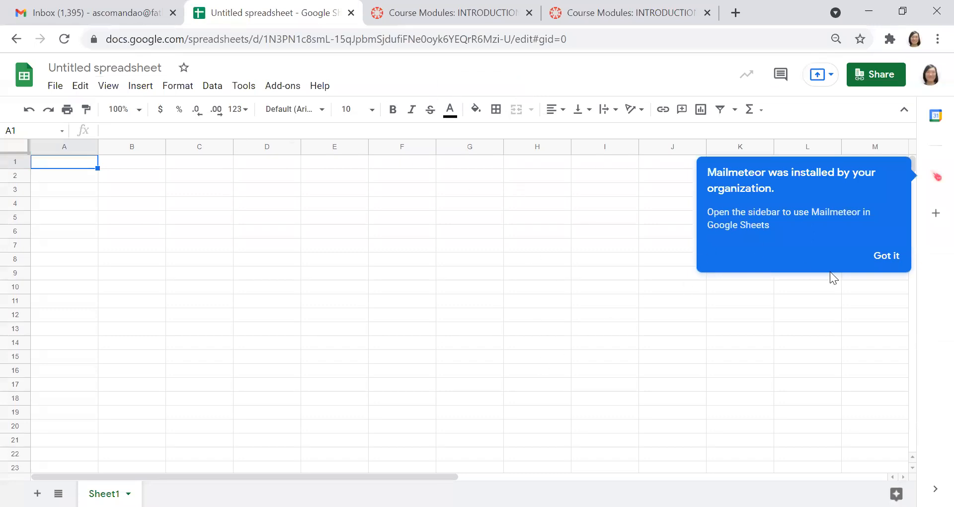
Step: Dismiss the Mailmeteor notice and name the untitled spreadsheet "Budget 2021"
{"action": "left_click", "coordinate": [886, 255]}
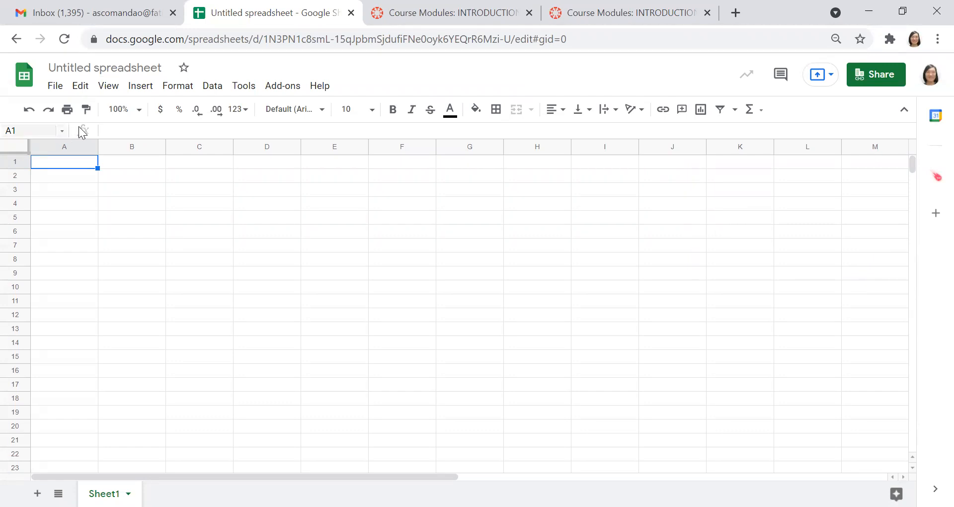
{"action": "left_click", "coordinate": [132, 67]}
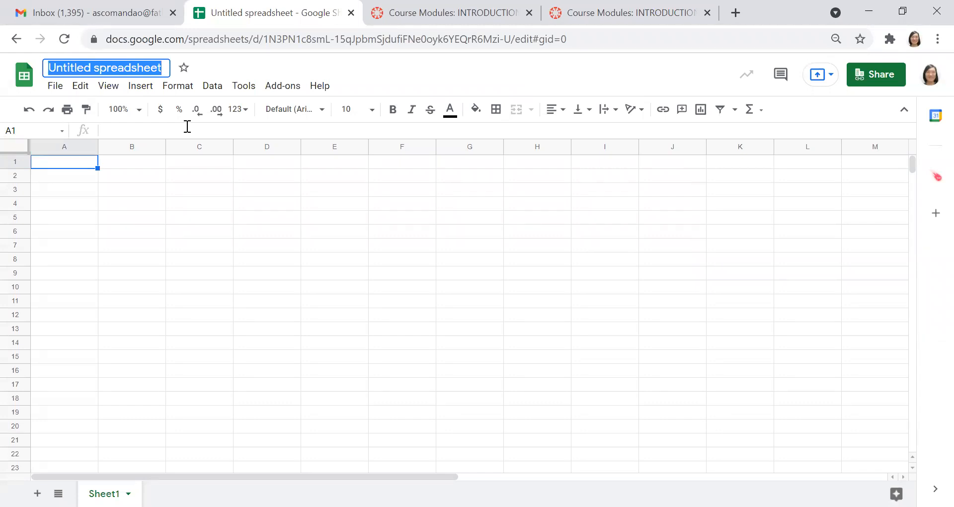
{"action": "type", "text": "Budget"}
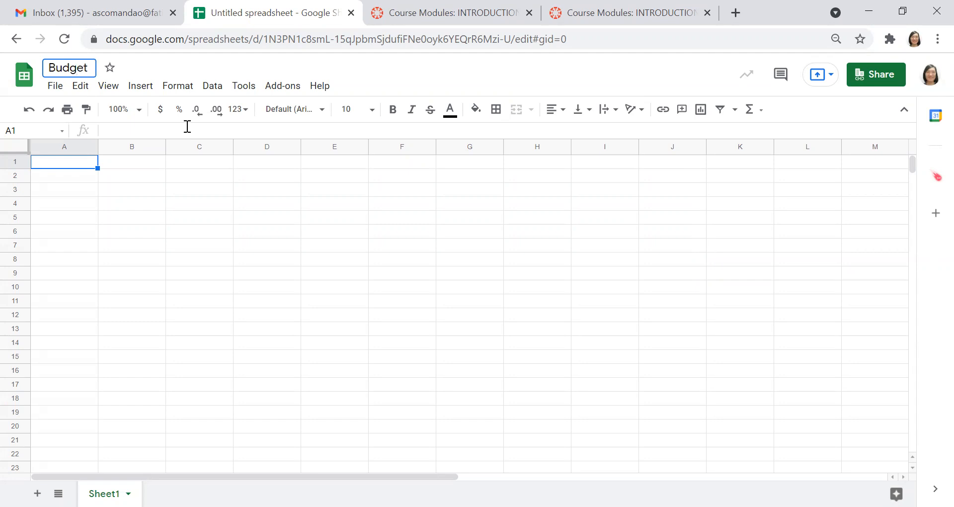
{"action": "type", "text": " 2021"}
{"action": "key", "text": "Return"}
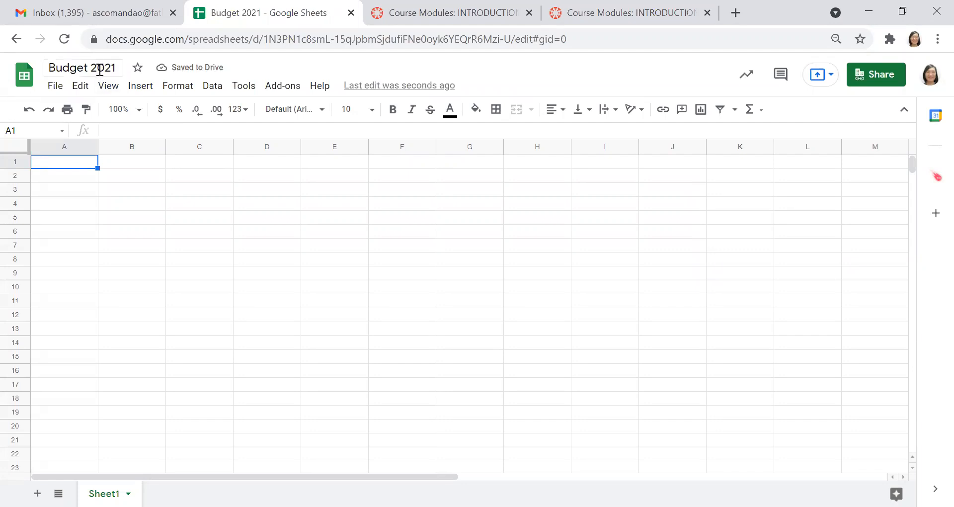
Step: Add the word "Personal" in front of the spreadsheet's name so it reads "Personal Budget 2021"
{"action": "double_click", "coordinate": [96, 68]}
{"action": "left_click_drag", "start_coordinate": [57, 65], "coordinate": [55, 62]}
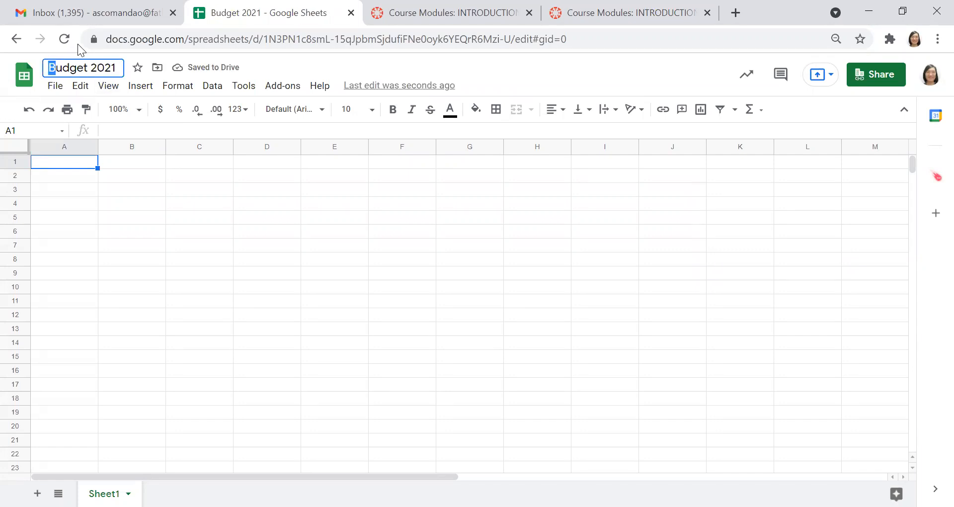
{"action": "key", "text": "Left"}
{"action": "type", "text": "Perso"}
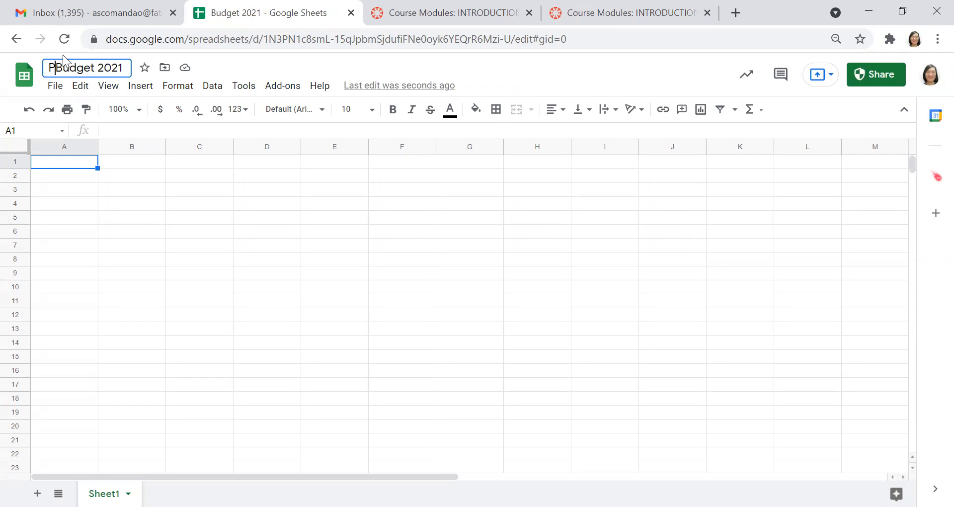
{"action": "type", "text": "nal"}
{"action": "key", "text": "Return"}
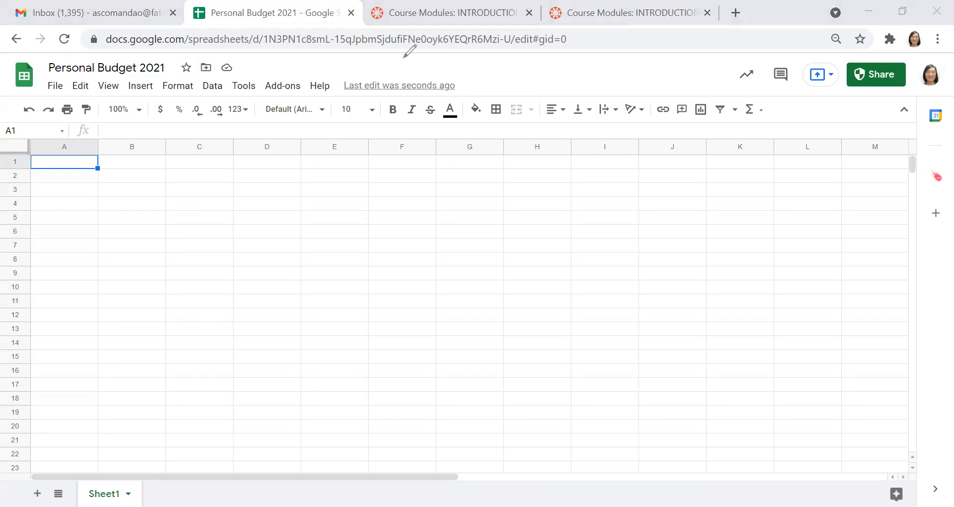
{"action": "mouse_move", "coordinate": [449, 62]}
{"action": "left_mouse_down"}
{"action": "mouse_move", "coordinate": [405, 102]}
{"action": "mouse_move", "coordinate": [450, 97]}
{"action": "mouse_move", "coordinate": [446, 63]}
{"action": "left_mouse_up"}
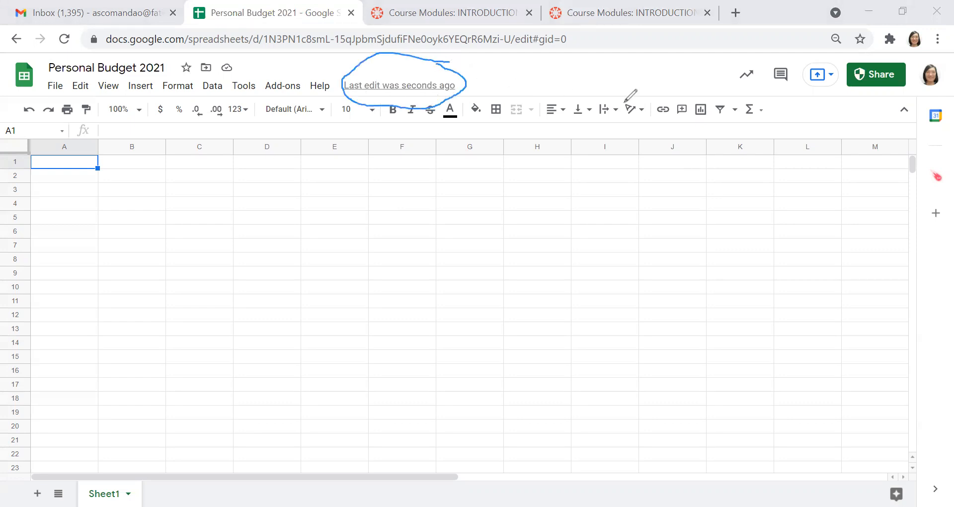
{"action": "left_click", "coordinate": [673, 144]}
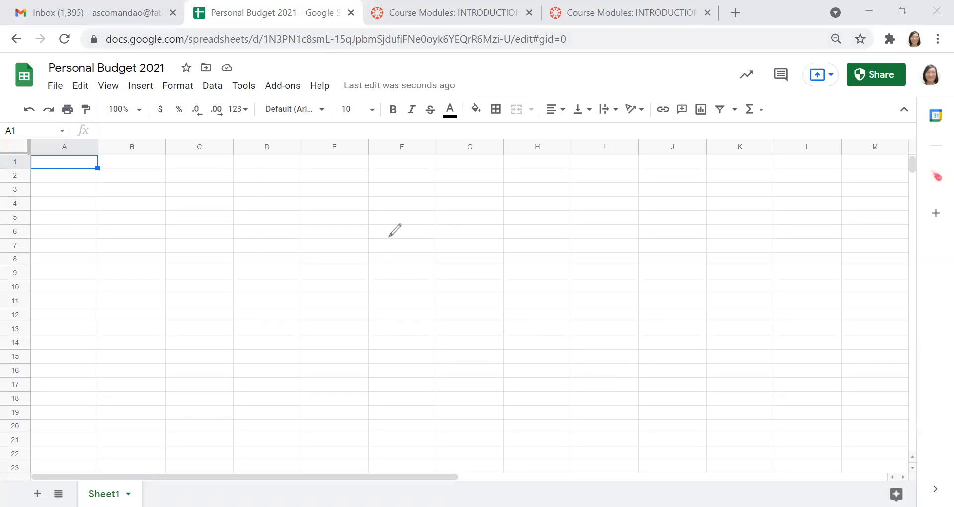
{"action": "left_click_drag", "start_coordinate": [49, 100], "coordinate": [422, 99]}
{"action": "left_click_drag", "start_coordinate": [22, 118], "coordinate": [729, 130]}
{"action": "mouse_move", "coordinate": [93, 465]}
{"action": "left_mouse_down"}
{"action": "mouse_move", "coordinate": [135, 449]}
{"action": "mouse_move", "coordinate": [122, 446]}
{"action": "left_mouse_up"}
Step: Rename Sheet1 as "October 2021"
{"action": "type", "text": "October 2021"}
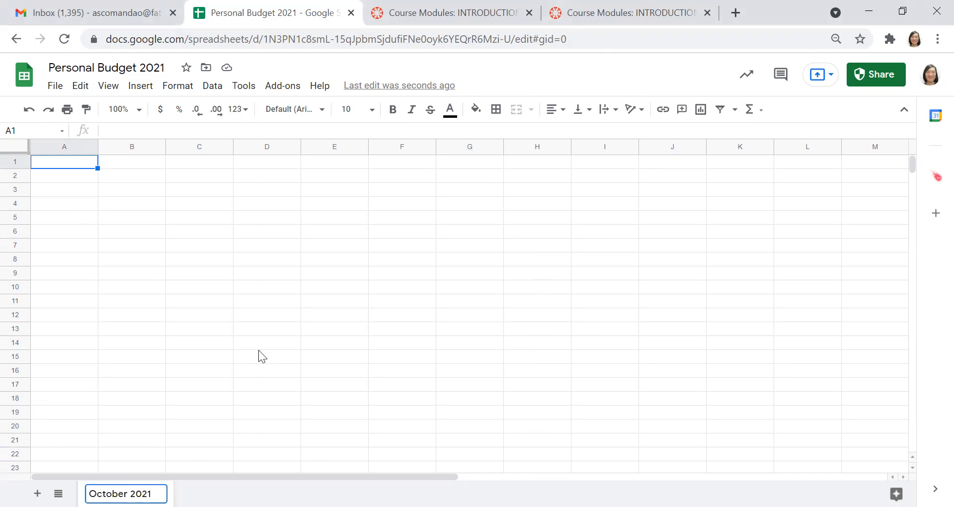
{"action": "key", "text": "Return"}
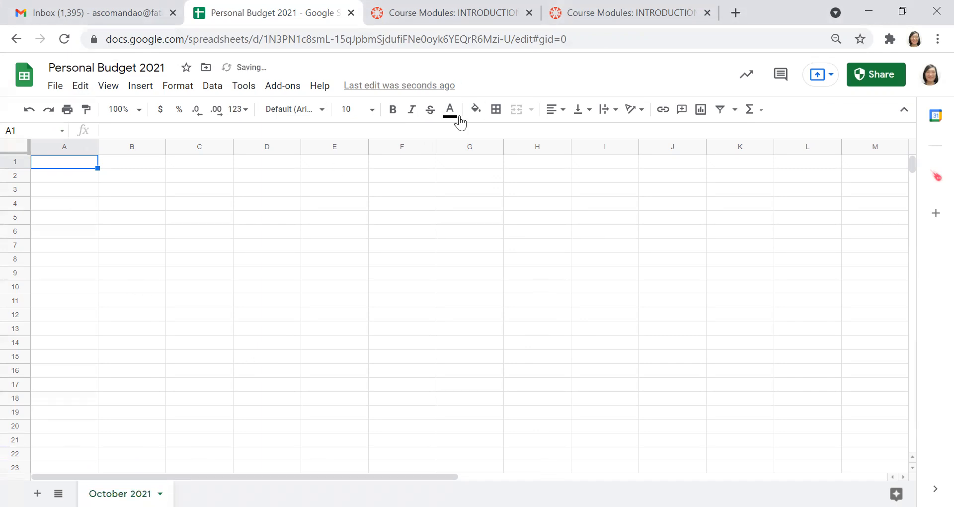
Step: Enter the label "Year" in cell A1 and the value 2021 in B1, finishing on cell A3
{"action": "type", "text": "2"}
{"action": "key", "text": "BackSpace"}
{"action": "type", "text": "YEar"}
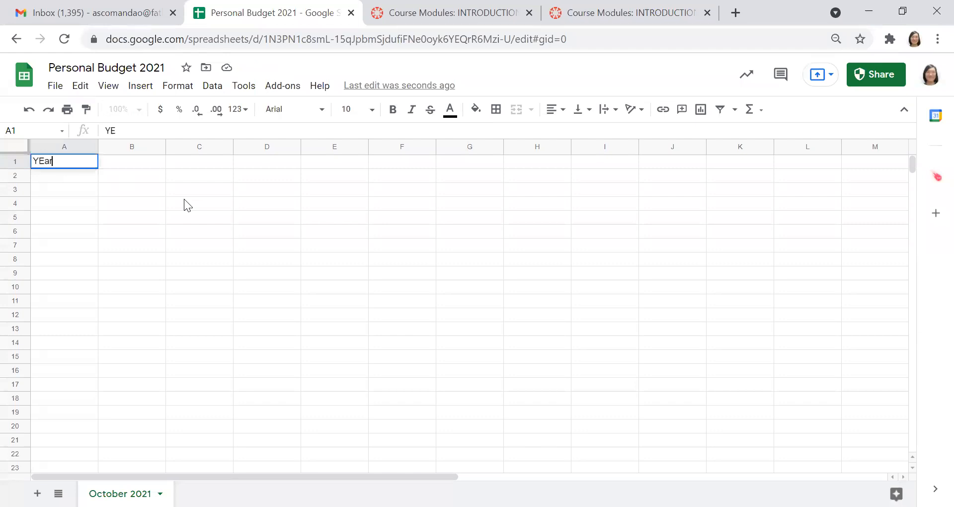
{"action": "key", "text": "Return"}
{"action": "key", "text": "Up"}
{"action": "type", "text": "Year"}
{"action": "key", "text": "Return"}
{"action": "key", "text": "Up"}
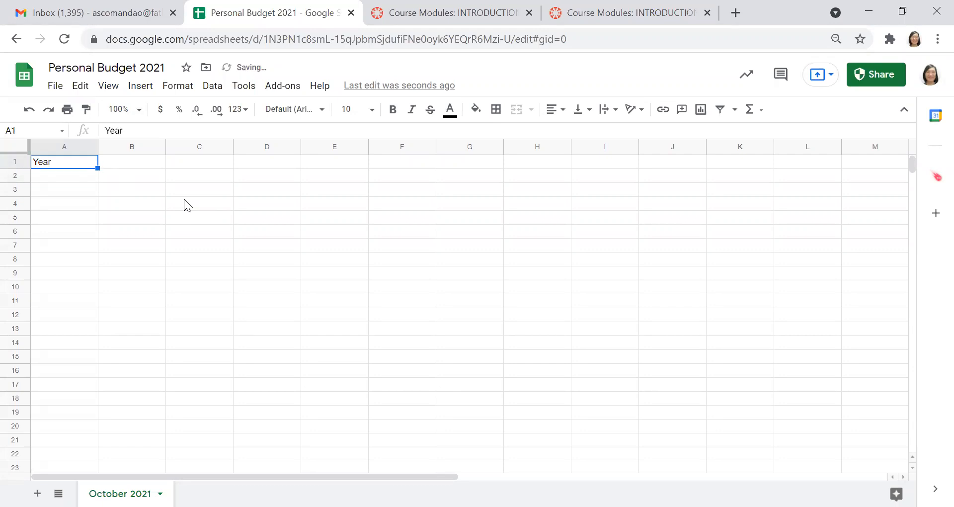
{"action": "key", "text": "Right"}
{"action": "type", "text": "2021"}
{"action": "key", "text": "Return"}
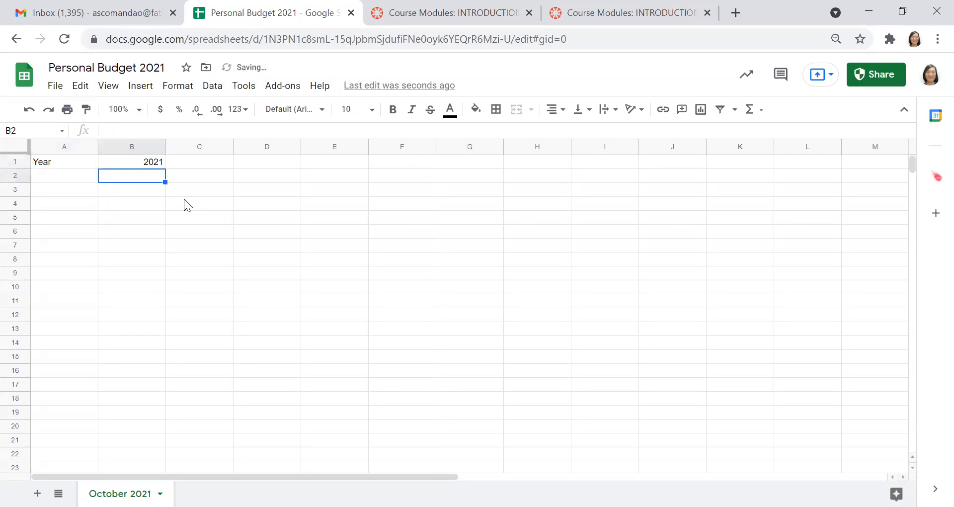
{"action": "key", "text": "Down"}
{"action": "key", "text": "Left"}
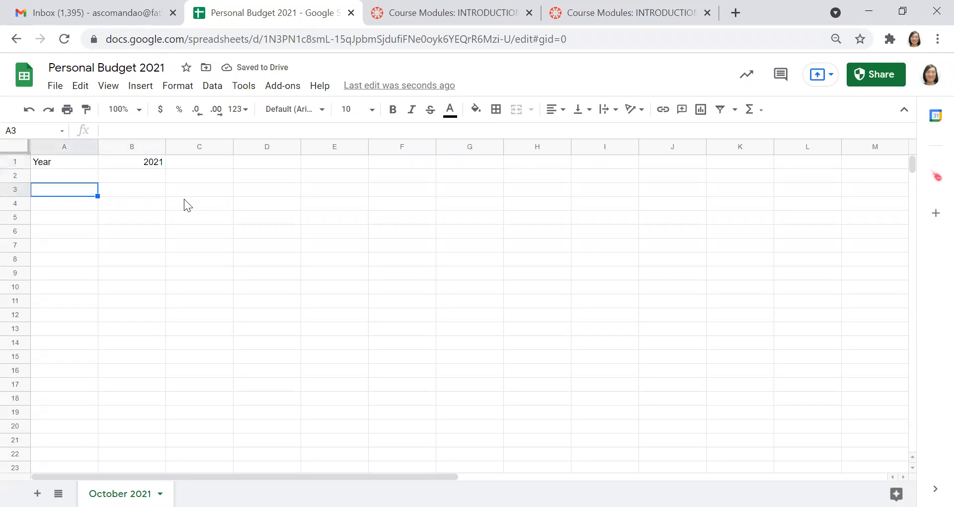
{"action": "key", "text": "Right"}
{"action": "key", "text": "Left"}
{"action": "type", "text": "Exope"}
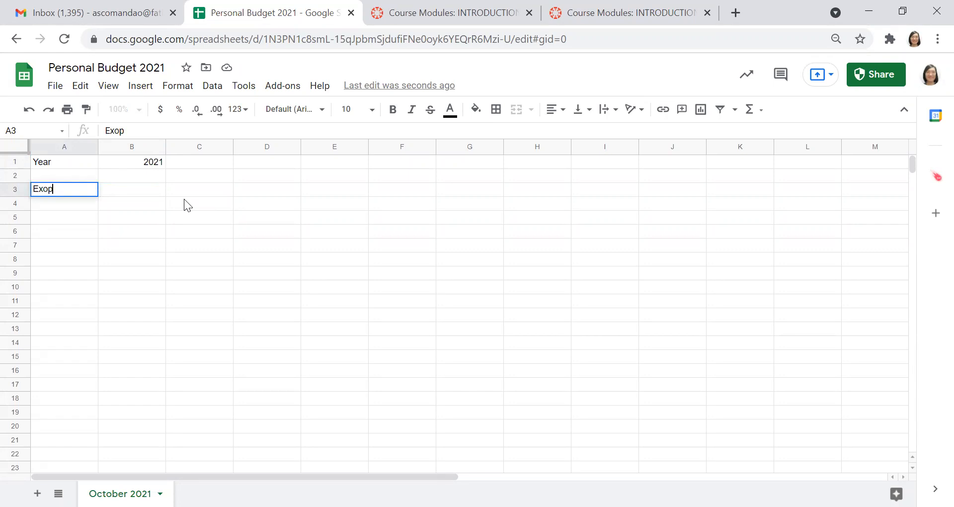
{"action": "key", "text": "BackSpace"}
{"action": "key", "text": "BackSpace"}
{"action": "key", "text": "BackSpace"}
{"action": "key", "text": "BackSpace"}
{"action": "key", "text": "BackSpace"}
Step: Enter the label "Budget Amount" in cell A3
{"action": "type", "text": "Amount"}
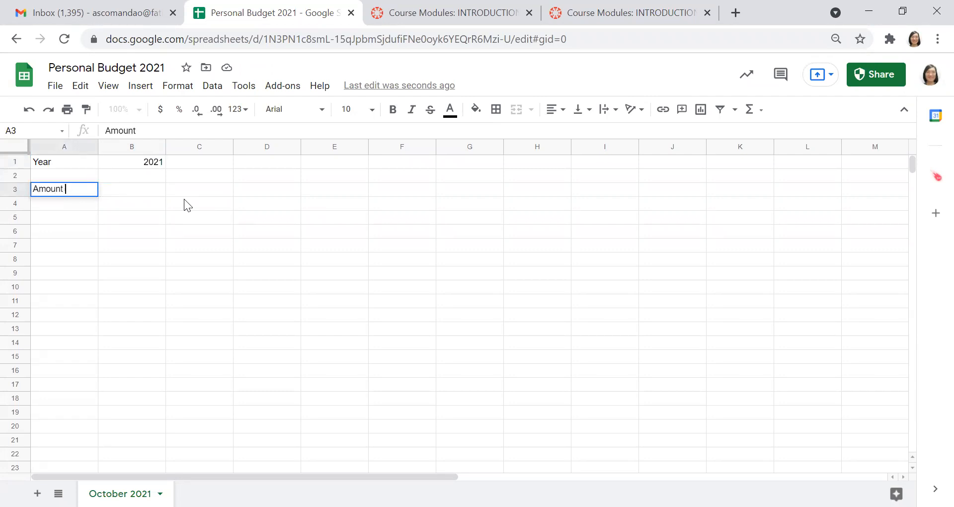
{"action": "key", "text": "ctrl+Return"}
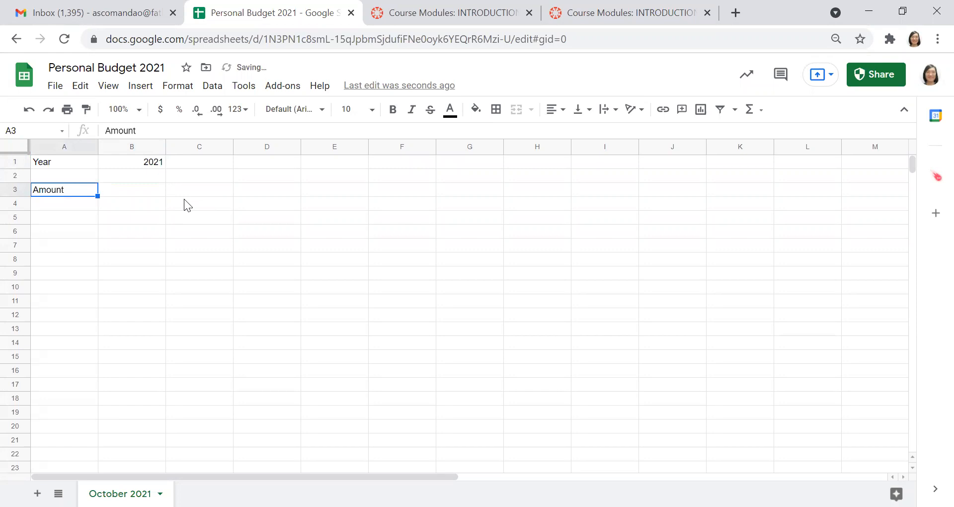
{"action": "key", "text": "Return"}
{"action": "key", "text": "Home"}
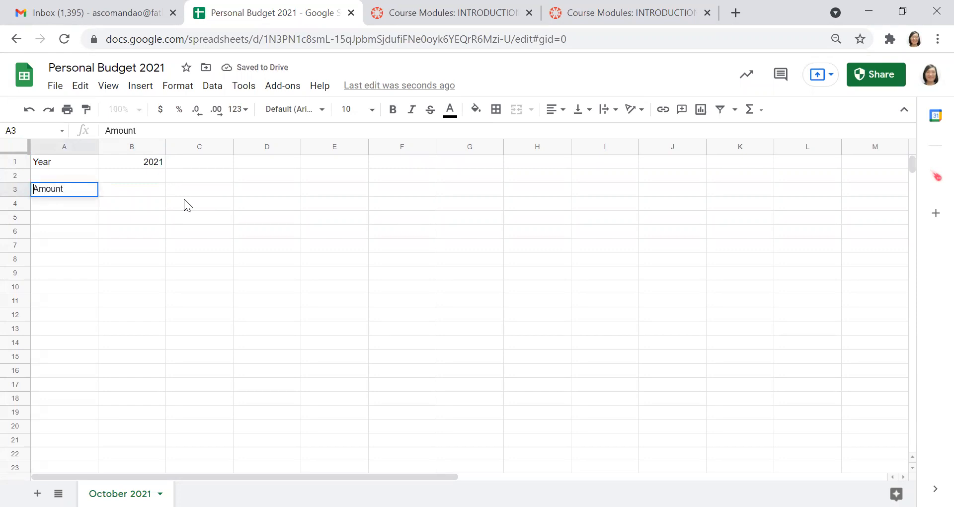
{"action": "type", "text": "Budget"}
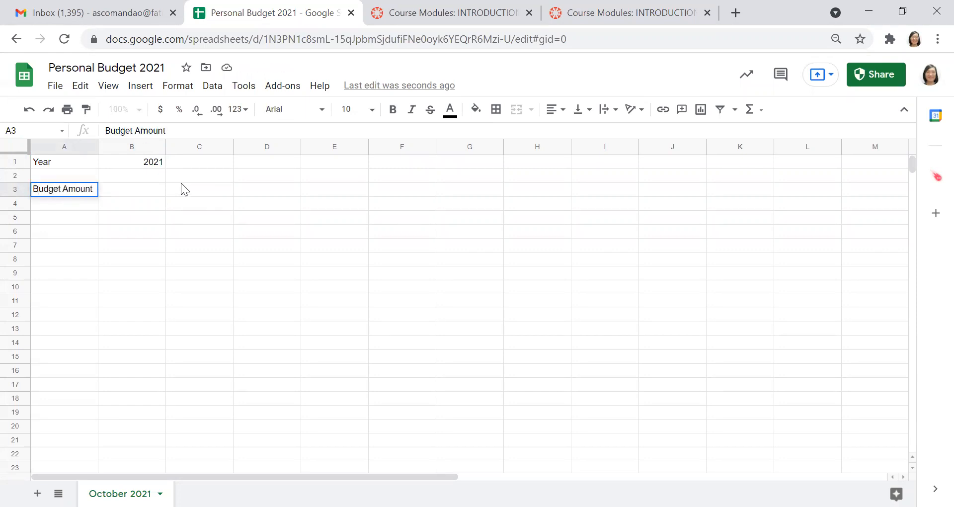
{"action": "key", "text": "Return"}
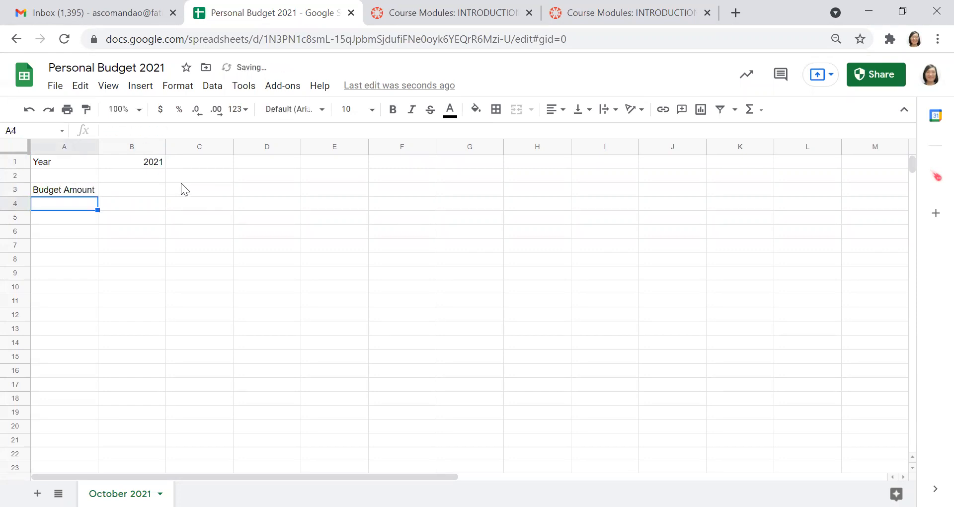
Step: Enter 5,000 as the budget amount in cell B3, including the thousands separator
{"action": "left_click", "coordinate": [155, 188]}
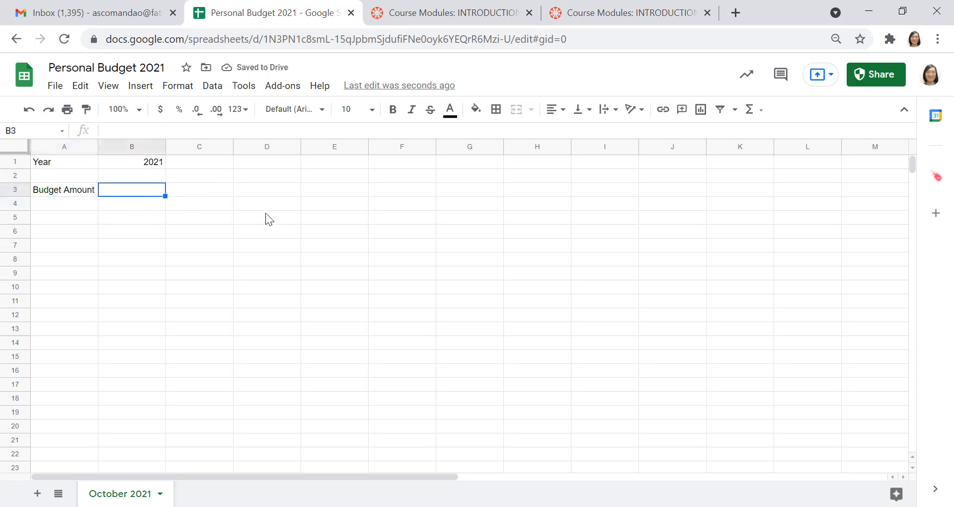
{"action": "type", "text": "5000"}
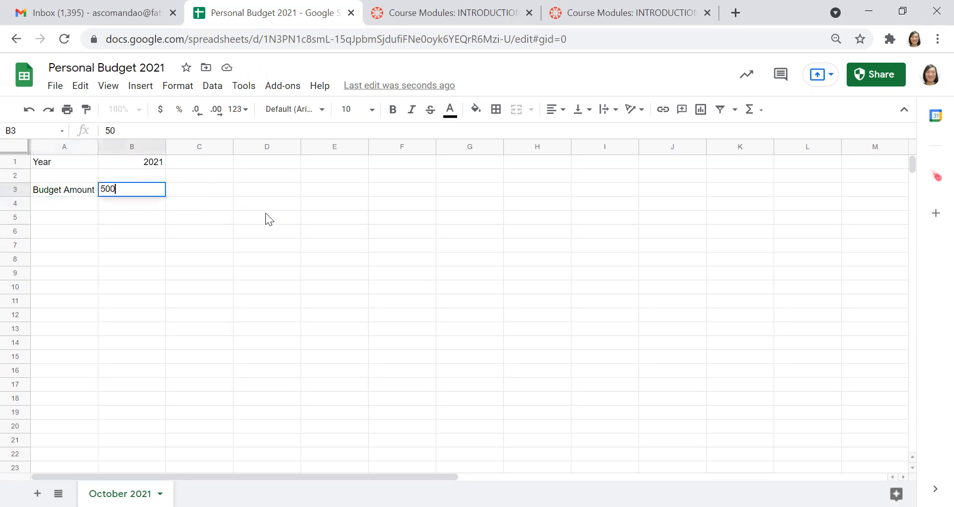
{"action": "key", "text": "BackSpace"}
{"action": "key", "text": "BackSpace"}
{"action": "key", "text": "BackSpace"}
{"action": "type", "text": ",000"}
{"action": "key", "text": "Return"}
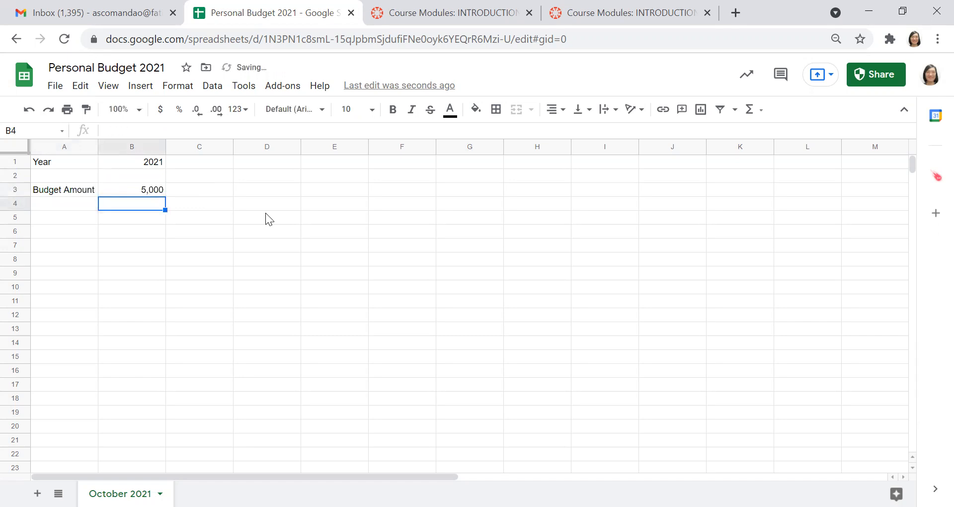
Step: Enter the label "Internet/Cellphone Load" in cell A5 and auto-fit column A to its longest entry
{"action": "key", "text": "Left"}
{"action": "key", "text": "Down"}
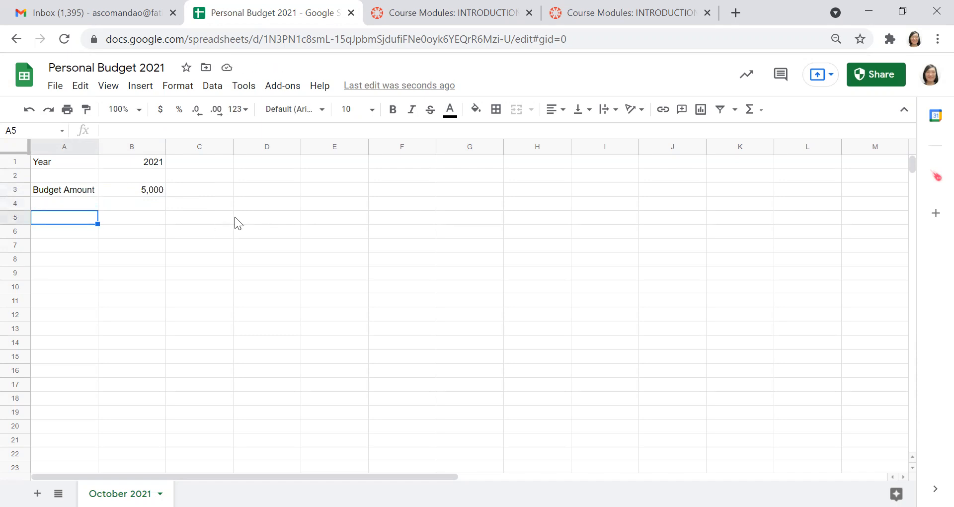
{"action": "type", "text": "Intern"}
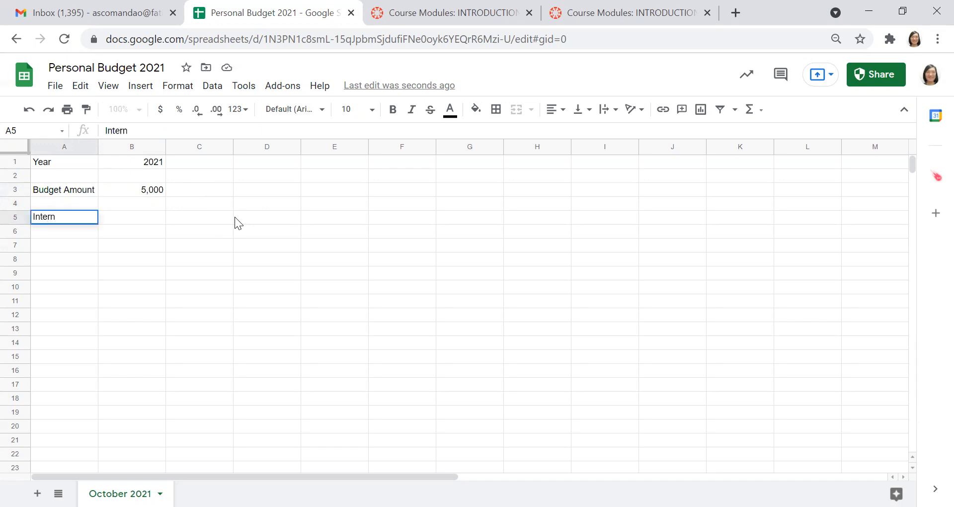
{"action": "type", "text": "et/Cellpho"}
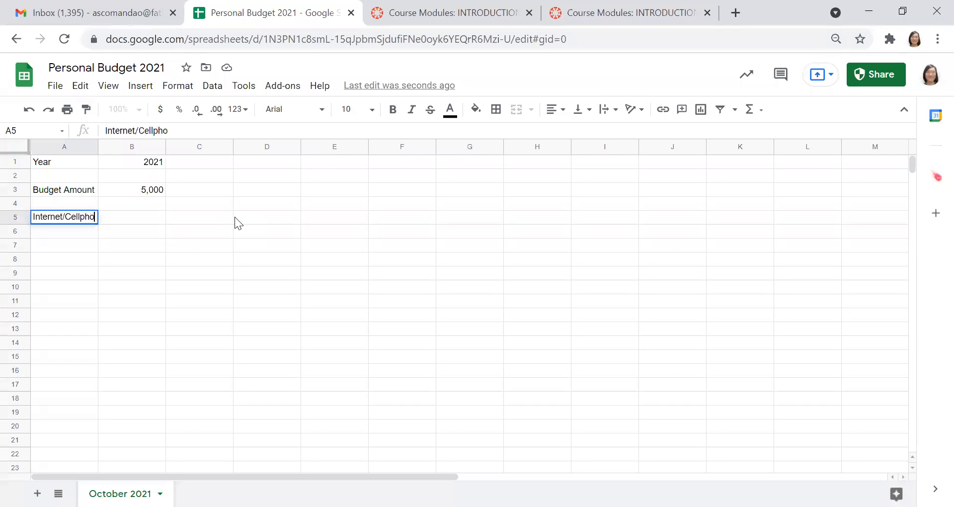
{"action": "type", "text": "ne Load"}
{"action": "key", "text": "Return"}
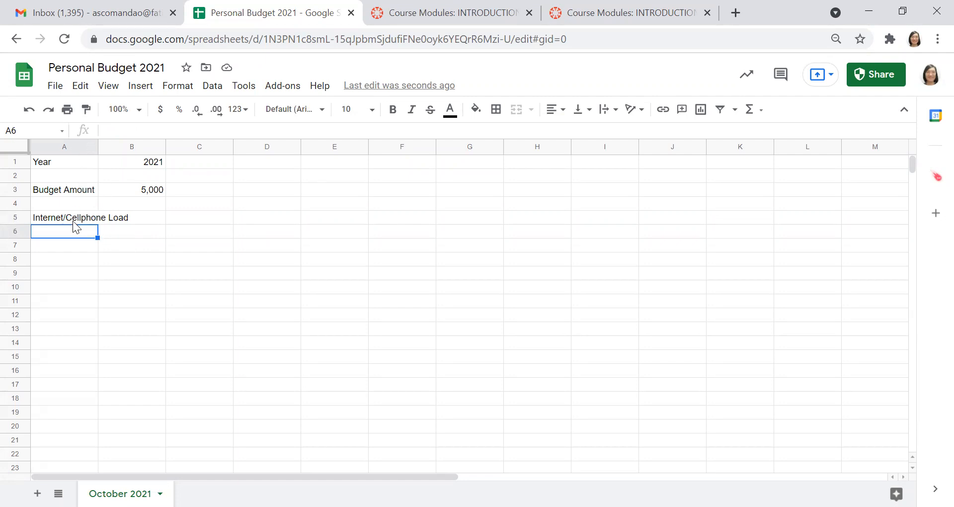
{"action": "left_click", "coordinate": [247, 207]}
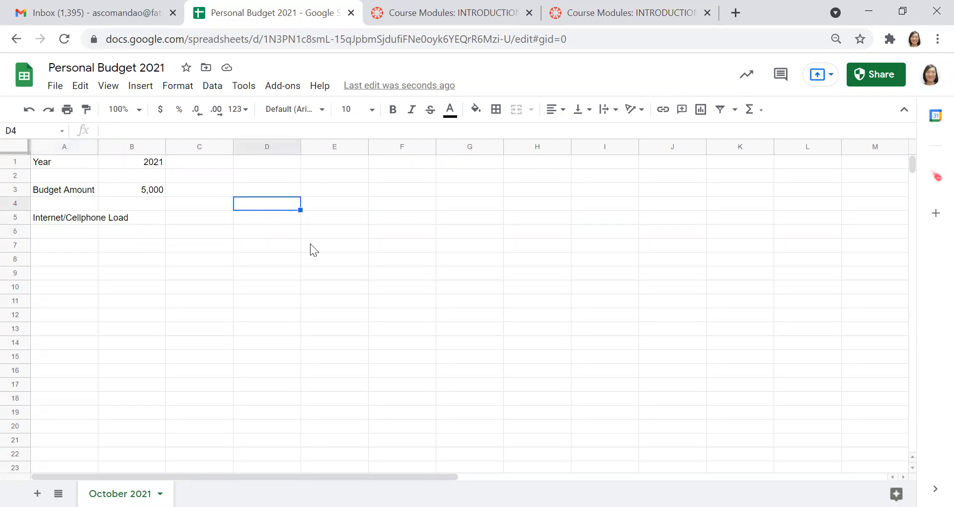
{"action": "double_click", "coordinate": [97, 145]}
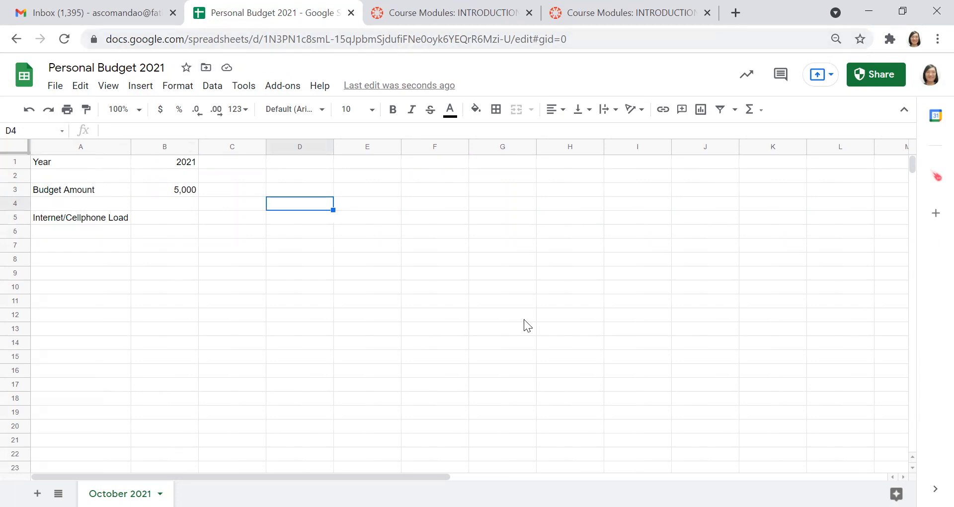
{"action": "left_click_drag", "start_coordinate": [56, 159], "coordinate": [449, 165]}
{"action": "mouse_move", "coordinate": [44, 241]}
{"action": "left_mouse_down"}
{"action": "mouse_move", "coordinate": [41, 365]}
{"action": "mouse_move", "coordinate": [15, 418]}
{"action": "left_mouse_up"}
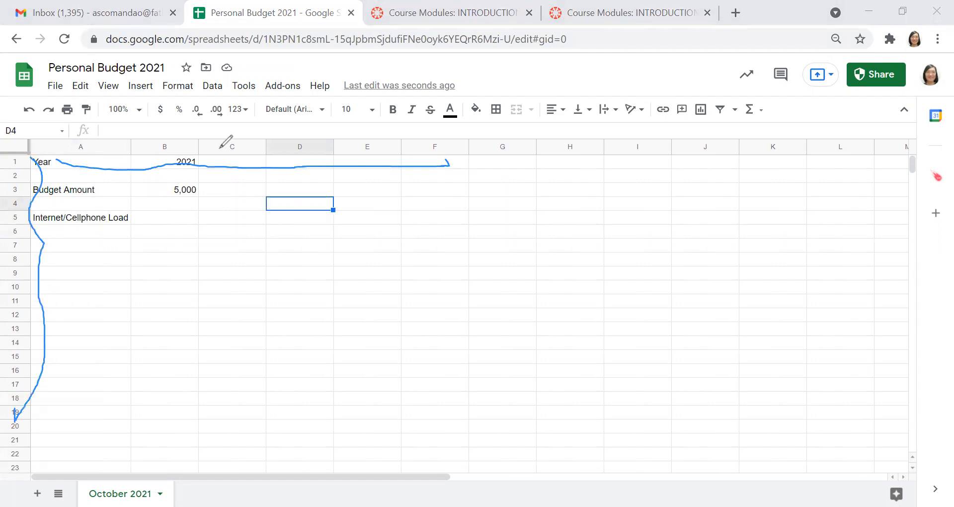
{"action": "left_click", "coordinate": [59, 283]}
{"action": "type", "text": "row heading"}
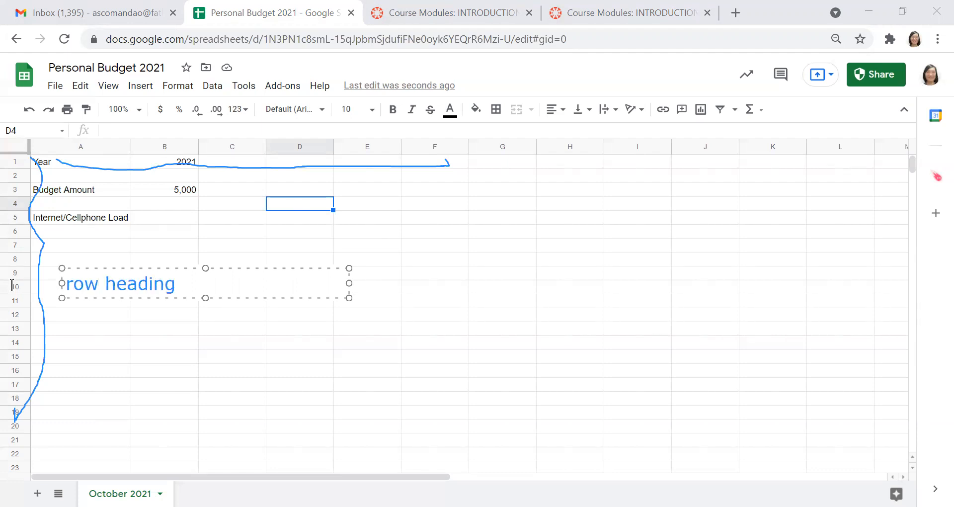
{"action": "left_click", "coordinate": [196, 134]}
{"action": "type", "text": "column "}
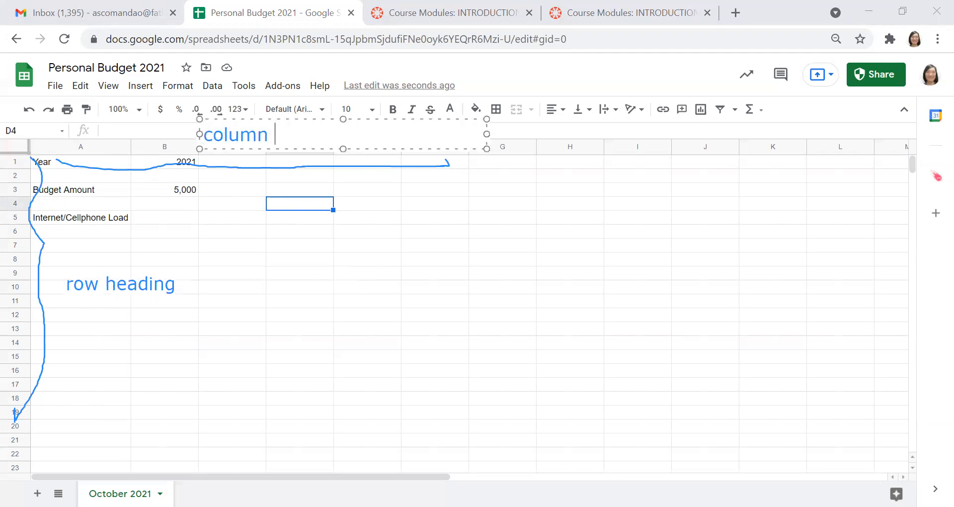
{"action": "type", "text": "heading"}
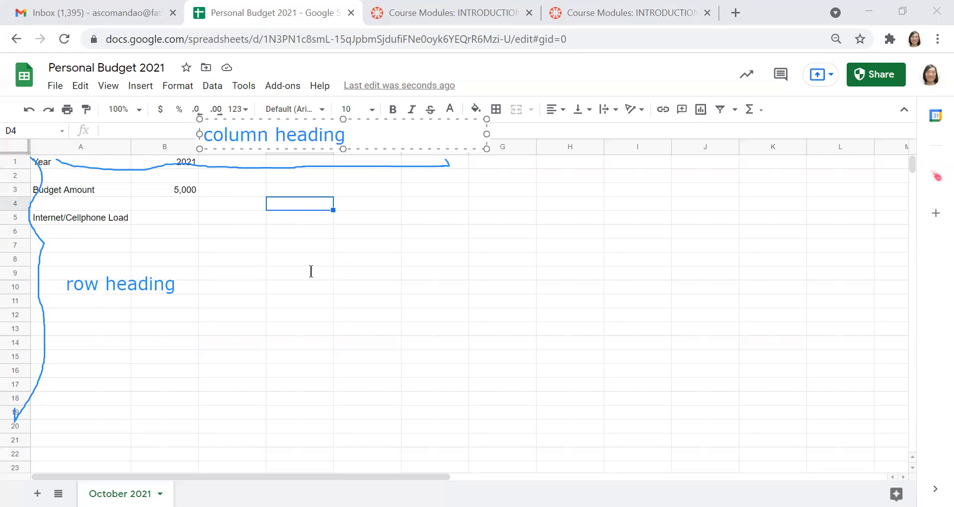
{"action": "left_click", "coordinate": [306, 262]}
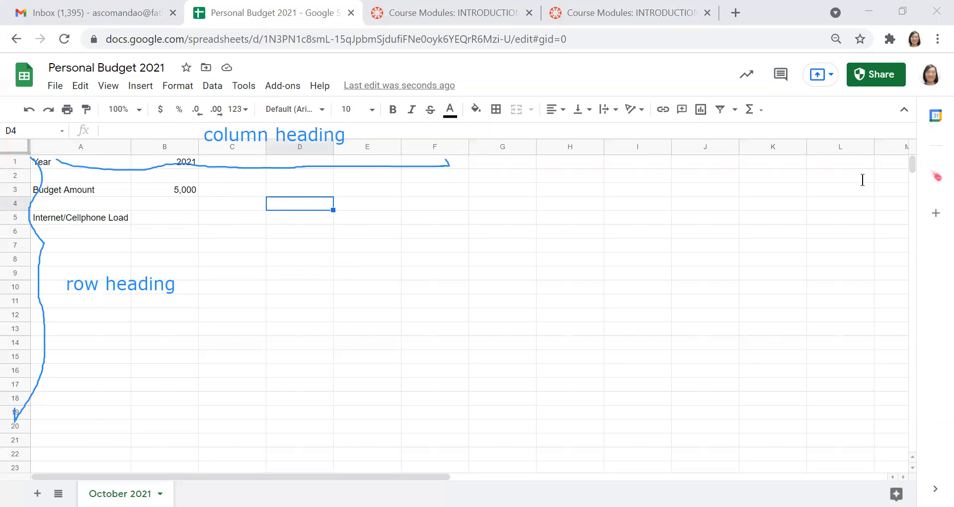
{"action": "left_click", "coordinate": [776, 175]}
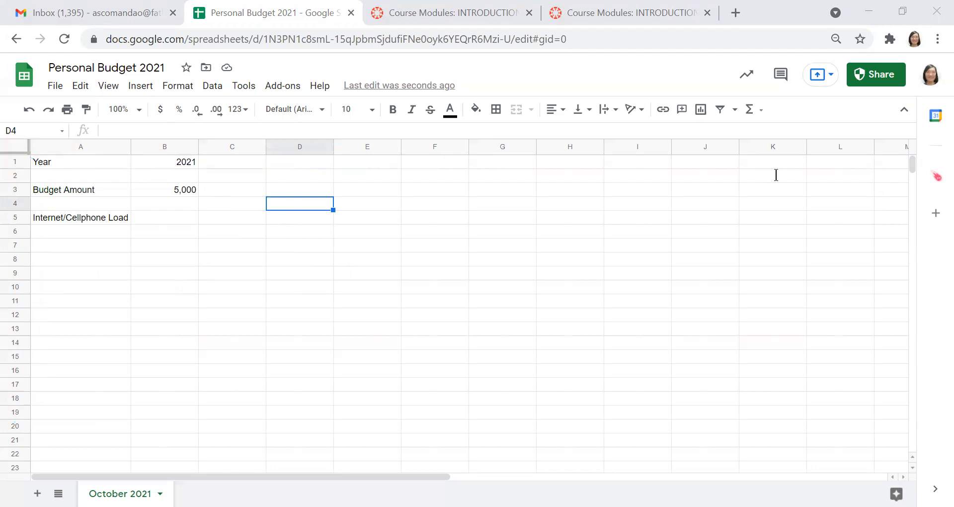
{"action": "left_click", "coordinate": [109, 219]}
{"action": "left_click", "coordinate": [103, 233]}
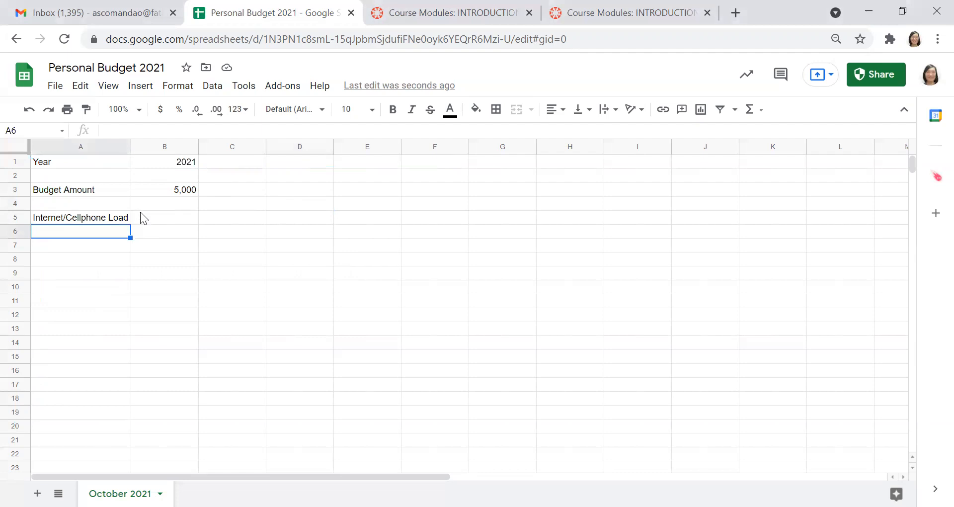
{"action": "left_click", "coordinate": [114, 201]}
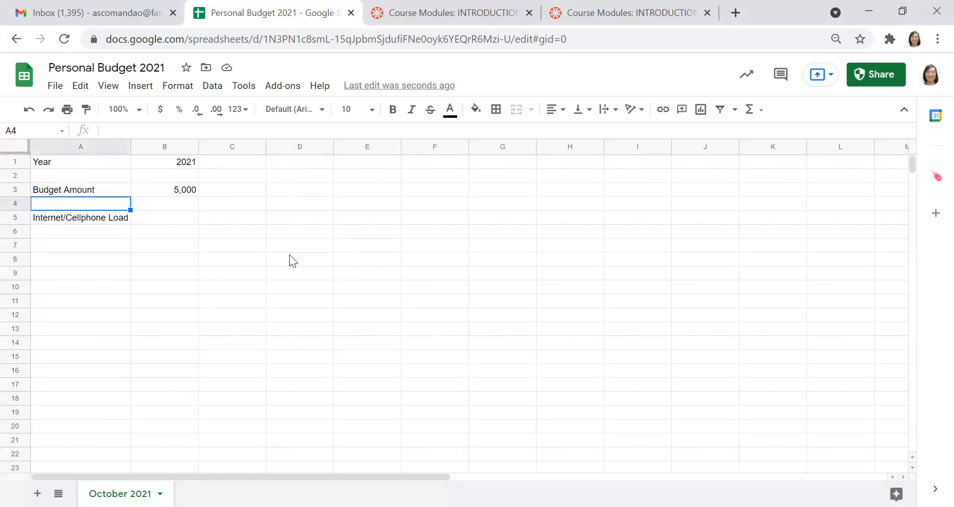
{"action": "left_click", "coordinate": [185, 202]}
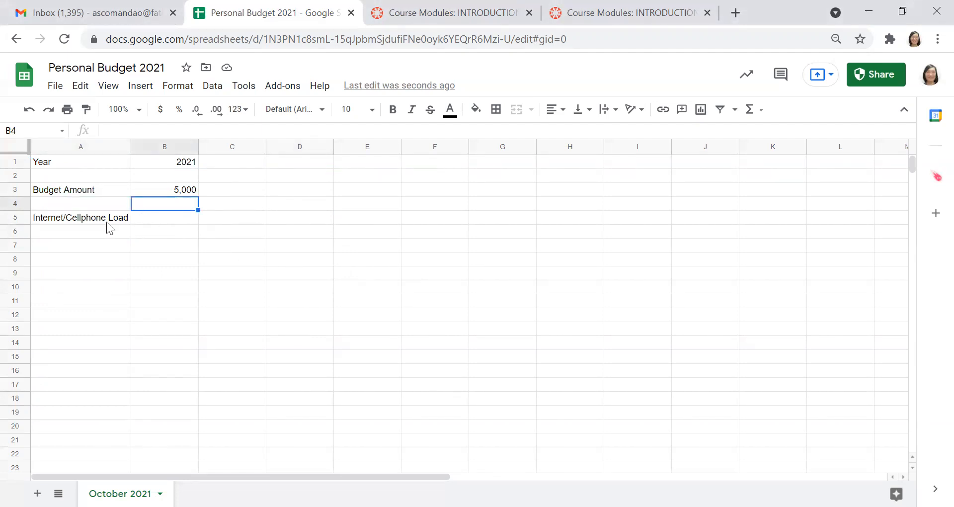
{"action": "left_click", "coordinate": [105, 222]}
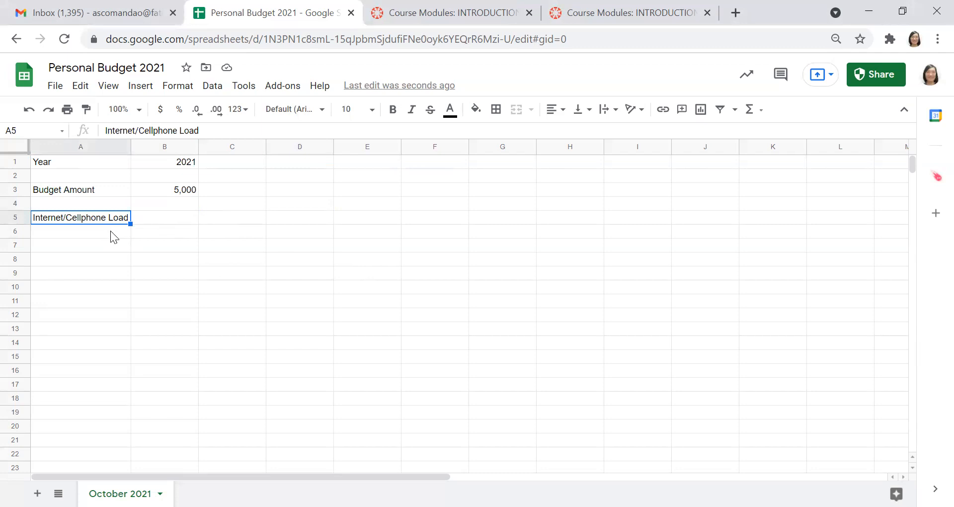
{"action": "left_click", "coordinate": [110, 232]}
Step: Enter the label "Expenses" in cell A4 and insert one blank row above it
{"action": "left_click", "coordinate": [110, 202]}
{"action": "type", "text": "Exoe"}
{"action": "key", "text": "BackSpace"}
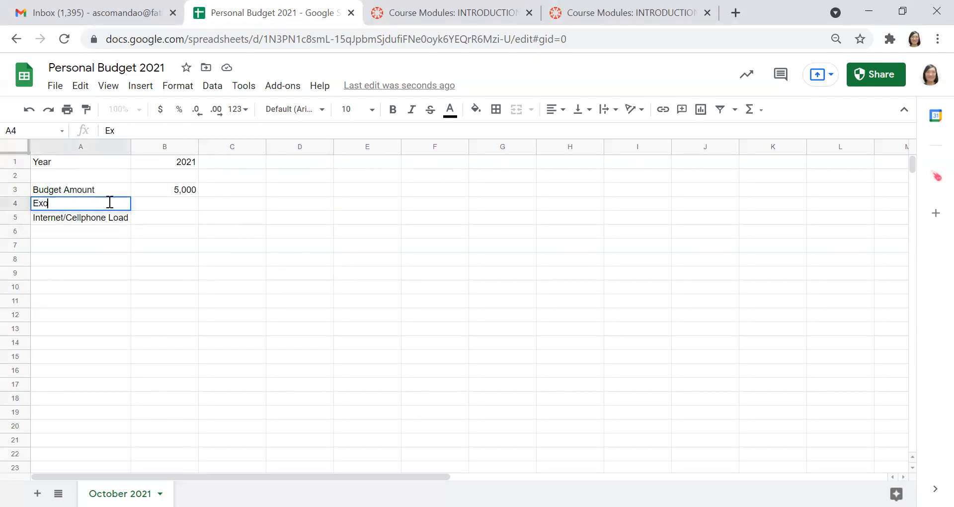
{"action": "key", "text": "BackSpace"}
{"action": "type", "text": "penses"}
{"action": "key", "text": "Return"}
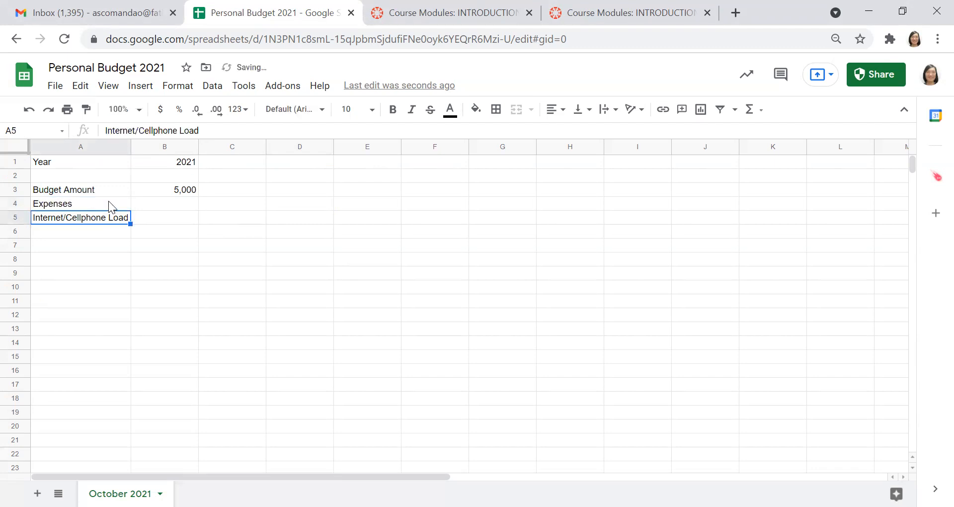
{"action": "right_click", "coordinate": [19, 203]}
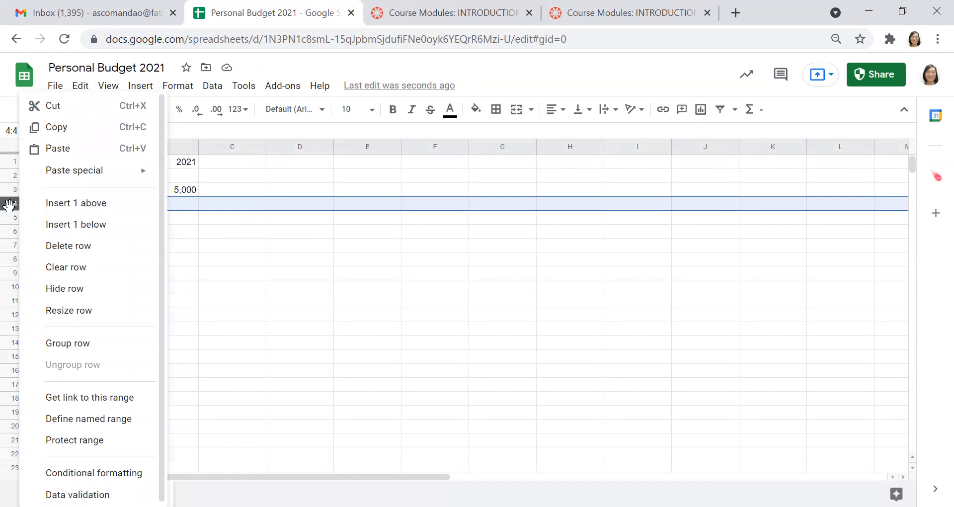
{"action": "left_click", "coordinate": [62, 204]}
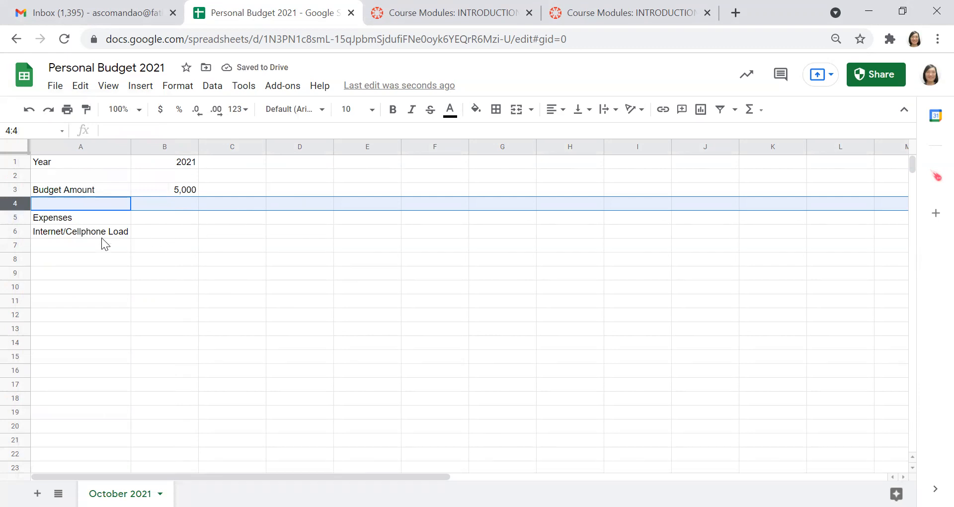
Step: List the expense items "Food", "Transportation" and "Rent" in cells A7 to A9
{"action": "left_click", "coordinate": [84, 246]}
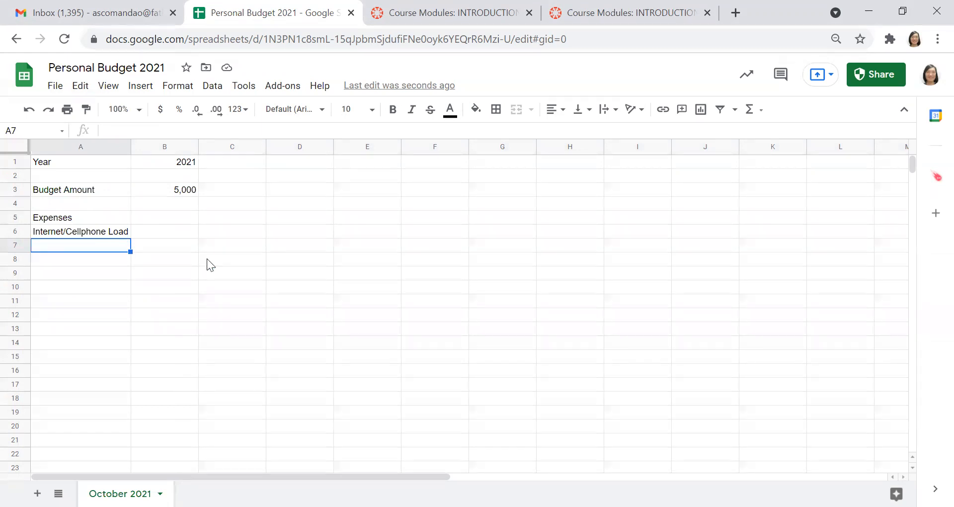
{"action": "type", "text": "Food"}
{"action": "key", "text": "Return"}
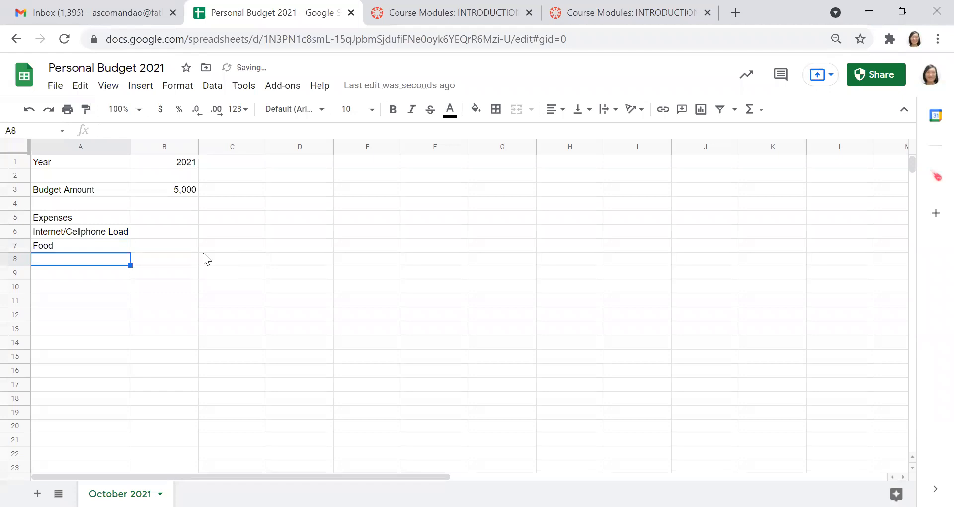
{"action": "type", "text": "Transp"}
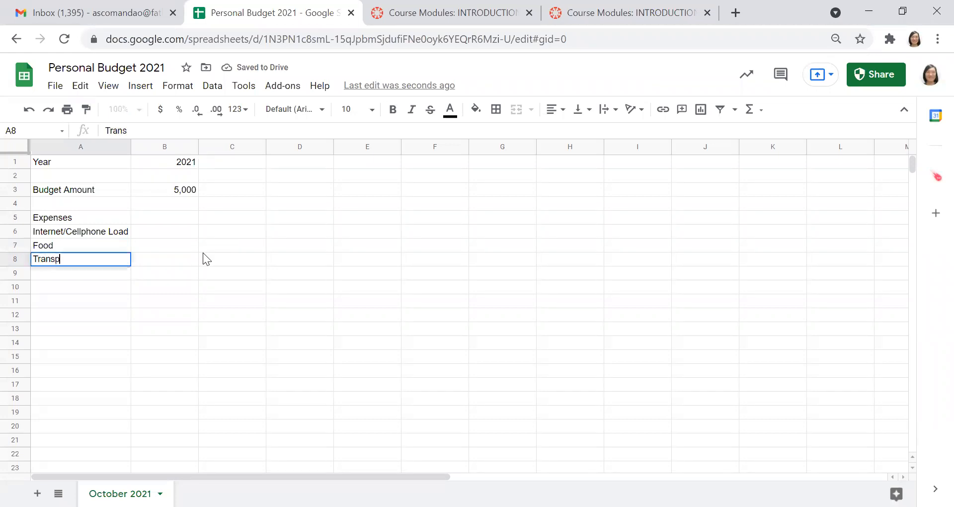
{"action": "type", "text": "ortation"}
{"action": "key", "text": "Return"}
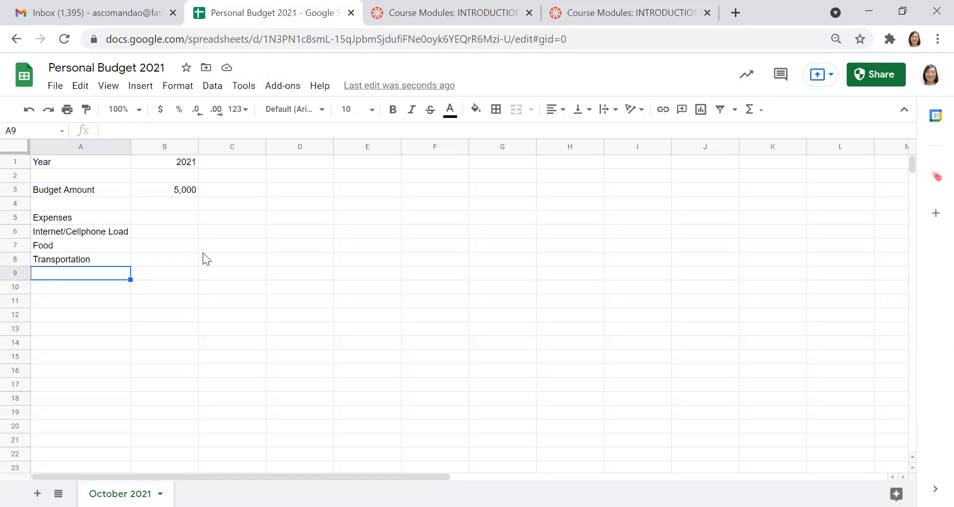
{"action": "type", "text": "Rent"}
{"action": "key", "text": "Return"}
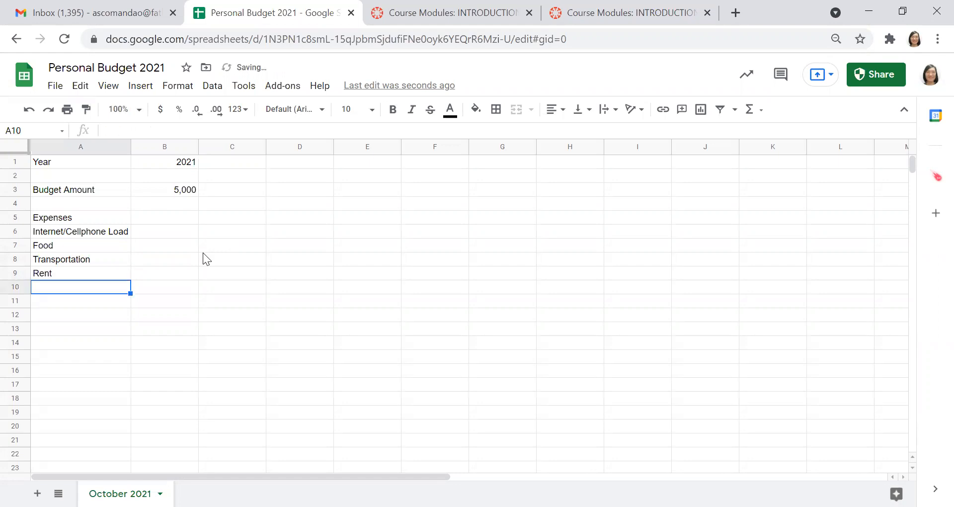
Step: Add the expense items "Electricity" in cell A10 and "Water" in cell A11
{"action": "key", "text": "Up"}
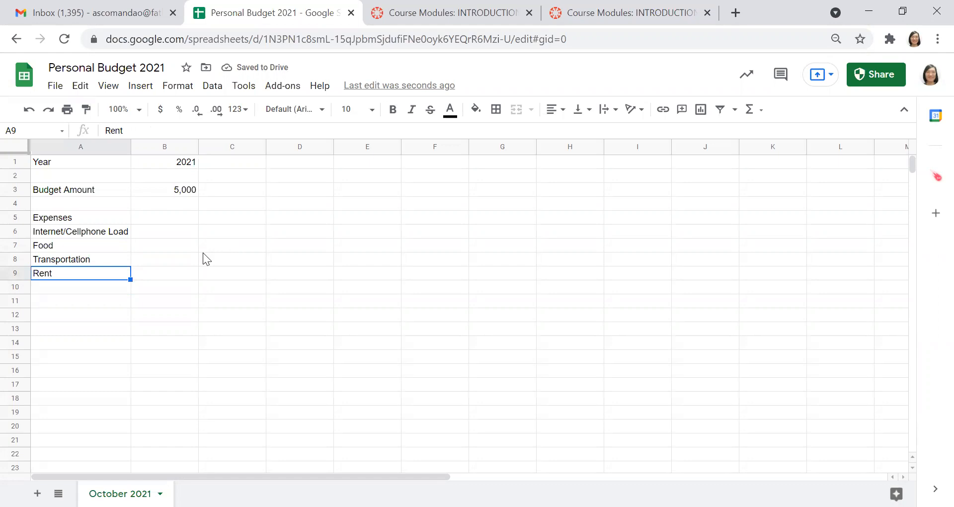
{"action": "key", "text": "Right"}
{"action": "key", "text": "Down"}
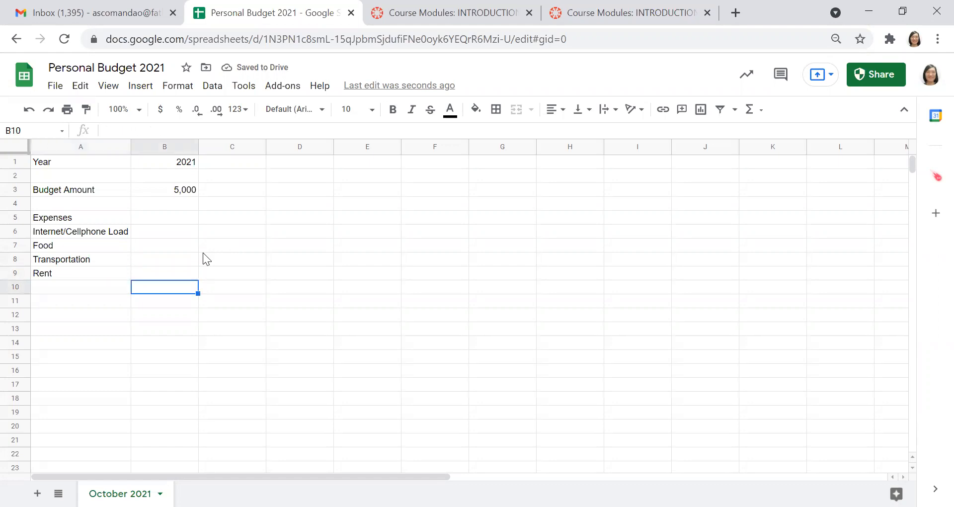
{"action": "key", "text": "Left"}
{"action": "type", "text": "Electir"}
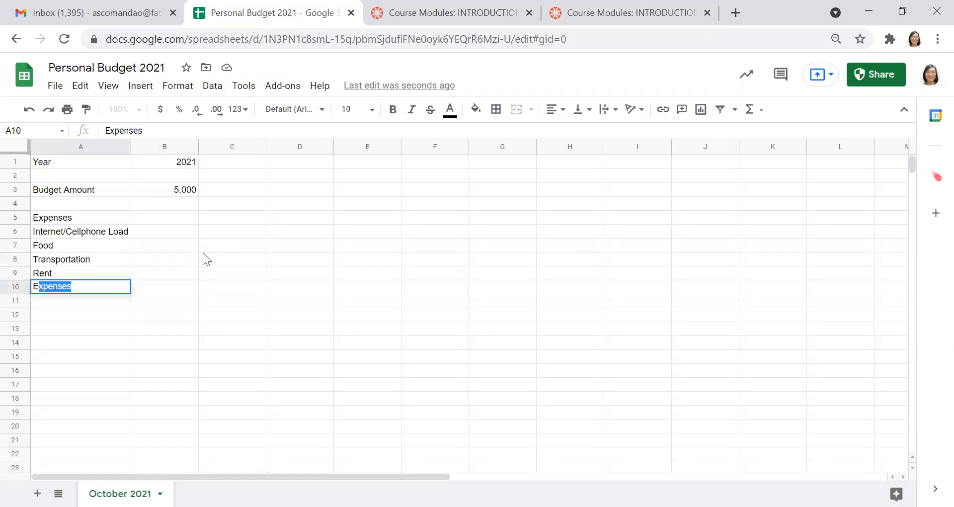
{"action": "key", "text": "BackSpace"}
{"action": "key", "text": "BackSpace"}
{"action": "type", "text": "ric"}
{"action": "type", "text": "ti"}
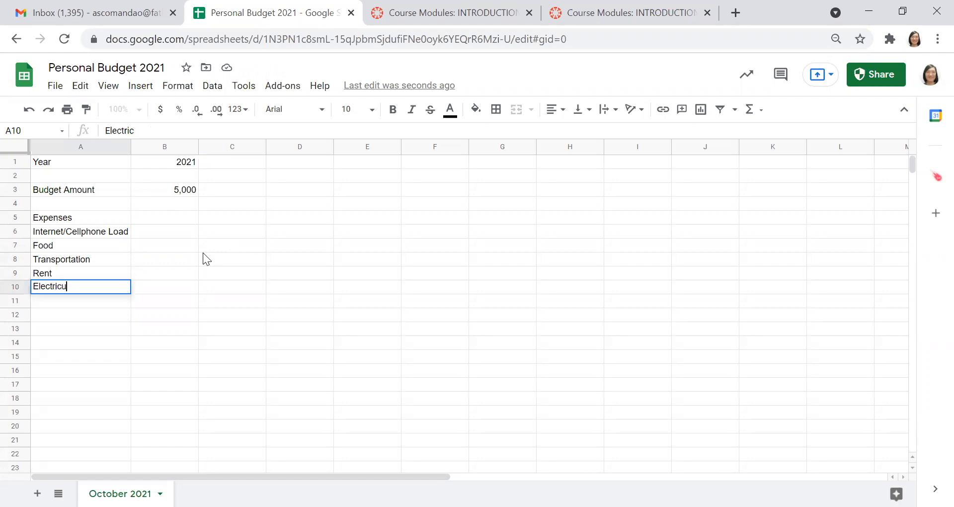
{"action": "key", "text": "BackSpace"}
{"action": "key", "text": "BackSpace"}
{"action": "type", "text": "ity"}
{"action": "key", "text": "Return"}
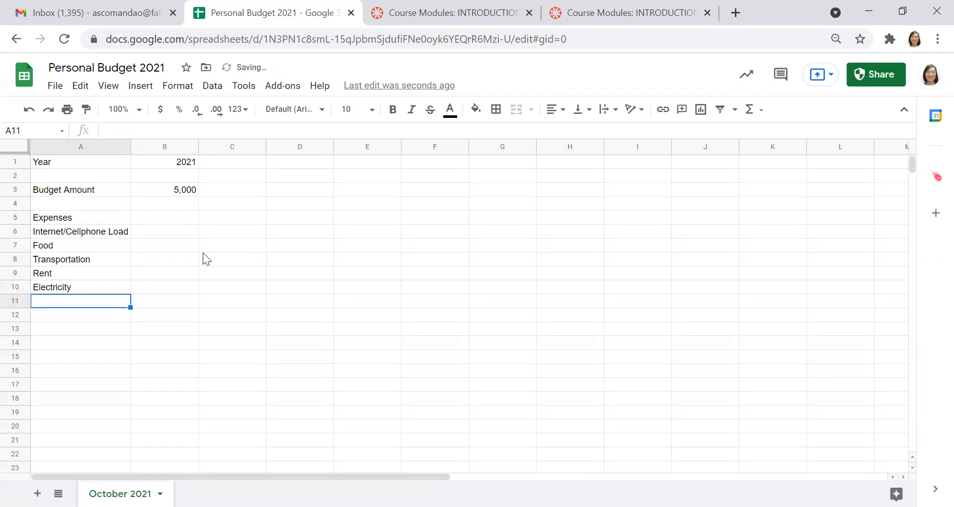
{"action": "type", "text": "Water"}
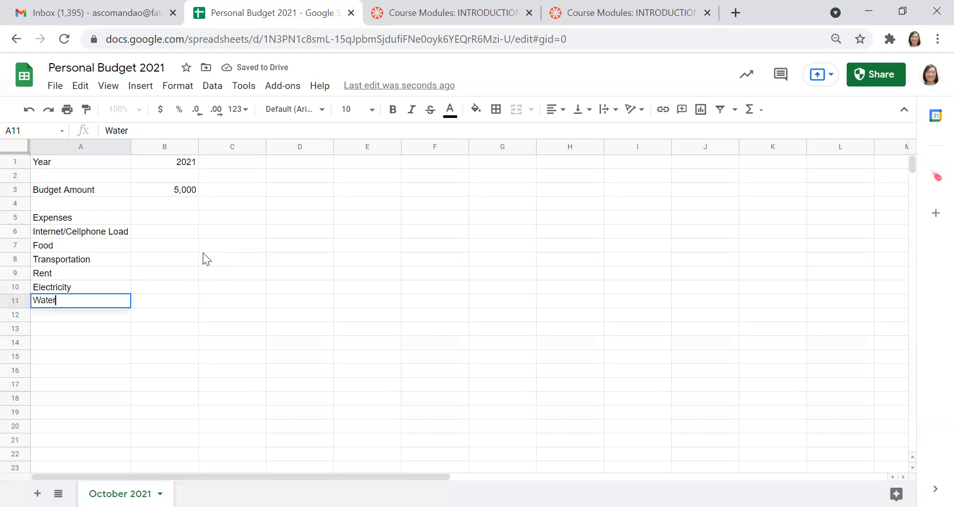
{"action": "key", "text": "Return"}
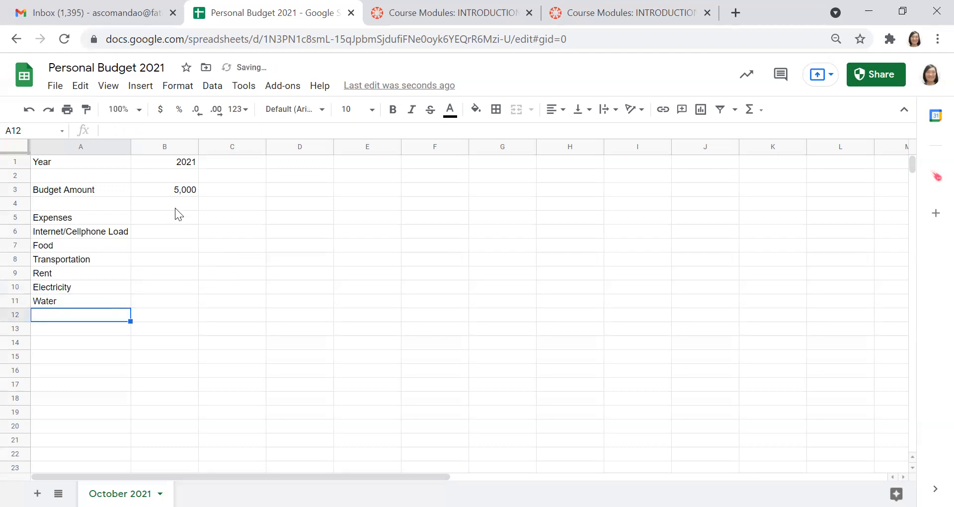
Step: Enter the date 10/1/2021 in cell B5 as the first column heading beside "Expenses"
{"action": "left_click", "coordinate": [189, 221]}
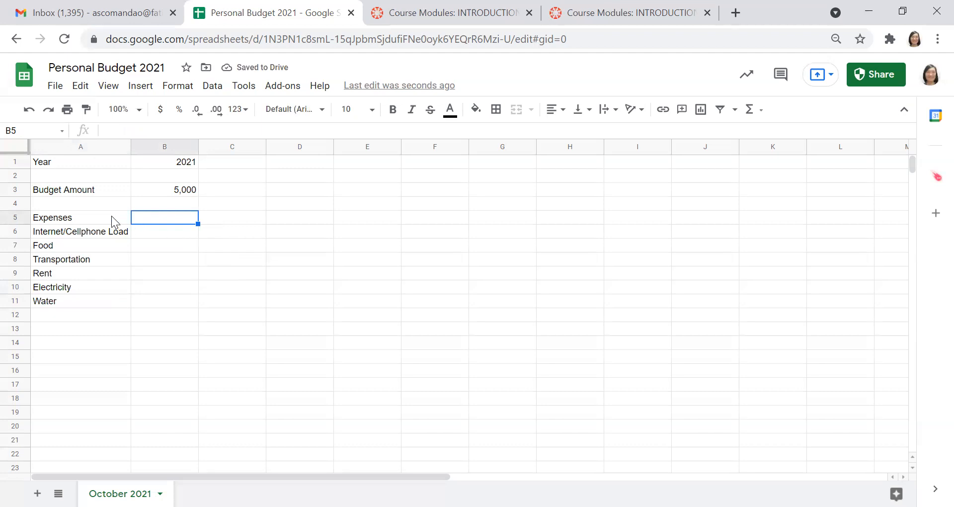
{"action": "left_click", "coordinate": [181, 229]}
{"action": "left_click", "coordinate": [181, 218]}
{"action": "type", "text": "10/"}
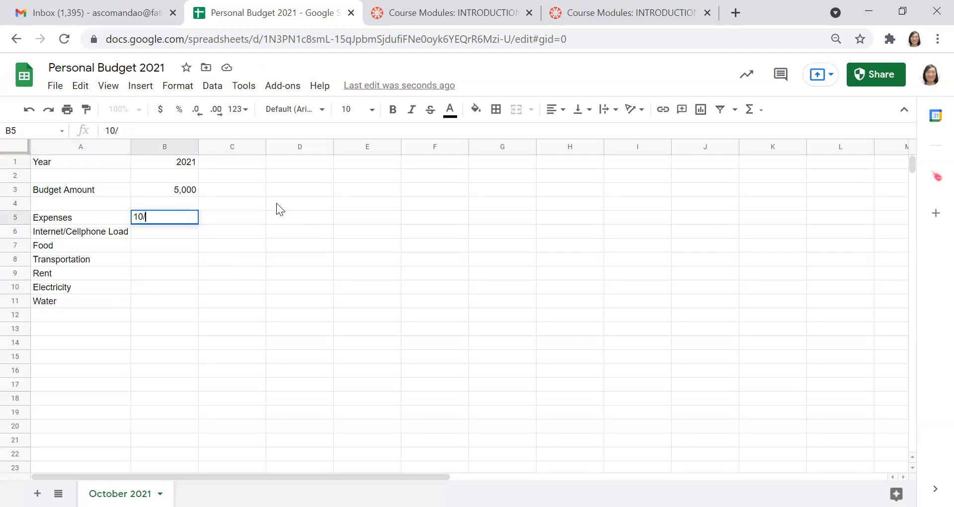
{"action": "type", "text": "2"}
{"action": "key", "text": "BackSpace"}
{"action": "type", "text": "1"}
{"action": "type", "text": "/2021"}
{"action": "key", "text": "Return"}
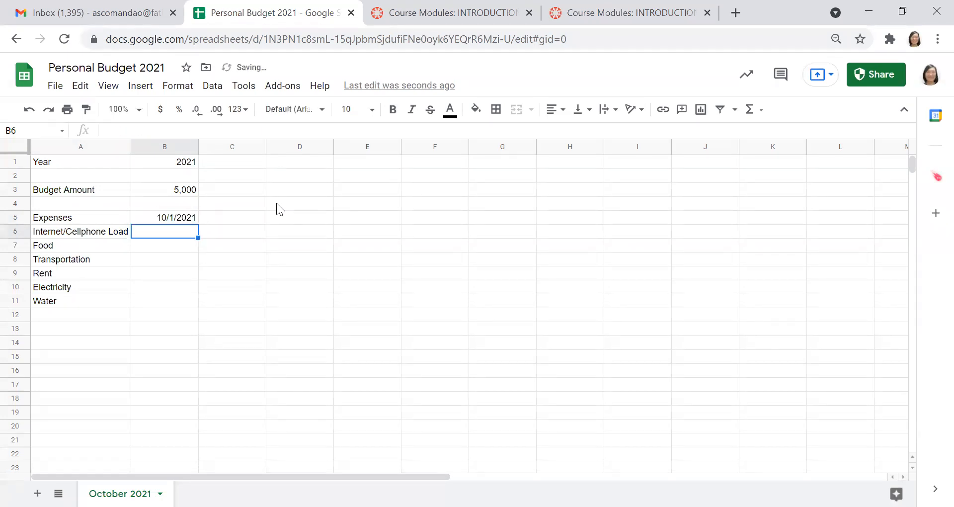
Step: Fill the date series from B5 across row 5 to K5, ending with 10/10/2021
{"action": "left_click", "coordinate": [190, 220]}
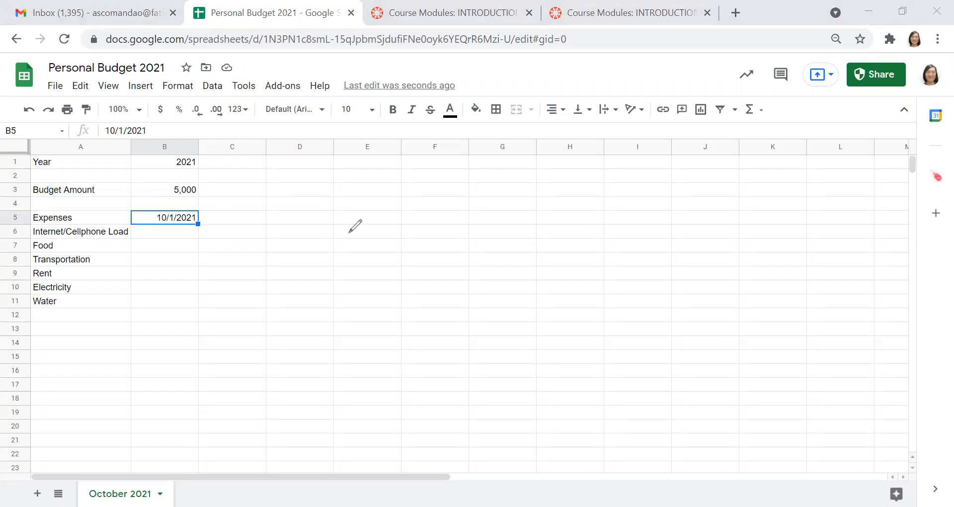
{"action": "left_click_drag", "start_coordinate": [196, 222], "coordinate": [200, 223]}
{"action": "left_click_drag", "start_coordinate": [197, 223], "coordinate": [400, 230]}
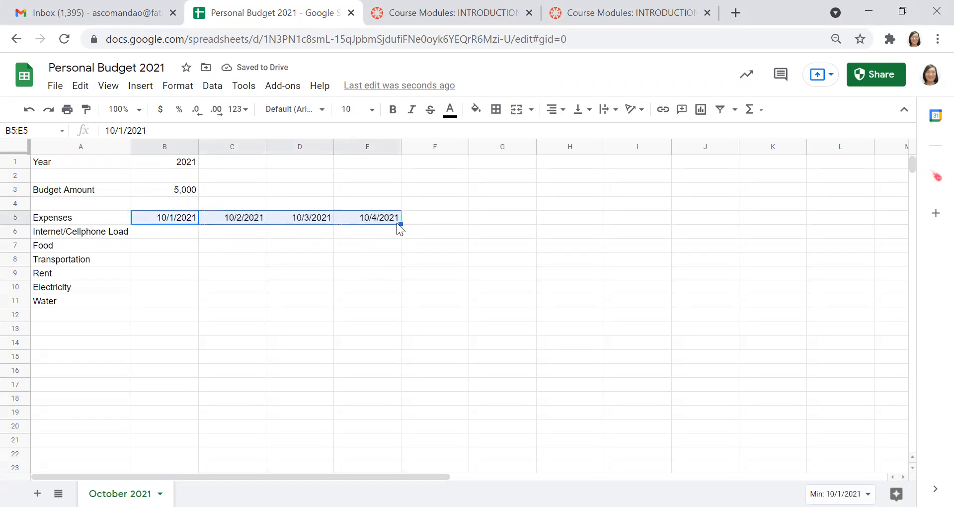
{"action": "left_click_drag", "start_coordinate": [400, 223], "coordinate": [508, 225]}
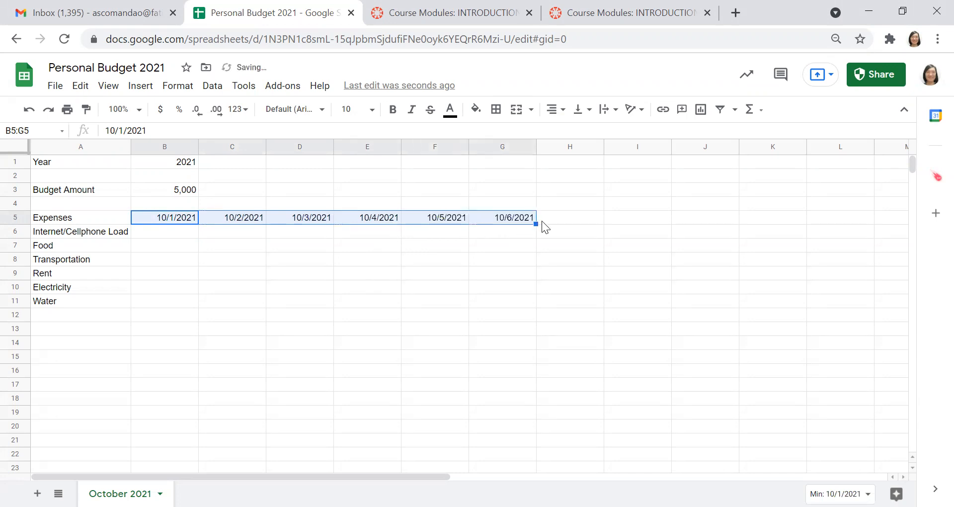
{"action": "left_click_drag", "start_coordinate": [536, 224], "coordinate": [737, 223]}
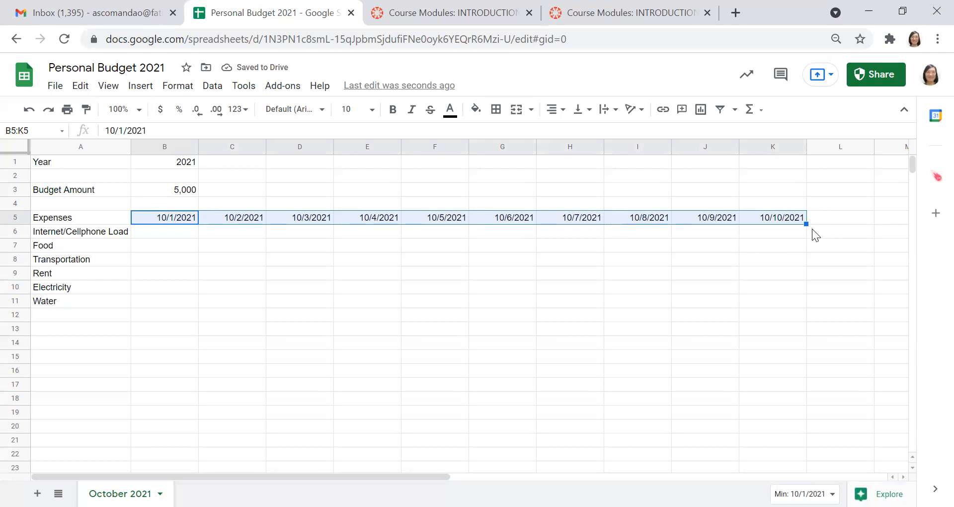
{"action": "left_click", "coordinate": [178, 234]}
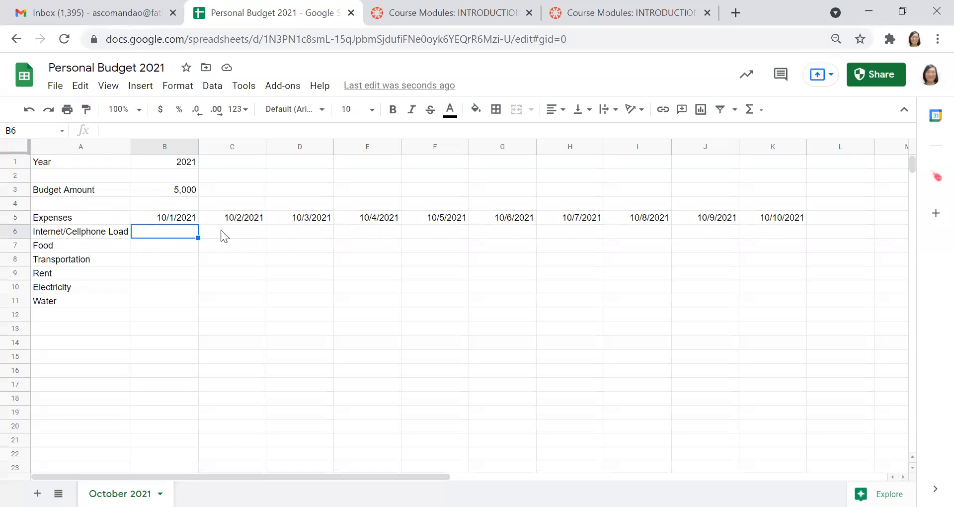
{"action": "left_click", "coordinate": [82, 219]}
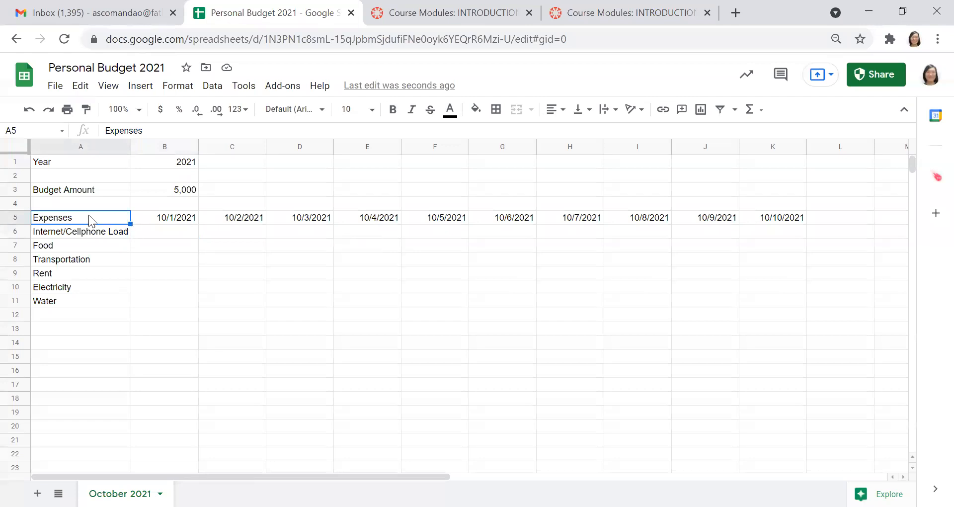
{"action": "left_click", "coordinate": [79, 302]}
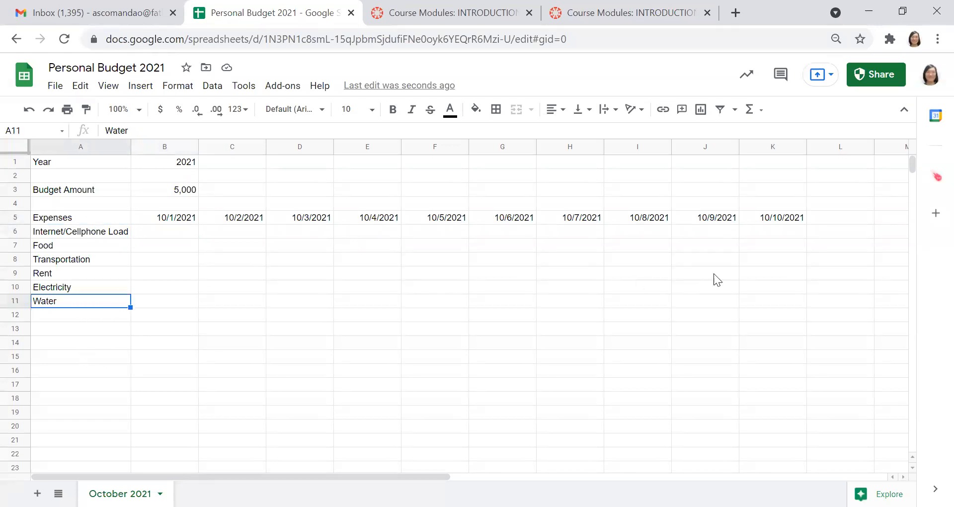
Step: Apply all borders to the expense table in range A5:K11, then deselect it
{"action": "left_click", "coordinate": [97, 219]}
{"action": "left_click_drag", "start_coordinate": [98, 215], "coordinate": [781, 304]}
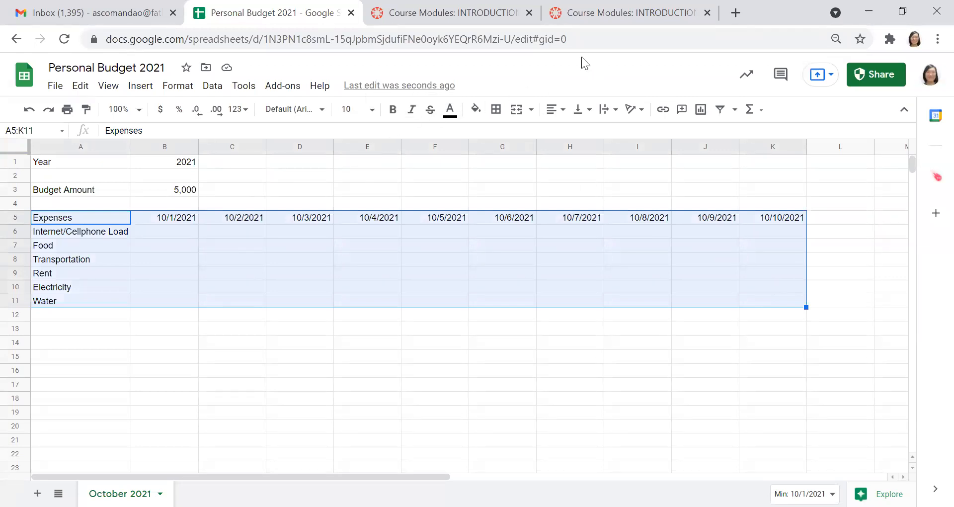
{"action": "left_click", "coordinate": [497, 111]}
{"action": "left_click", "coordinate": [500, 135]}
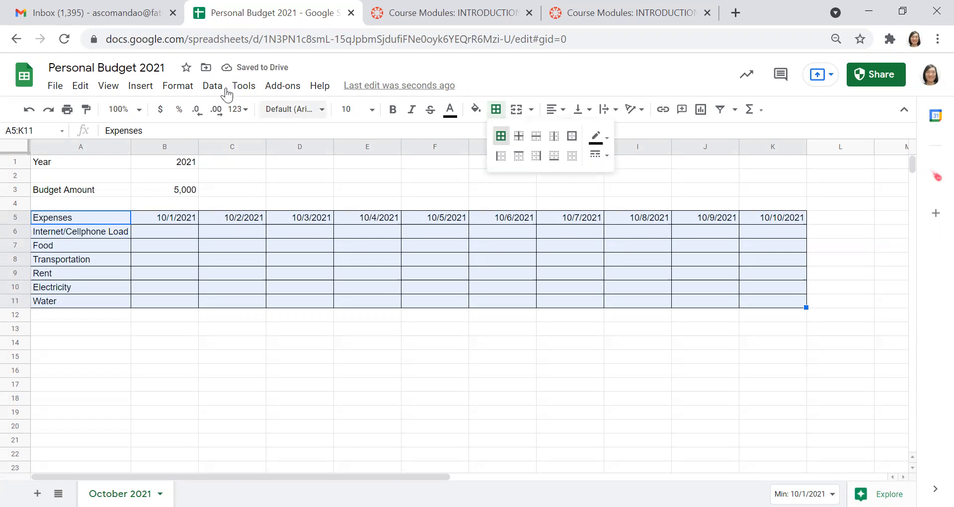
{"action": "left_click", "coordinate": [180, 86]}
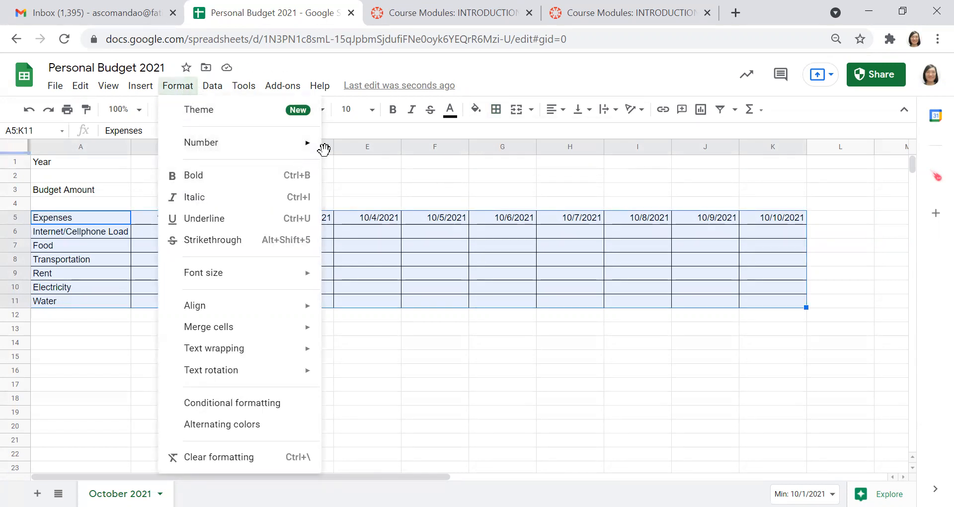
{"action": "left_click", "coordinate": [417, 174]}
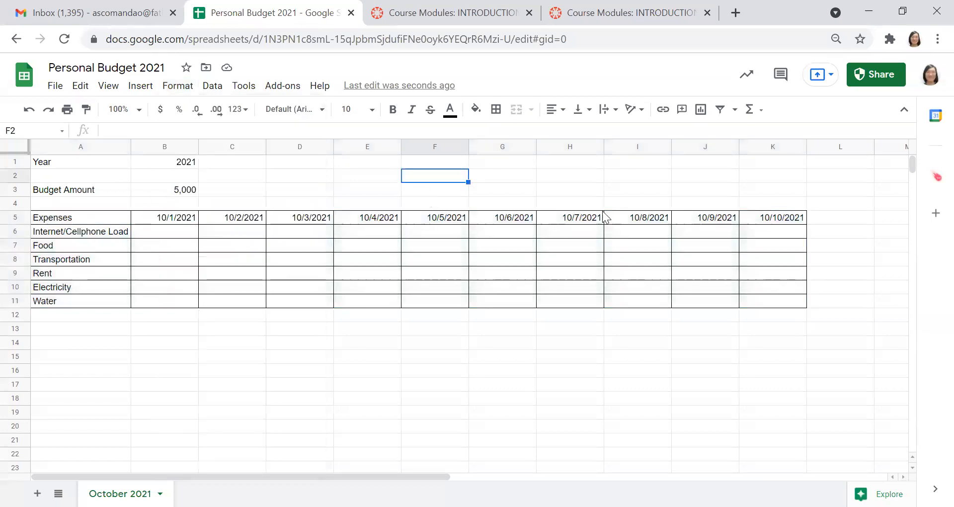
Step: Make the header row of the expense table, A5:K5, bold
{"action": "left_click", "coordinate": [100, 218]}
{"action": "left_click", "coordinate": [80, 165]}
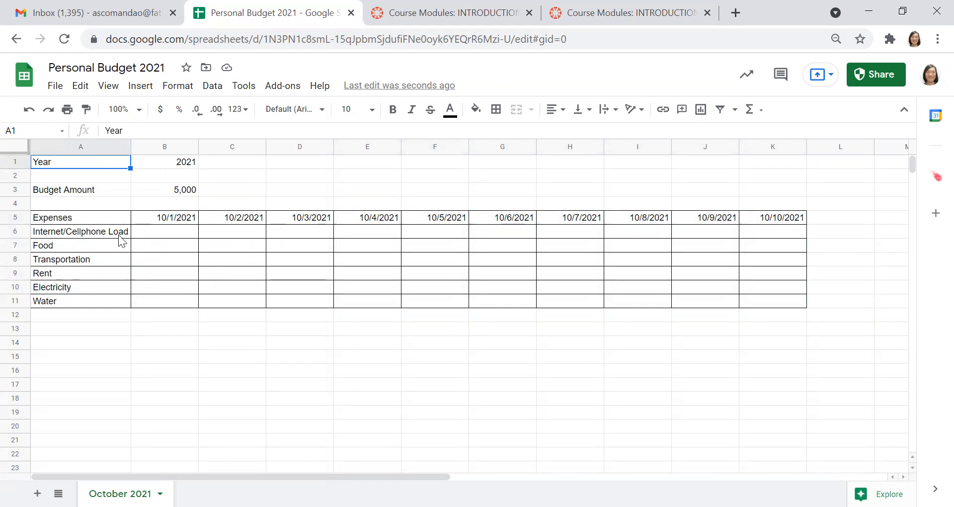
{"action": "left_click", "coordinate": [114, 220]}
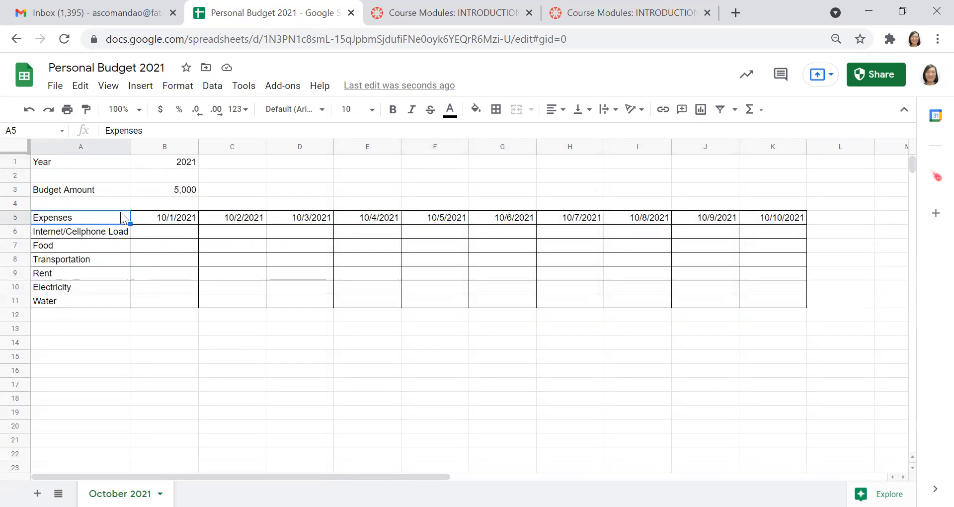
{"action": "key", "text": "shift+Right"}
{"action": "key", "text": "shift+Right"}
{"action": "key", "text": "shift+Right"}
{"action": "key", "text": "shift+Right"}
{"action": "key", "text": "shift+Right"}
{"action": "key", "text": "shift+Right"}
{"action": "key", "text": "shift+Right"}
{"action": "key", "text": "shift+Right"}
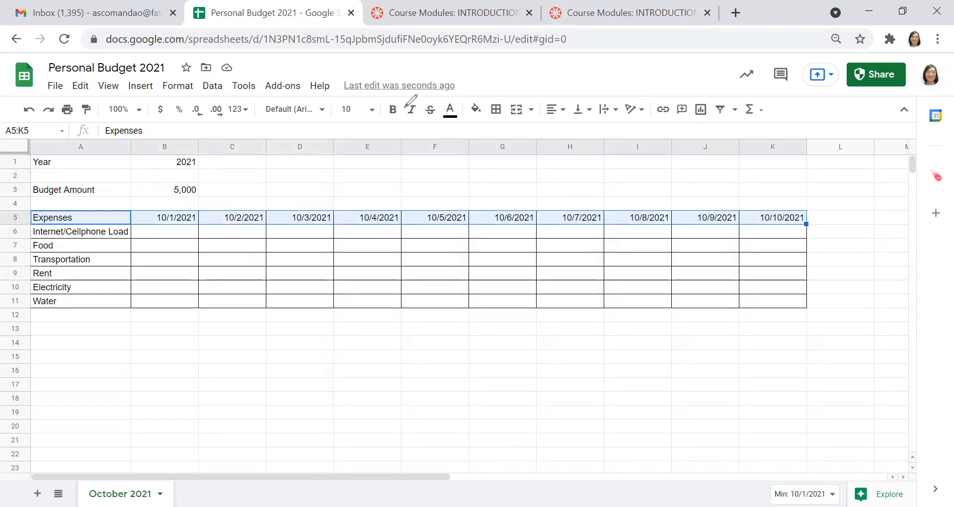
{"action": "left_click_drag", "start_coordinate": [406, 106], "coordinate": [393, 92]}
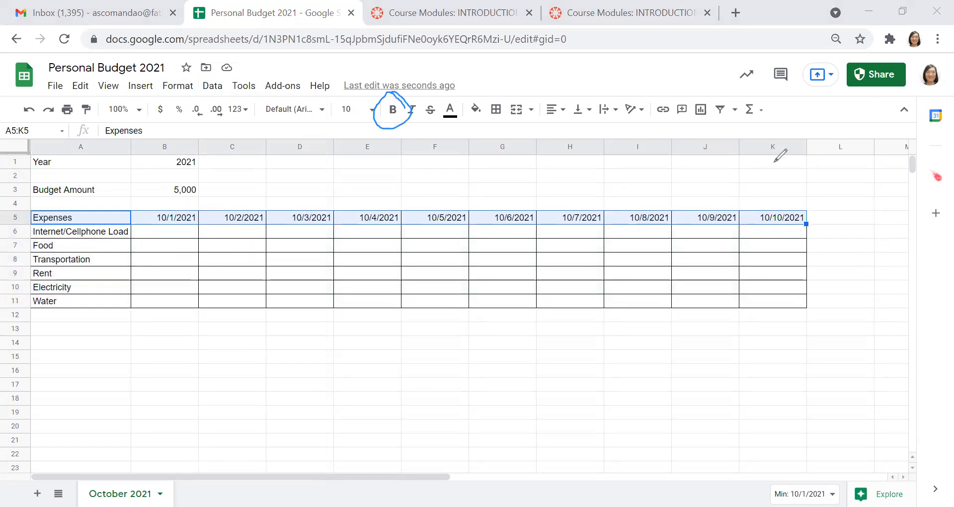
{"action": "key", "text": "Escape"}
{"action": "left_click", "coordinate": [392, 110]}
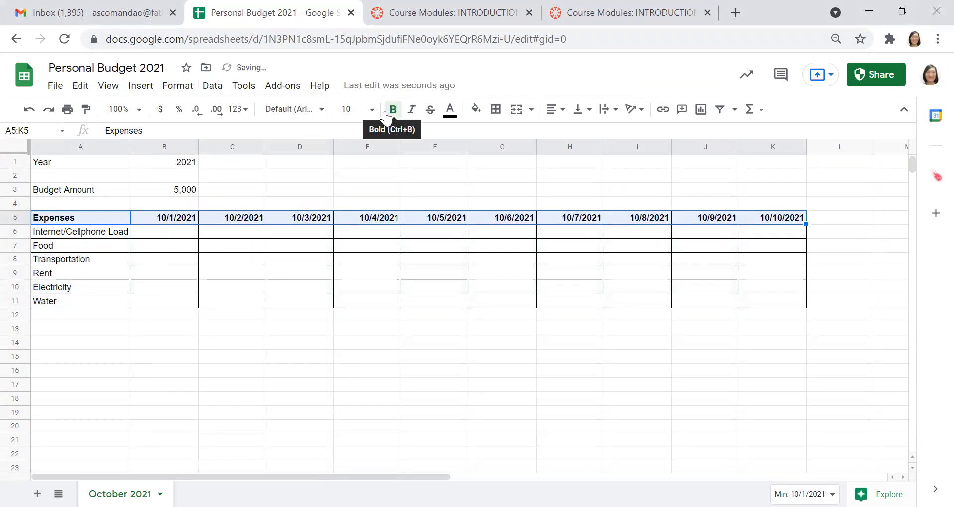
Step: Enter the Internet/Cellphone Load amounts 50, 60 and 50 in cells B6 to D6
{"action": "left_click", "coordinate": [165, 230]}
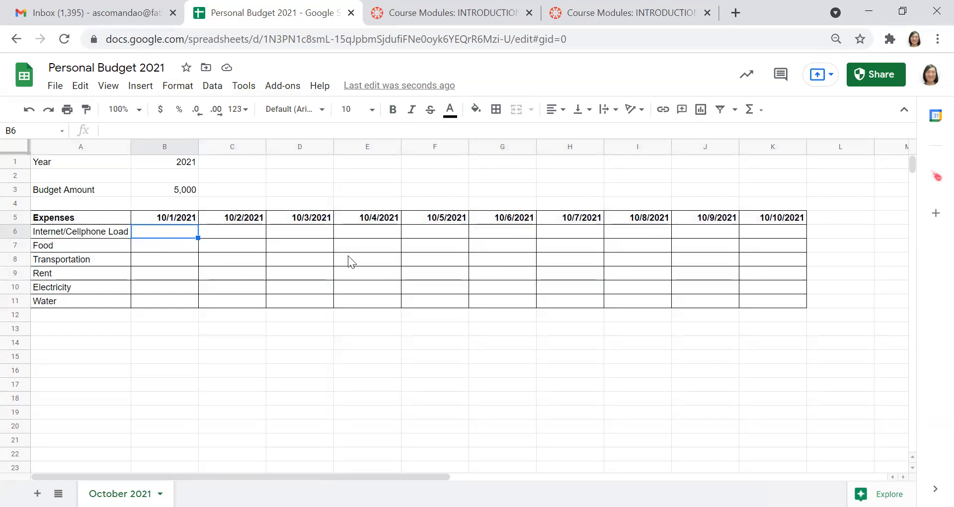
{"action": "type", "text": "50"}
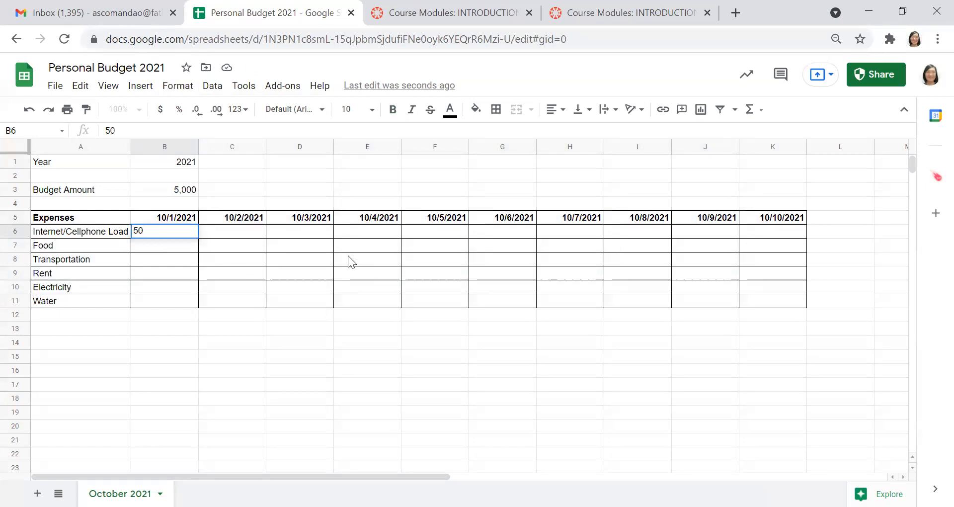
{"action": "key", "text": "Tab"}
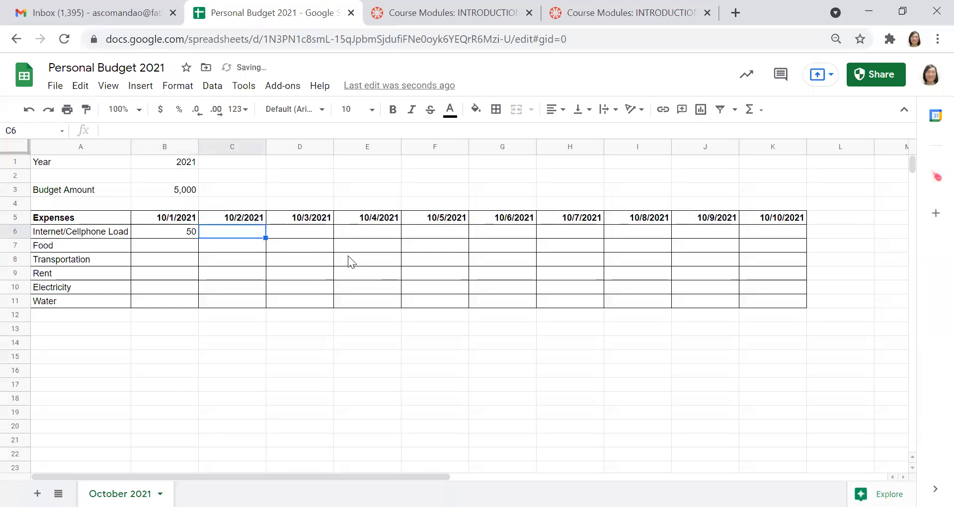
{"action": "type", "text": "6"}
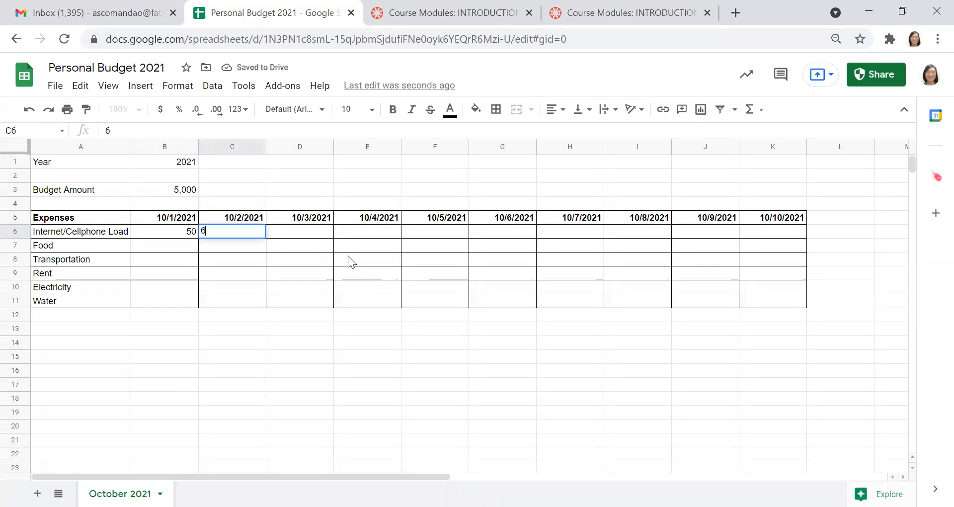
{"action": "type", "text": "0"}
{"action": "key", "text": "Tab"}
{"action": "type", "text": "50"}
{"action": "key", "text": "Tab"}
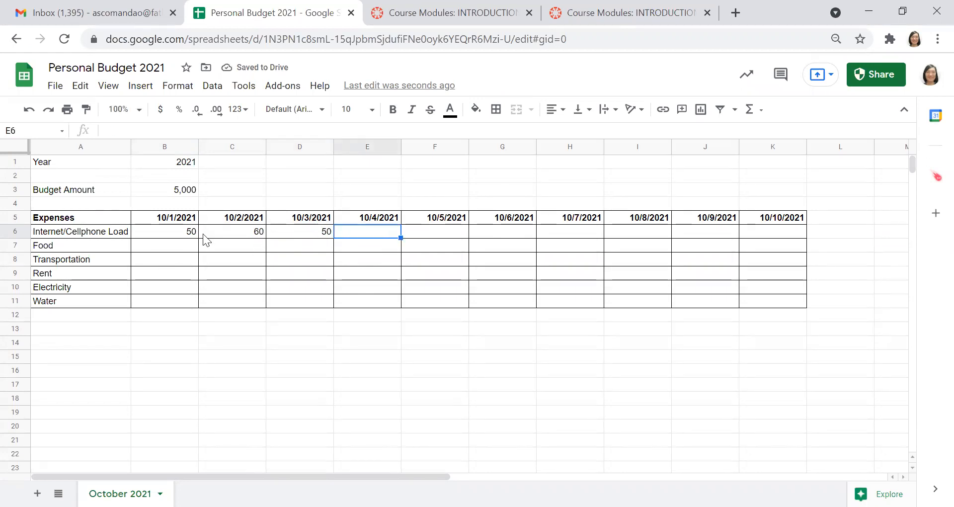
Step: Enter the Internet/Cellphone Load amounts 100, 50 and 50 in cells E6 to G6
{"action": "left_click", "coordinate": [248, 231]}
{"action": "left_click", "coordinate": [358, 234]}
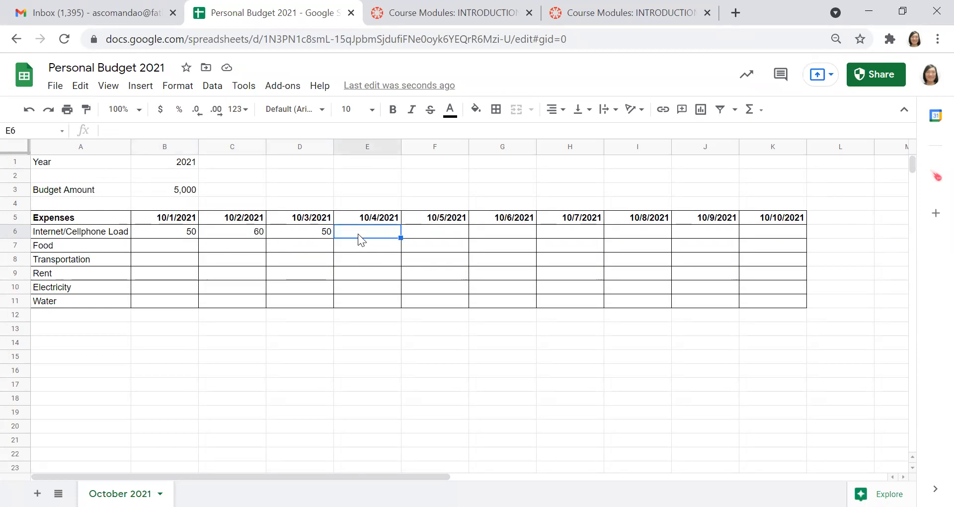
{"action": "type", "text": "100"}
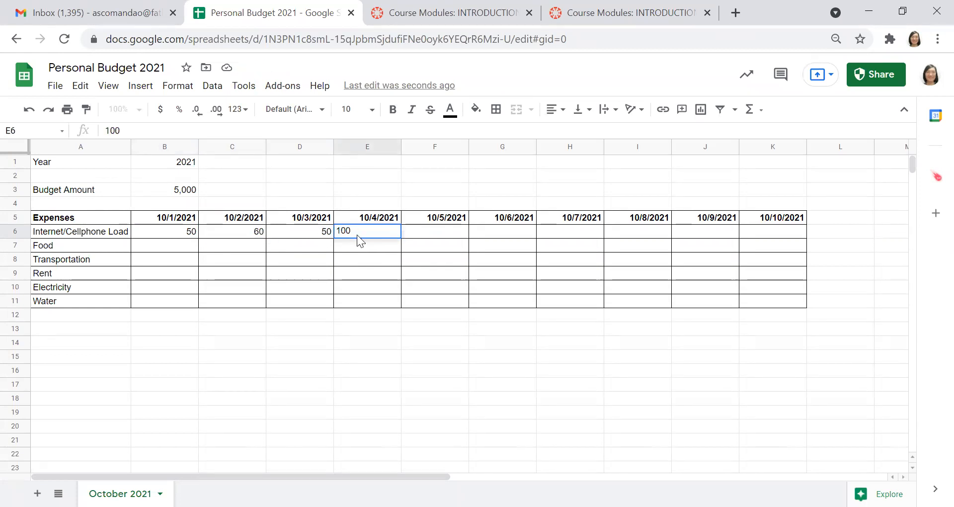
{"action": "key", "text": "Tab"}
{"action": "type", "text": "50"}
{"action": "key", "text": "Tab"}
{"action": "type", "text": "3"}
{"action": "key", "text": "BackSpace"}
{"action": "type", "text": "50"}
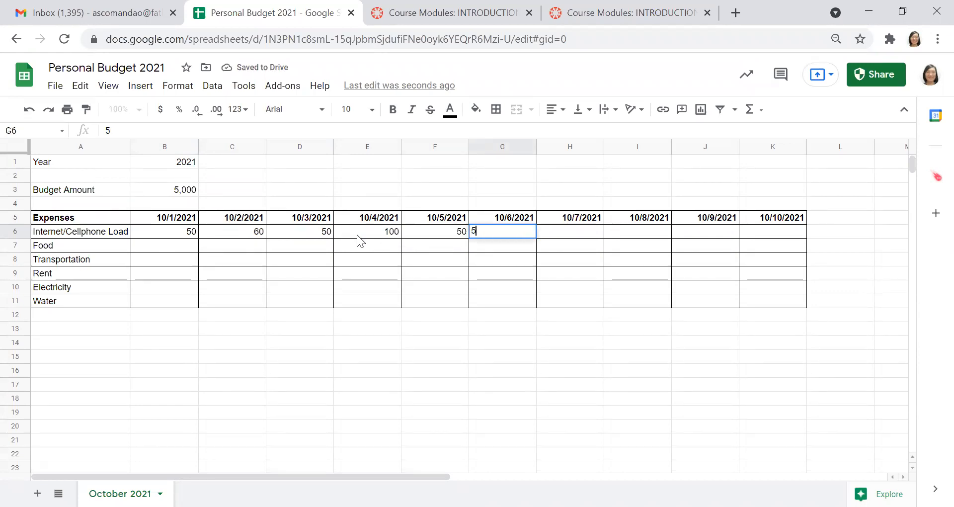
{"action": "key", "text": "Tab"}
Step: Complete the Internet/Cellphone Load row with 75, 50, 50 and 50 in cells H6 to K6
{"action": "type", "text": "75"}
{"action": "key", "text": "Tab"}
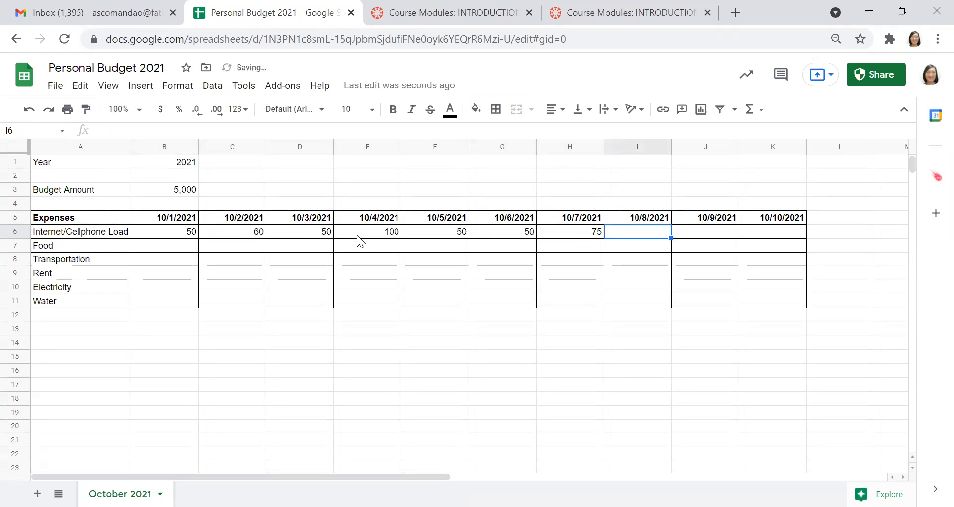
{"action": "type", "text": "50"}
{"action": "key", "text": "Tab"}
{"action": "type", "text": "50"}
{"action": "key", "text": "Tab"}
{"action": "type", "text": "50"}
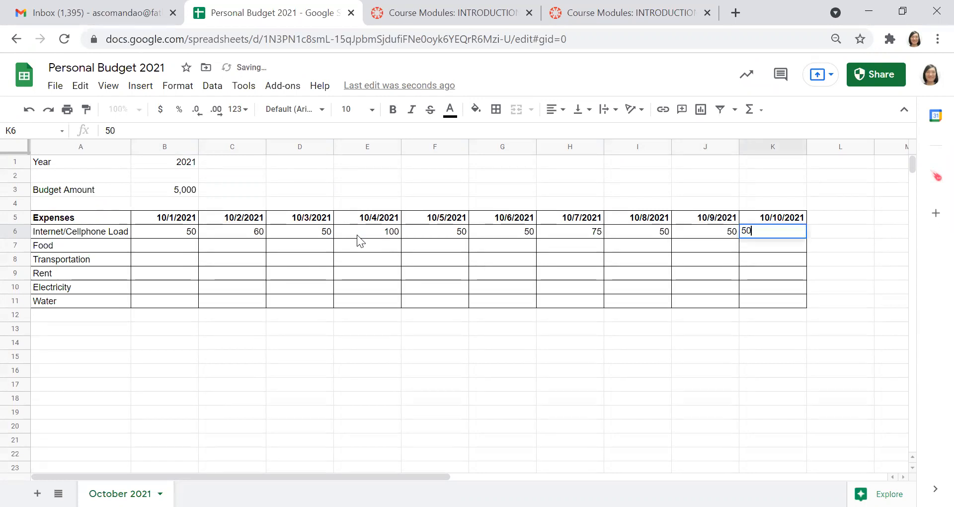
{"action": "key", "text": "Return"}
Step: Enter the Food amounts 200, 150 and 250 in cells B7 to D7
{"action": "key", "text": "Left"}
{"action": "key", "text": "Left"}
{"action": "key", "text": "Left"}
{"action": "key", "text": "Left"}
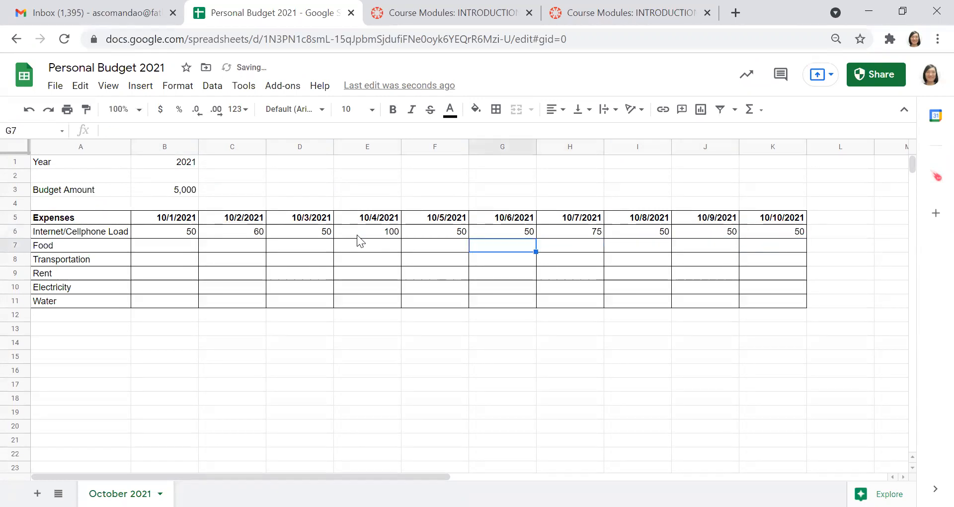
{"action": "key", "text": "Left"}
{"action": "key", "text": "Left"}
{"action": "key", "text": "Left"}
{"action": "key", "text": "Left"}
{"action": "key", "text": "Left"}
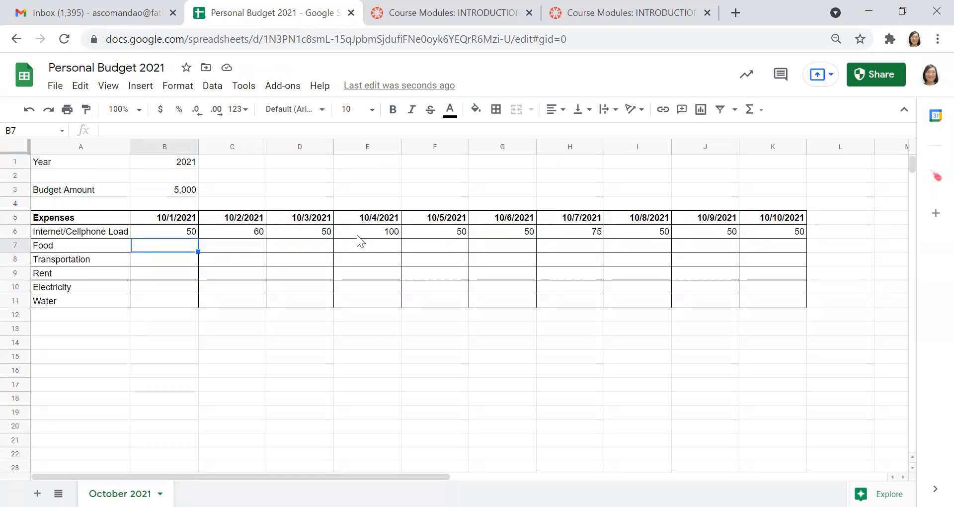
{"action": "type", "text": "200"}
{"action": "key", "text": "Tab"}
{"action": "type", "text": "150"}
{"action": "key", "text": "Tab"}
{"action": "type", "text": "250"}
{"action": "key", "text": "Tab"}
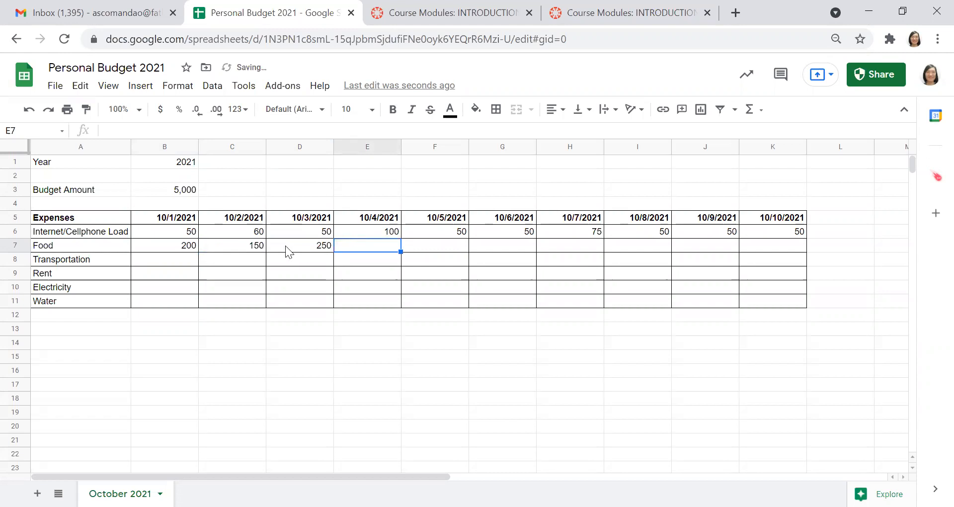
Step: Extend the Food number series from C7:D7 across to K7, ending with 950, and deselect the range
{"action": "left_click", "coordinate": [262, 248]}
{"action": "left_click_drag", "start_coordinate": [254, 248], "coordinate": [801, 253]}
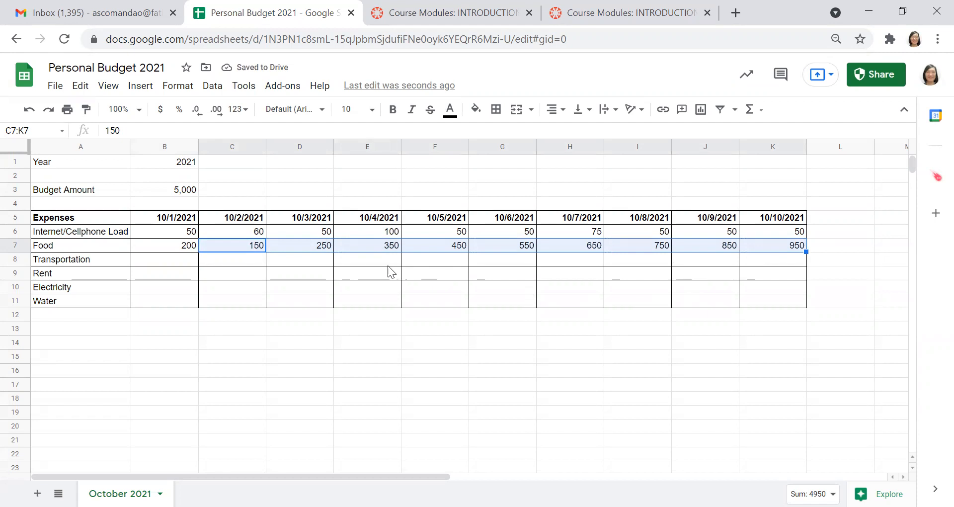
{"action": "left_click", "coordinate": [448, 263]}
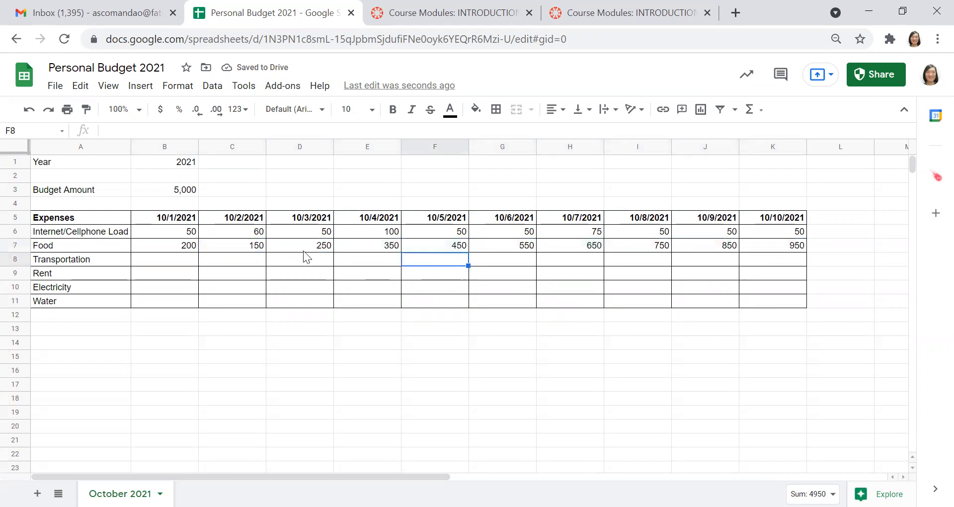
{"action": "left_click", "coordinate": [366, 246]}
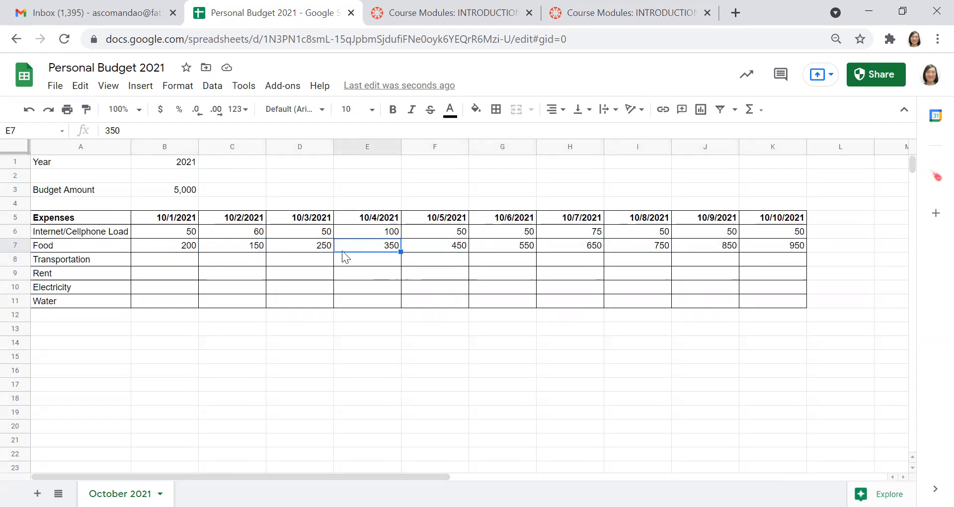
{"action": "left_click", "coordinate": [308, 243]}
{"action": "left_click", "coordinate": [367, 246]}
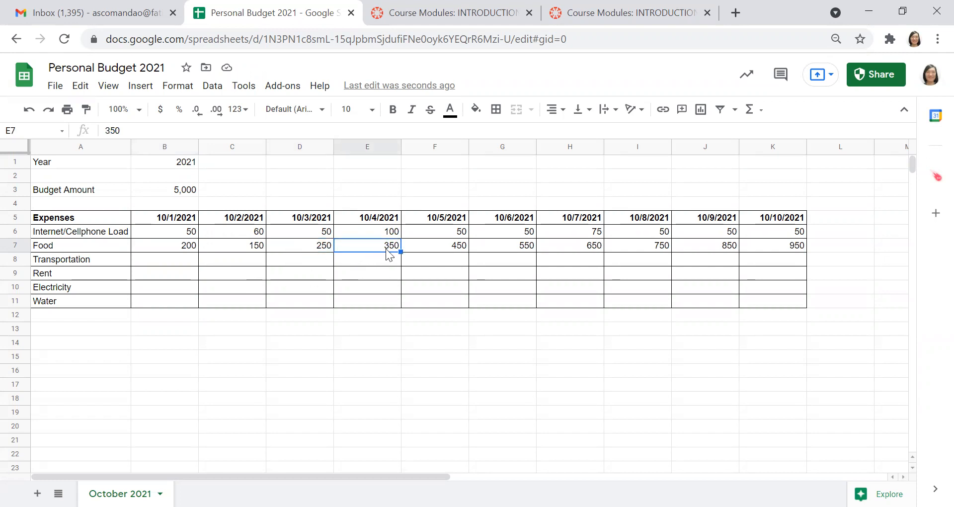
{"action": "left_click", "coordinate": [234, 248]}
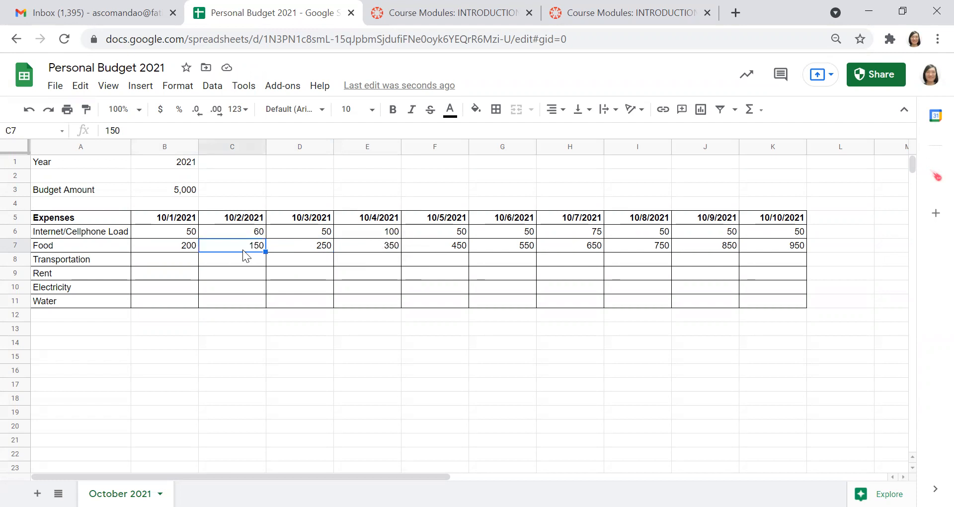
{"action": "left_click", "coordinate": [283, 247], "text": "shift"}
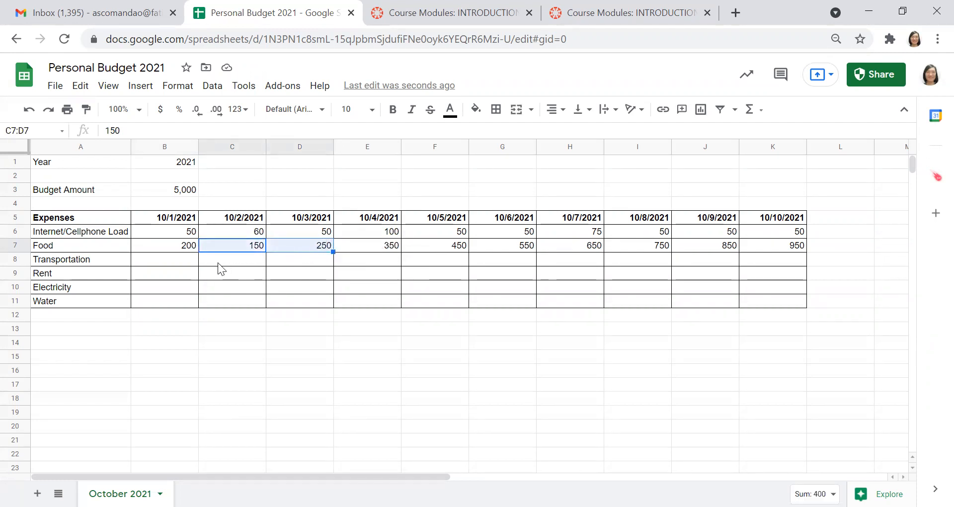
Step: Enter 100 for Transportation in cell B8 and fill the same amount across to K8
{"action": "left_click", "coordinate": [175, 257]}
{"action": "type", "text": "100"}
{"action": "left_click", "coordinate": [190, 285]}
{"action": "left_click", "coordinate": [195, 263]}
{"action": "left_click_drag", "start_coordinate": [197, 265], "coordinate": [273, 268]}
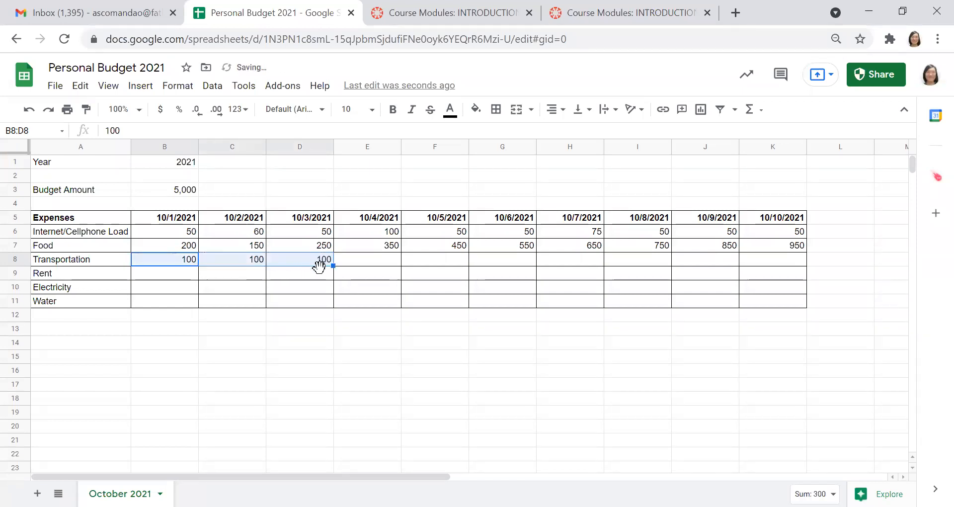
{"action": "left_click_drag", "start_coordinate": [332, 265], "coordinate": [783, 270]}
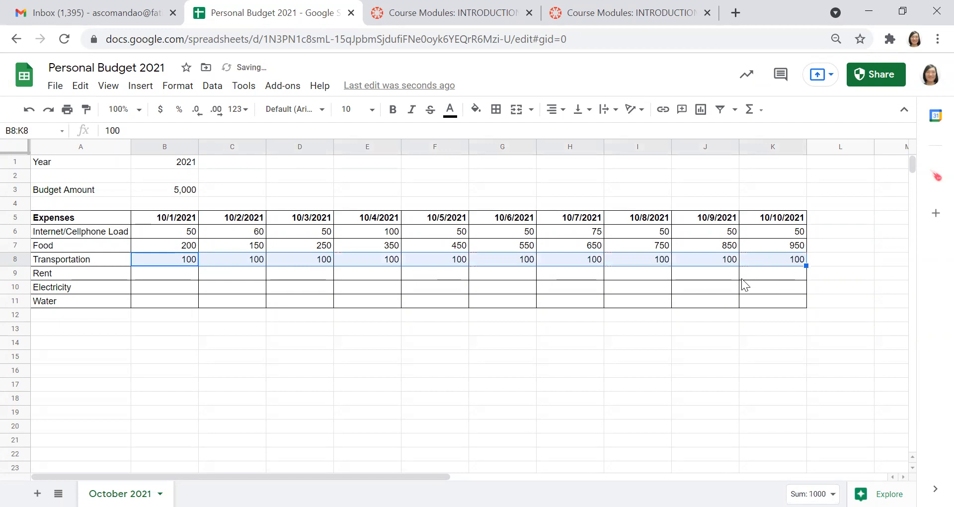
Step: Enter the Rent amount 2000 for 10/1/2021 in cell B9
{"action": "left_click", "coordinate": [148, 274]}
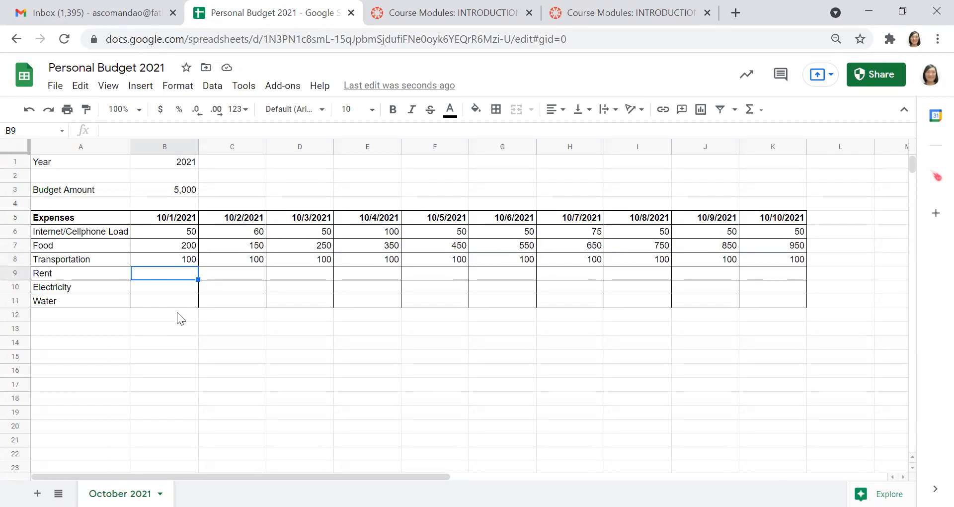
{"action": "type", "text": "3"}
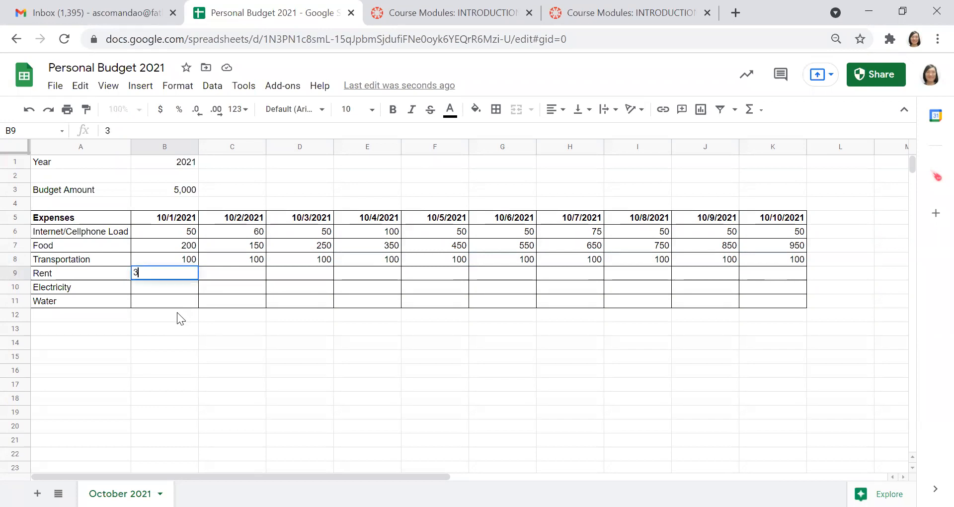
{"action": "type", "text": "0"}
{"action": "key", "text": "BackSpace"}
{"action": "key", "text": "BackSpace"}
{"action": "type", "text": "2000"}
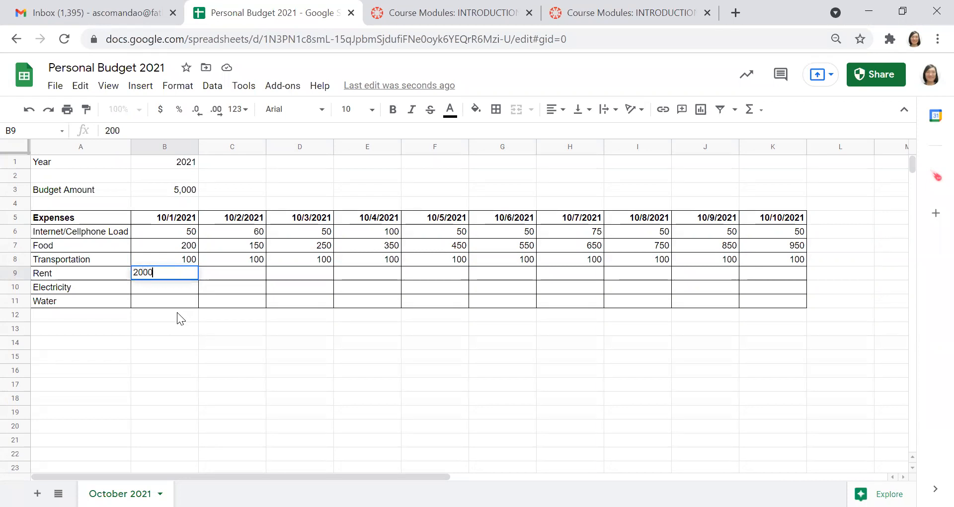
{"action": "key", "text": "Return"}
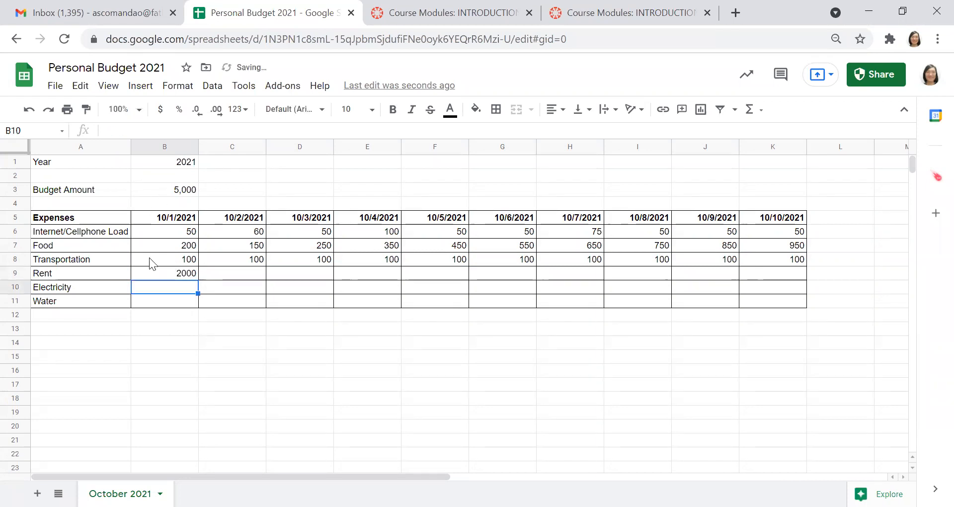
Step: Enter 0 for Rent in cell C9 and fill it across to K9
{"action": "left_click", "coordinate": [240, 271]}
{"action": "type", "text": "0"}
{"action": "left_click", "coordinate": [299, 271]}
{"action": "left_click", "coordinate": [259, 275]}
{"action": "left_click_drag", "start_coordinate": [266, 280], "coordinate": [789, 277]}
Step: Enter the Electricity amount 1000 for 10/1/2021 in cell B10
{"action": "left_click", "coordinate": [168, 286]}
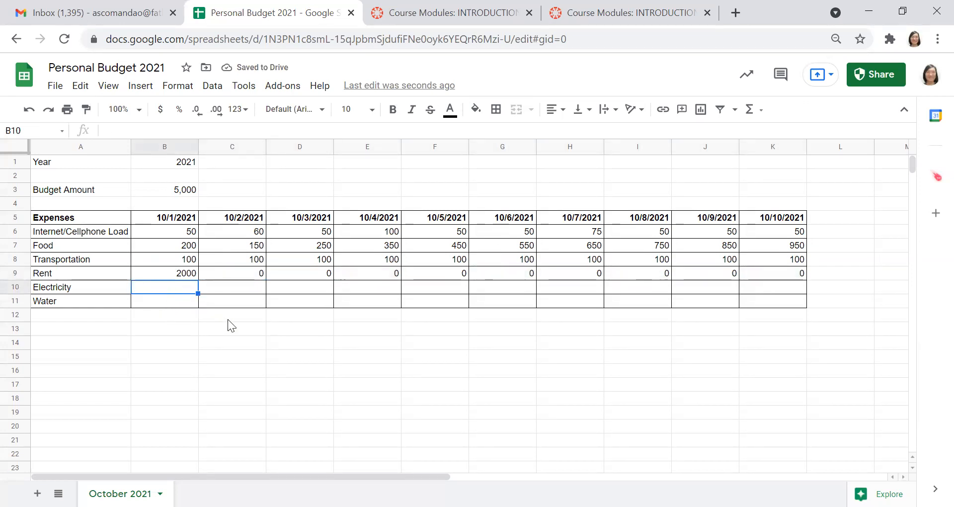
{"action": "type", "text": "1"}
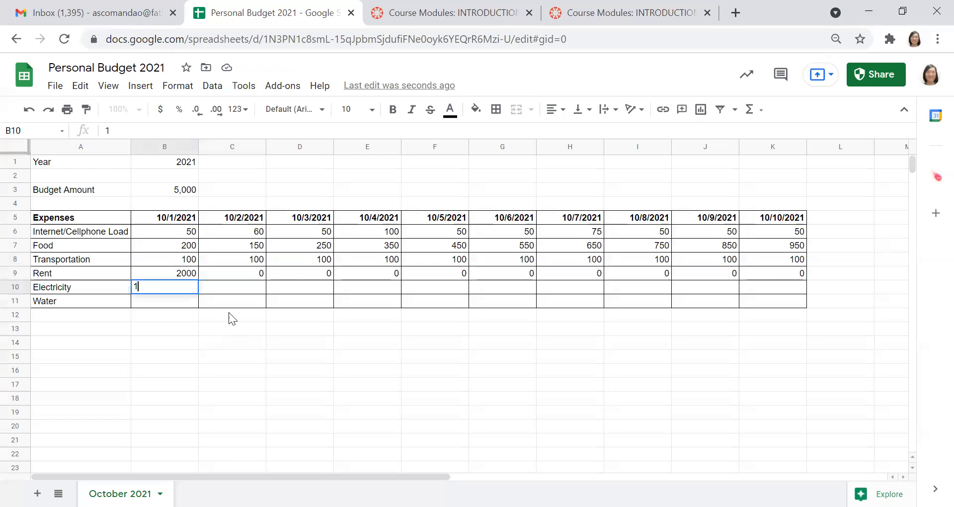
{"action": "type", "text": "000"}
{"action": "left_click", "coordinate": [235, 299]}
Step: Copy the 0 from cell C9 into the Electricity cells C10:K10, then select cell B11 in the Water row
{"action": "left_click", "coordinate": [243, 289]}
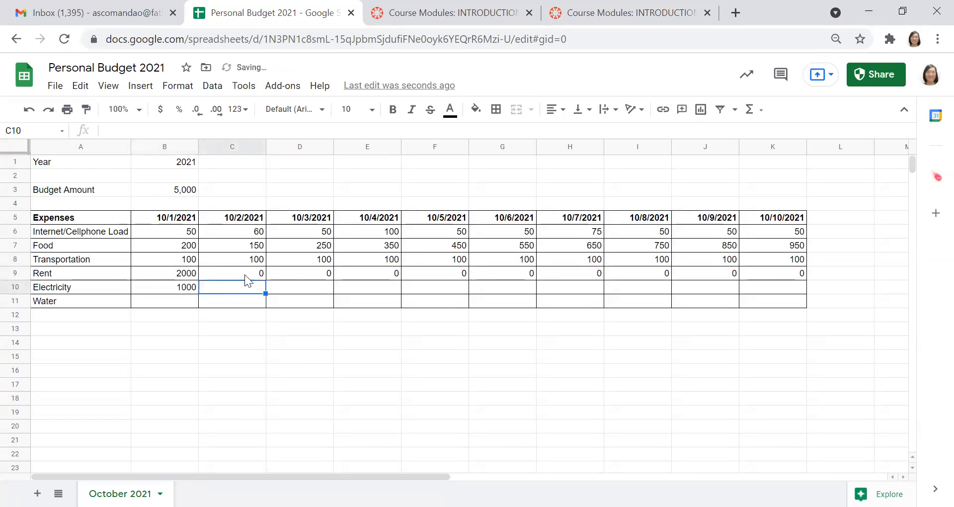
{"action": "left_click", "coordinate": [244, 274]}
{"action": "key", "text": "ctrl+c"}
{"action": "left_click", "coordinate": [248, 287]}
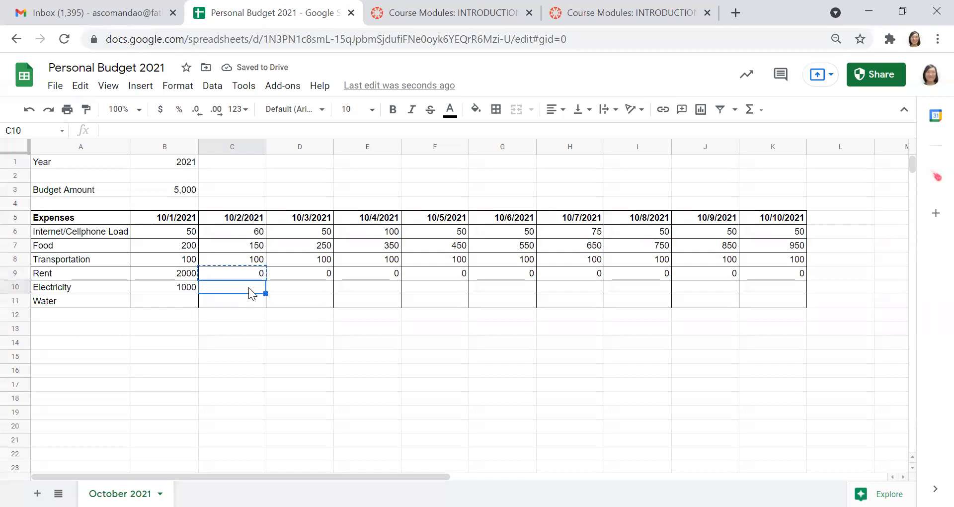
{"action": "left_click_drag", "start_coordinate": [248, 287], "coordinate": [764, 285]}
{"action": "key", "text": "ctrl+v"}
{"action": "left_click", "coordinate": [339, 304]}
{"action": "left_click", "coordinate": [169, 305]}
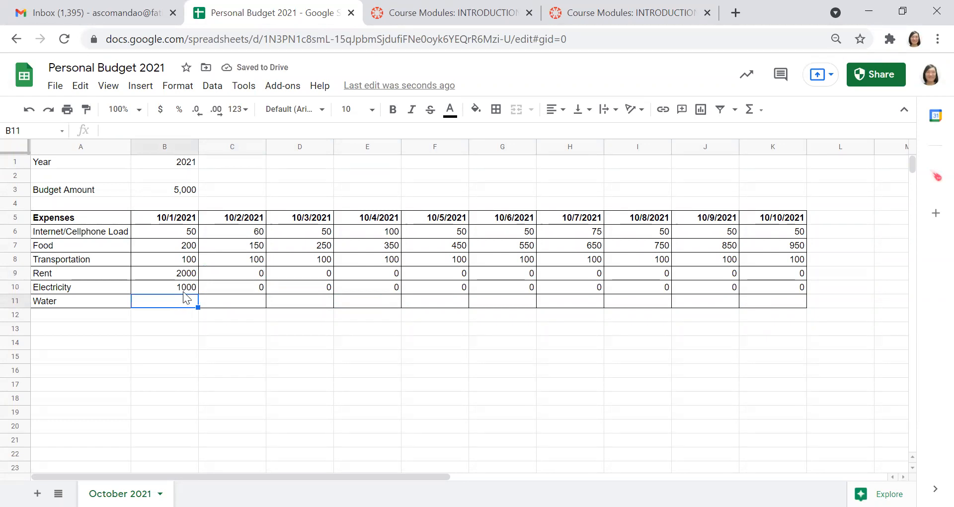
Step: Enter the Water amount 500 for 10/1/2021 in cell B11 and copy the 0 from C10 into C11:K11
{"action": "type", "text": "500"}
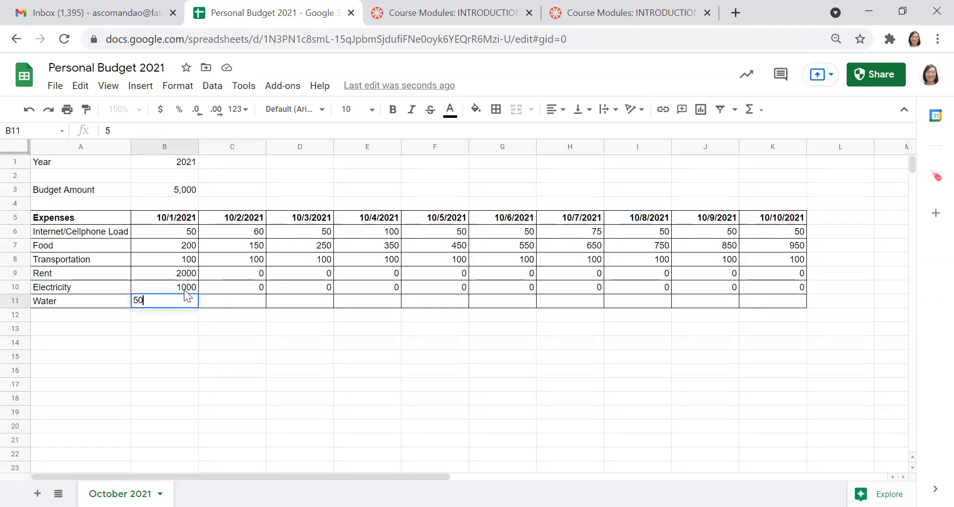
{"action": "left_click", "coordinate": [238, 301]}
{"action": "left_click", "coordinate": [249, 291]}
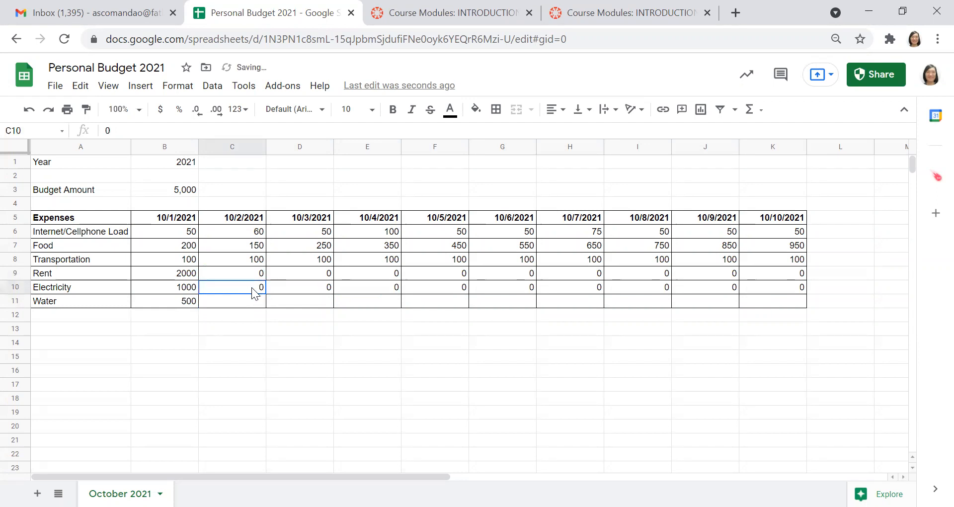
{"action": "key", "text": "ctrl+c"}
{"action": "left_click_drag", "start_coordinate": [252, 301], "coordinate": [755, 305]}
{"action": "key", "text": "ctrl+v"}
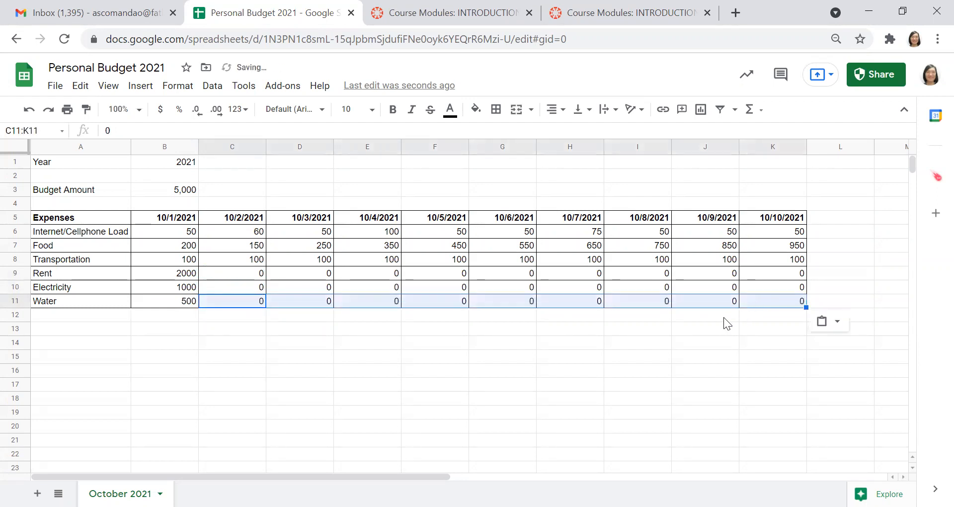
{"action": "left_click", "coordinate": [608, 327]}
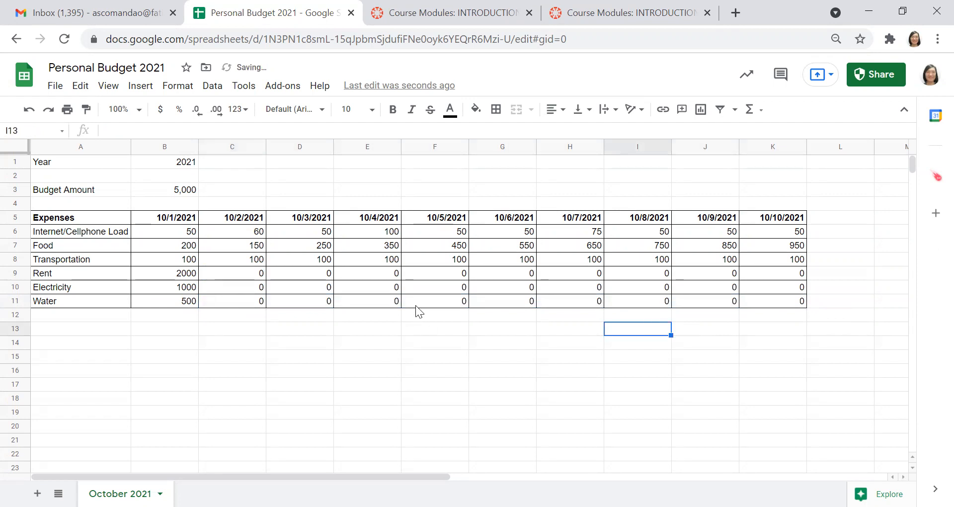
Step: Fill the Year label and its value in cells A1:B1 with yellow
{"action": "left_click", "coordinate": [75, 167]}
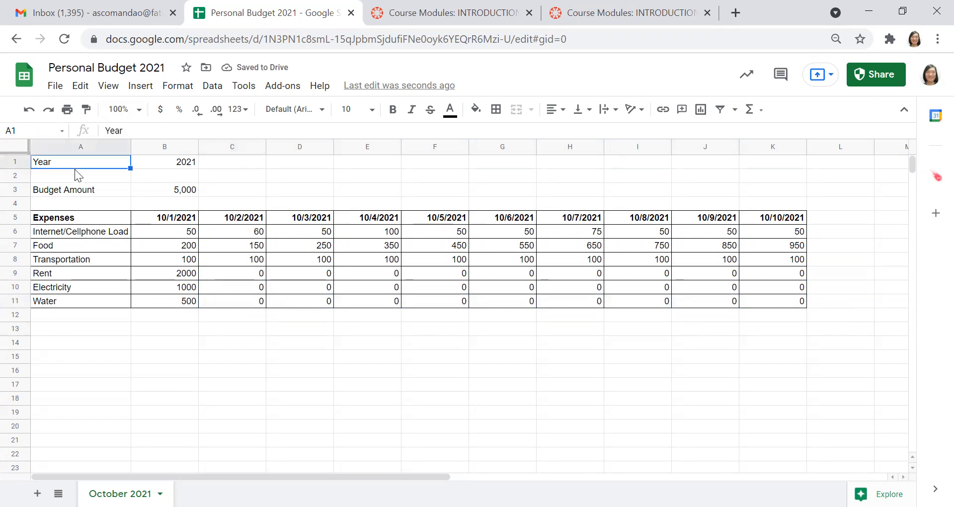
{"action": "left_click_drag", "start_coordinate": [80, 163], "coordinate": [188, 164]}
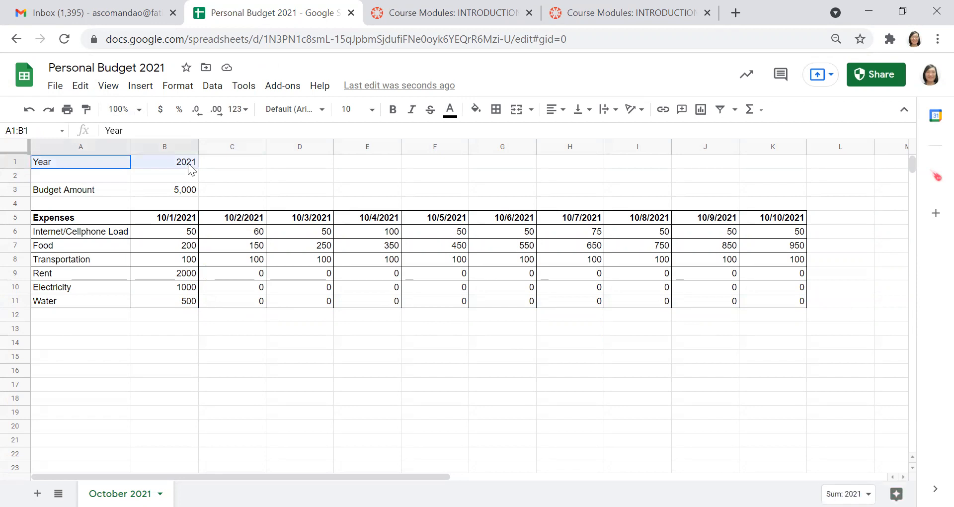
{"action": "left_click", "coordinate": [473, 111]}
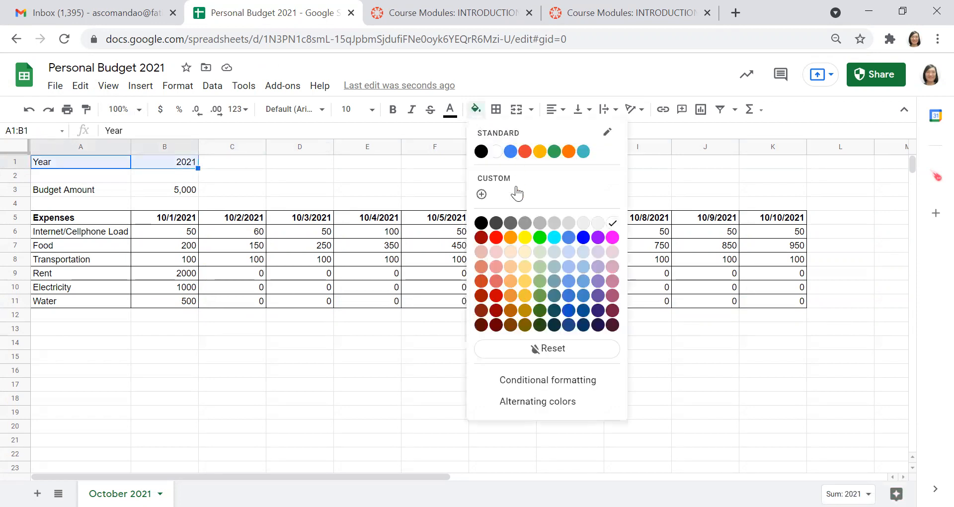
{"action": "left_click", "coordinate": [526, 238]}
{"action": "left_click", "coordinate": [280, 173]}
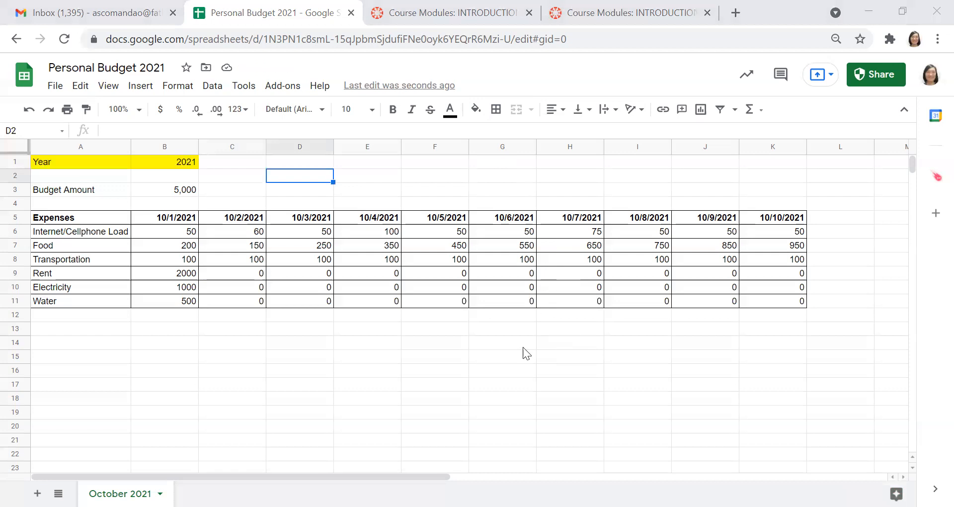
{"action": "mouse_move", "coordinate": [487, 97]}
{"action": "left_mouse_down"}
{"action": "mouse_move", "coordinate": [449, 117]}
{"action": "mouse_move", "coordinate": [495, 82]}
{"action": "left_mouse_up"}
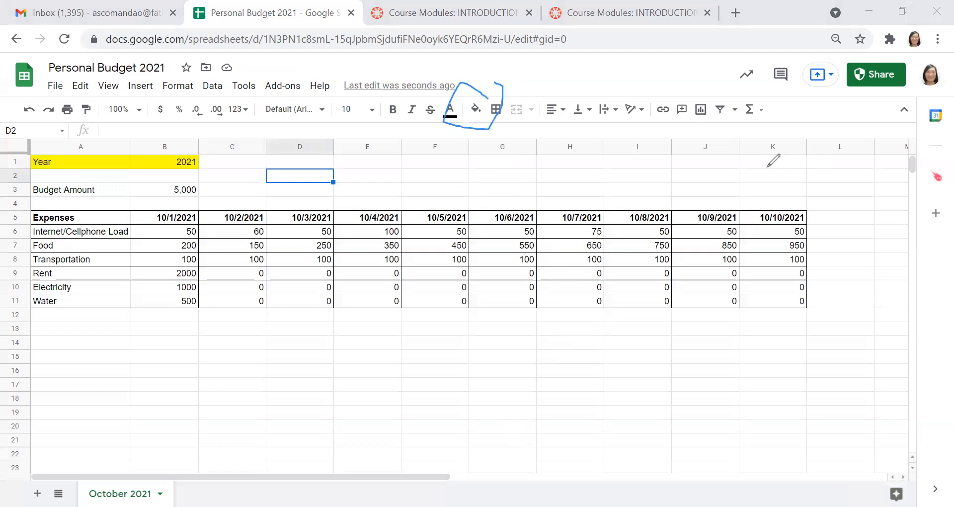
{"action": "left_click", "coordinate": [654, 219]}
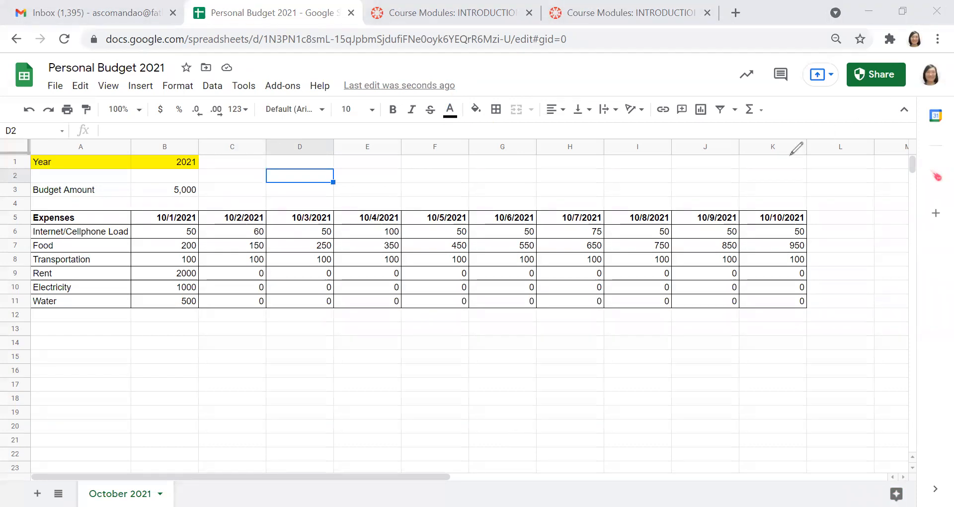
{"action": "left_click", "coordinate": [475, 109]}
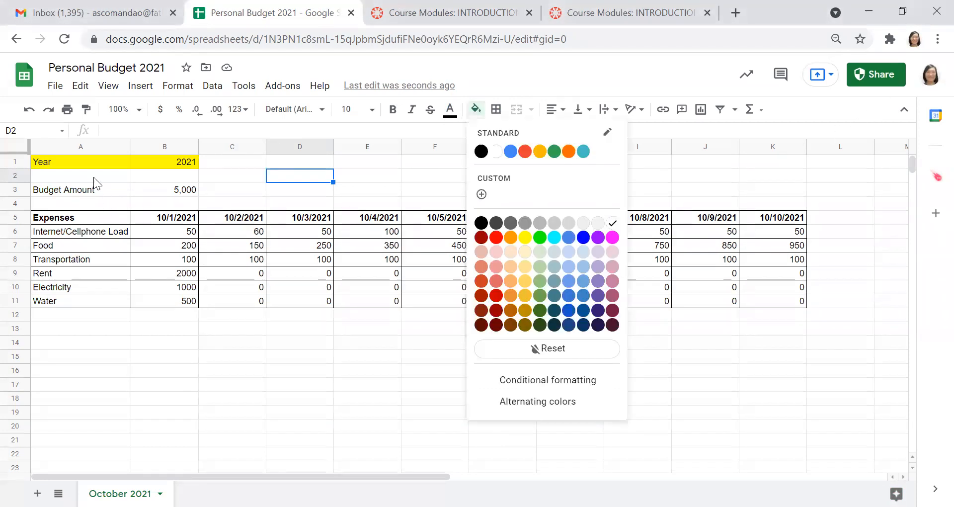
Step: Fill the Budget Amount label in cell A3 with green
{"action": "left_click", "coordinate": [69, 188]}
{"action": "left_click", "coordinate": [70, 188]}
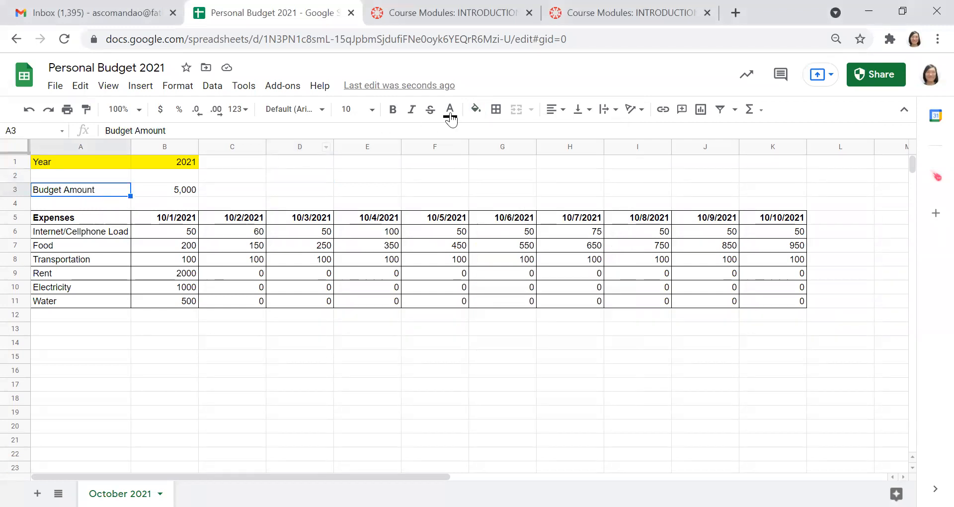
{"action": "left_click", "coordinate": [476, 109]}
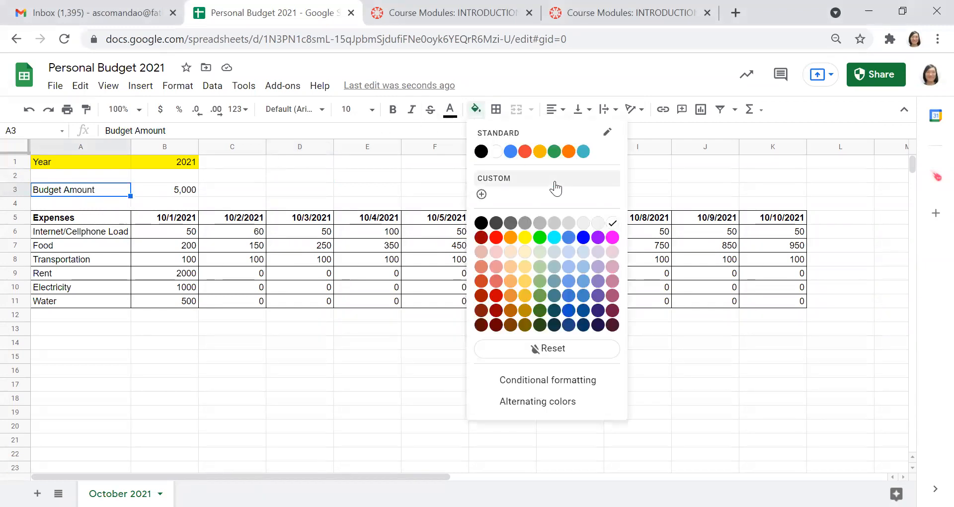
{"action": "left_click", "coordinate": [540, 237]}
{"action": "left_click", "coordinate": [226, 177]}
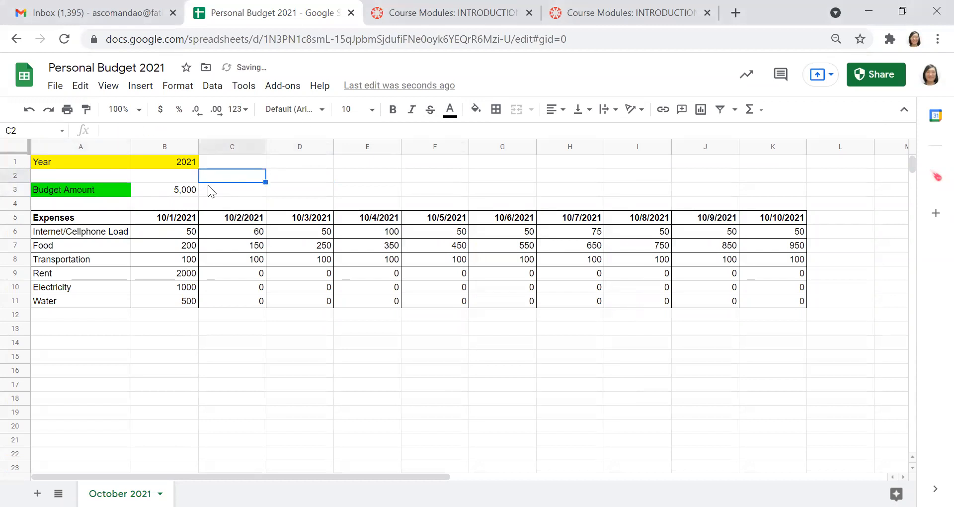
Step: Fill the budget value in cell B3 with the same green as its label
{"action": "left_click", "coordinate": [183, 192]}
{"action": "left_click", "coordinate": [179, 164]}
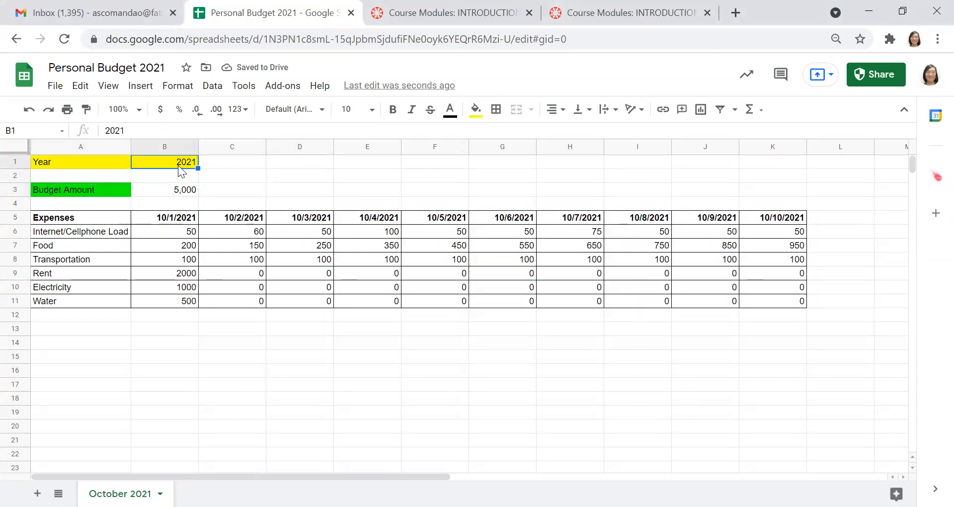
{"action": "left_click", "coordinate": [176, 189]}
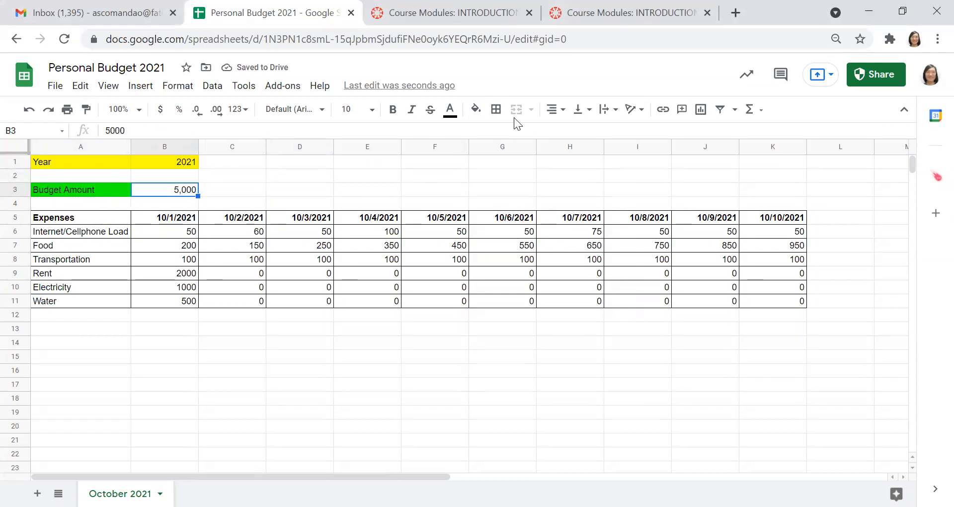
{"action": "left_click", "coordinate": [481, 119]}
{"action": "left_click", "coordinate": [545, 233]}
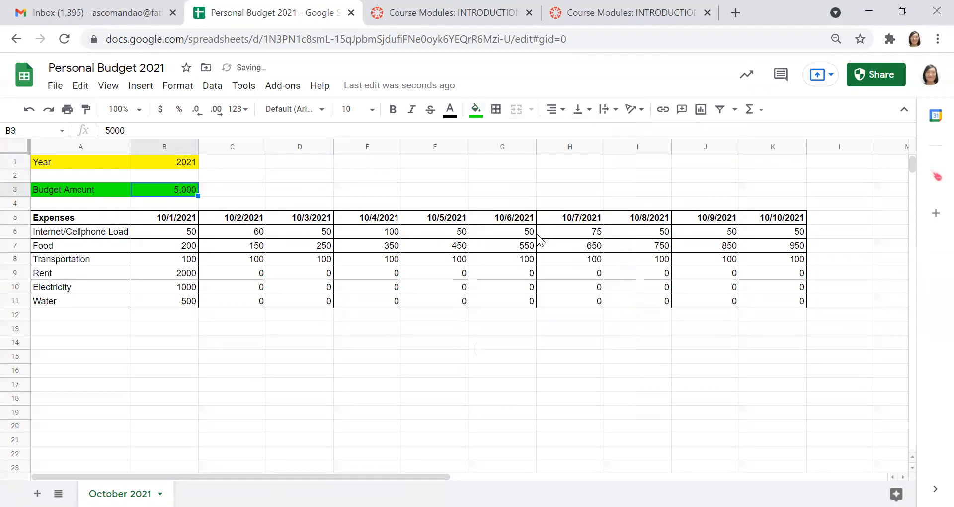
{"action": "left_click", "coordinate": [370, 182]}
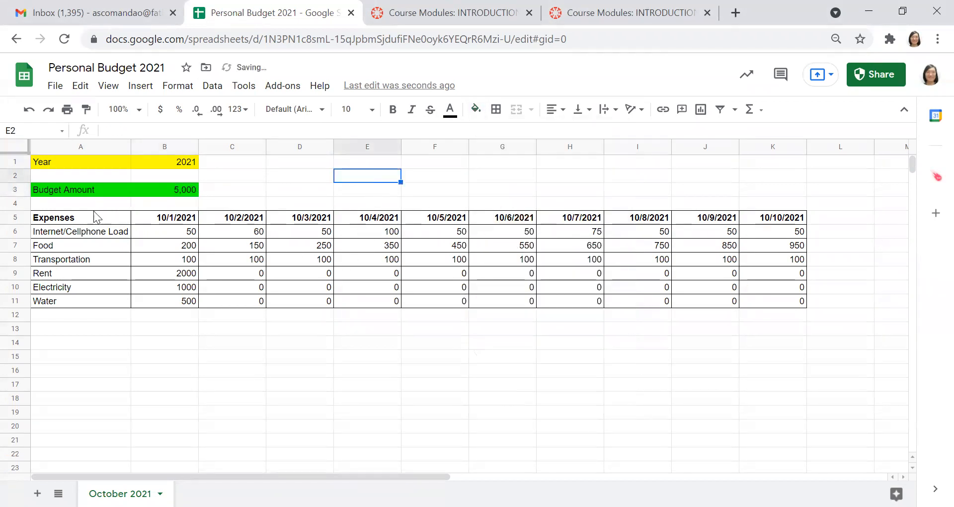
Step: Make the Year and Budget Amount labels in A1:A3 bold and italic
{"action": "left_click_drag", "start_coordinate": [68, 163], "coordinate": [105, 193]}
{"action": "left_click", "coordinate": [392, 110]}
{"action": "left_click", "coordinate": [412, 109]}
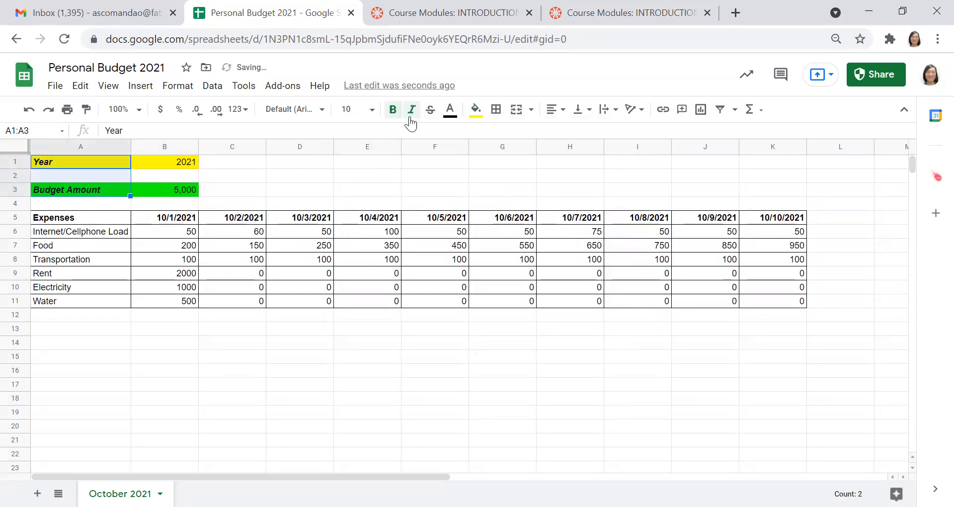
{"action": "left_click", "coordinate": [374, 175]}
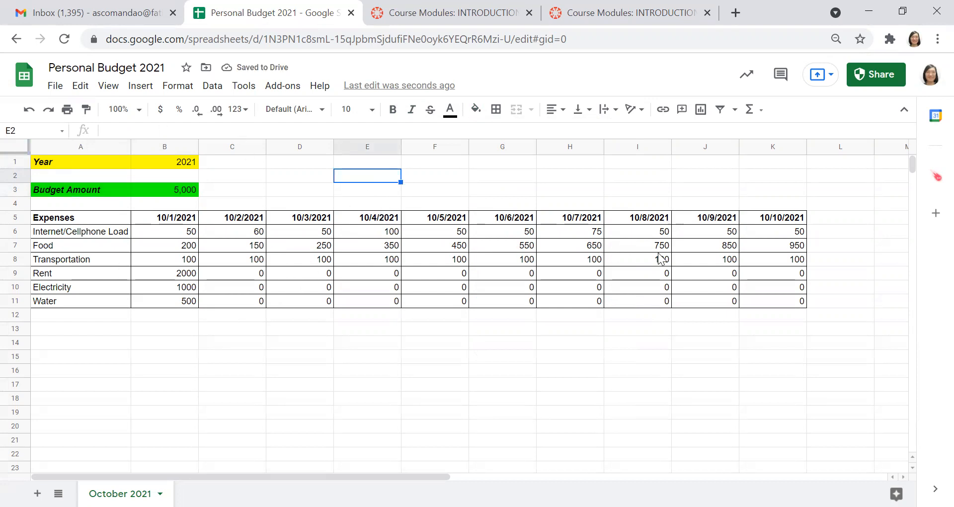
Step: Add the column header Subtotal in cell L5, beside the 10/10/2021 column
{"action": "left_click", "coordinate": [839, 217]}
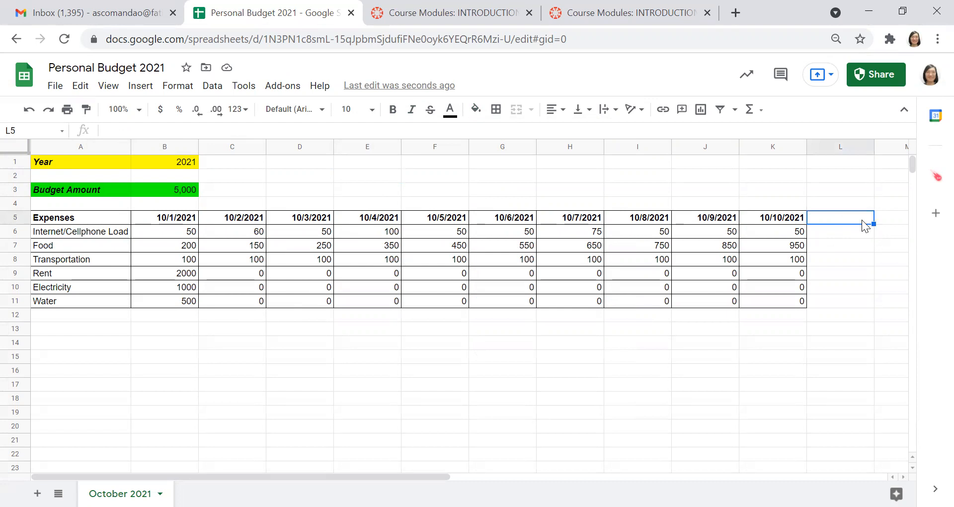
{"action": "type", "text": "Subtotal"}
{"action": "key", "text": "Return"}
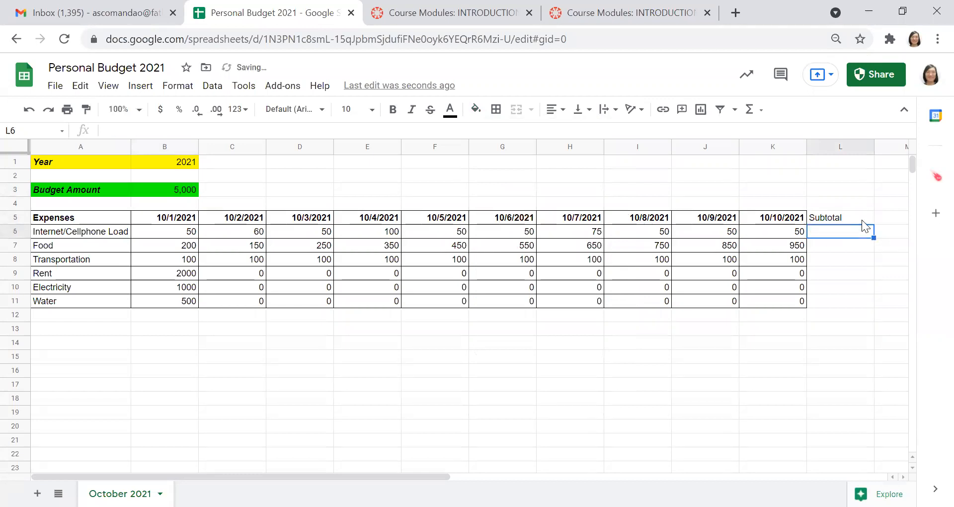
Step: Apply all borders to the range A5:L12 so the table includes the Subtotal column and row 12
{"action": "left_click_drag", "start_coordinate": [849, 216], "coordinate": [859, 311]}
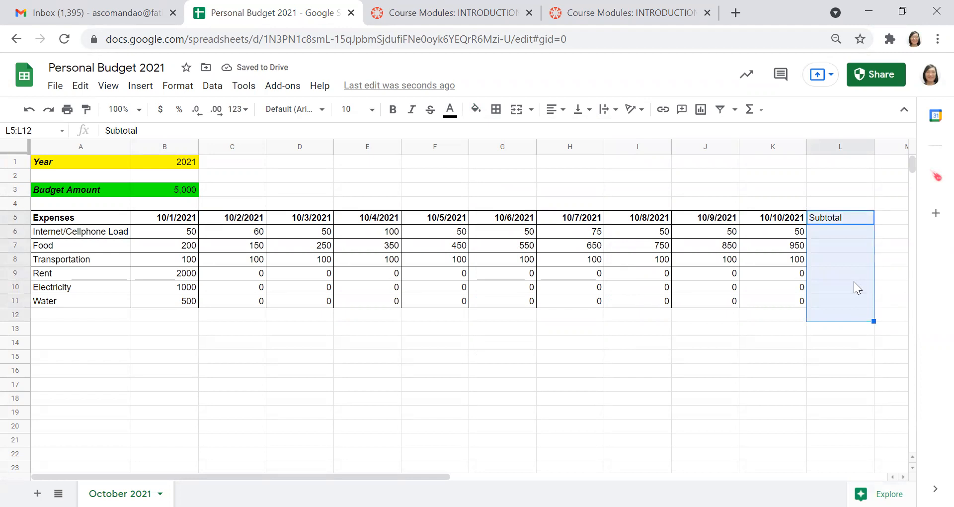
{"action": "left_click", "coordinate": [496, 109]}
{"action": "left_click_drag", "start_coordinate": [55, 315], "coordinate": [842, 216]}
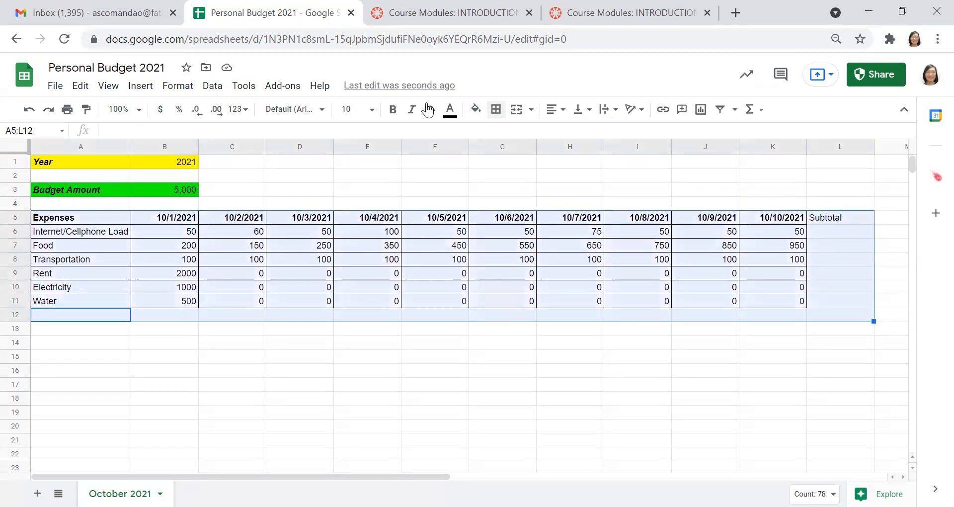
{"action": "left_click", "coordinate": [495, 109]}
{"action": "left_click", "coordinate": [500, 135]}
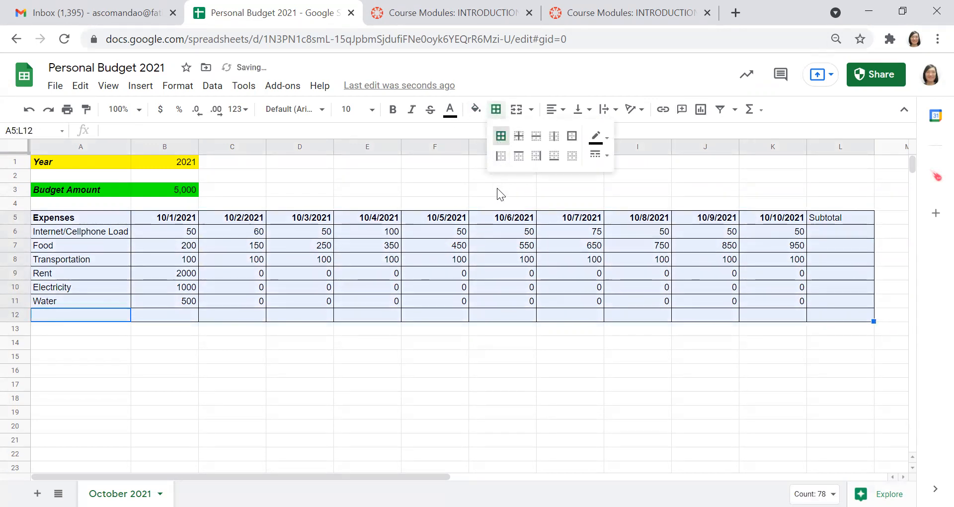
Step: Bold the Subtotal header in L5 and enter the label Grand Total in bold in cell A12
{"action": "left_click", "coordinate": [833, 218]}
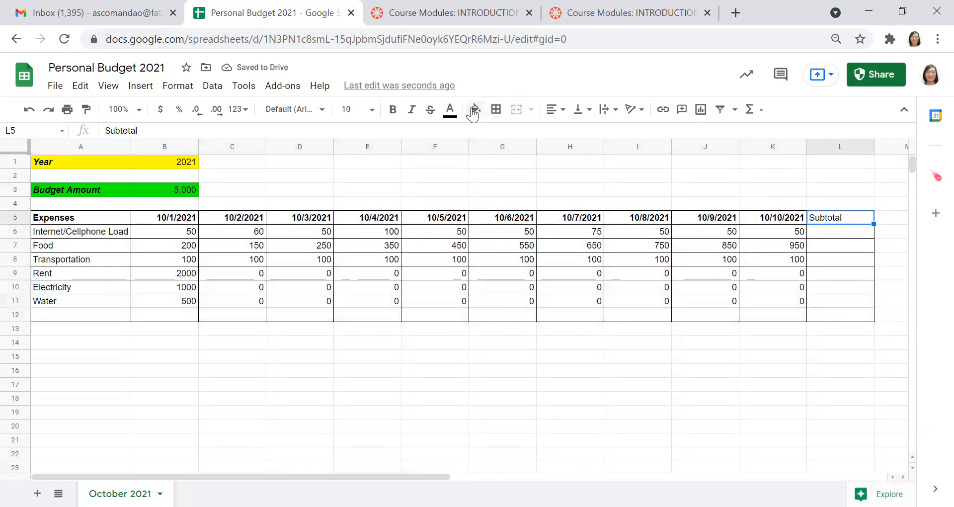
{"action": "left_click", "coordinate": [393, 109]}
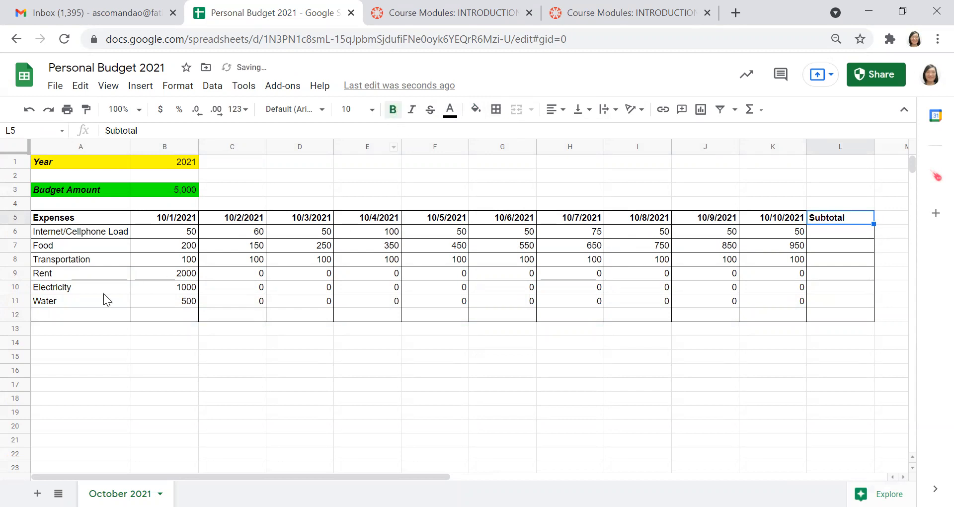
{"action": "left_click", "coordinate": [53, 314]}
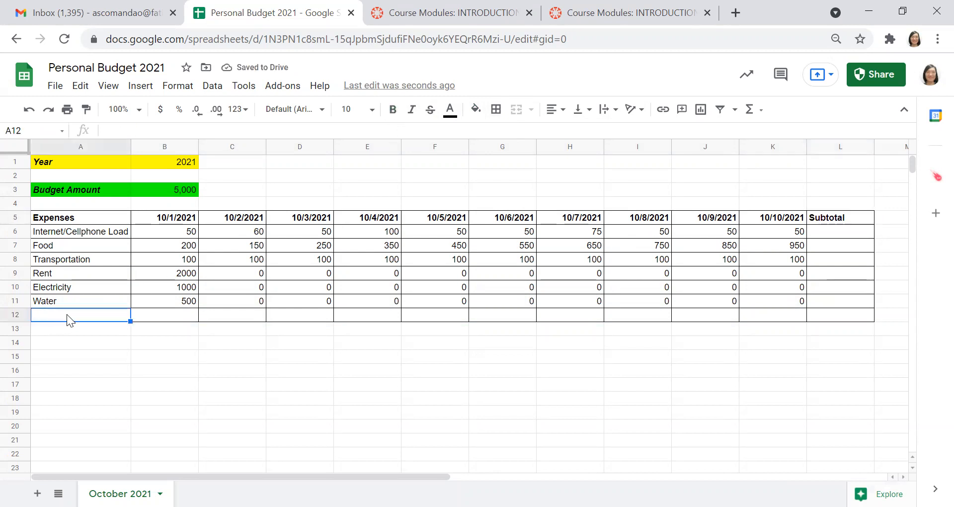
{"action": "type", "text": "Grand"}
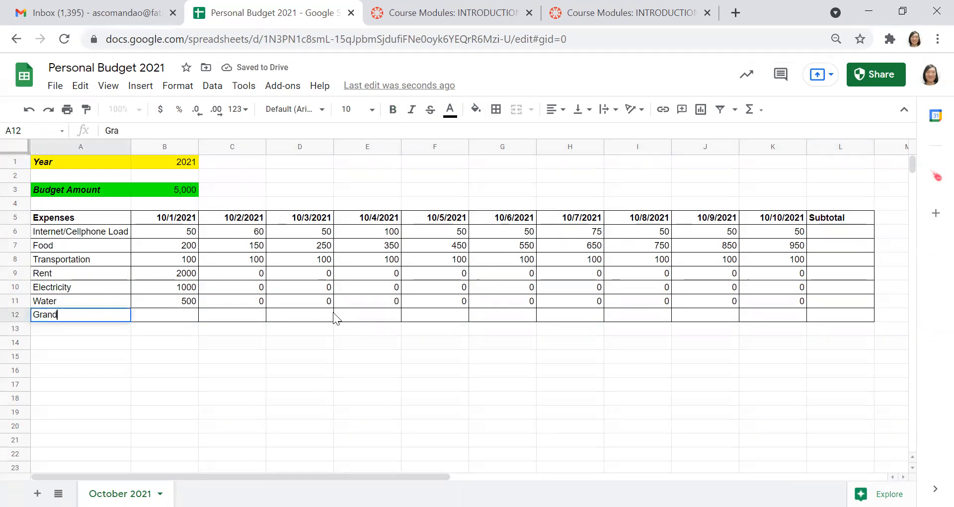
{"action": "type", "text": " Total"}
{"action": "key", "text": "Return"}
{"action": "key", "text": "Up"}
{"action": "key", "text": "ctrl+b"}
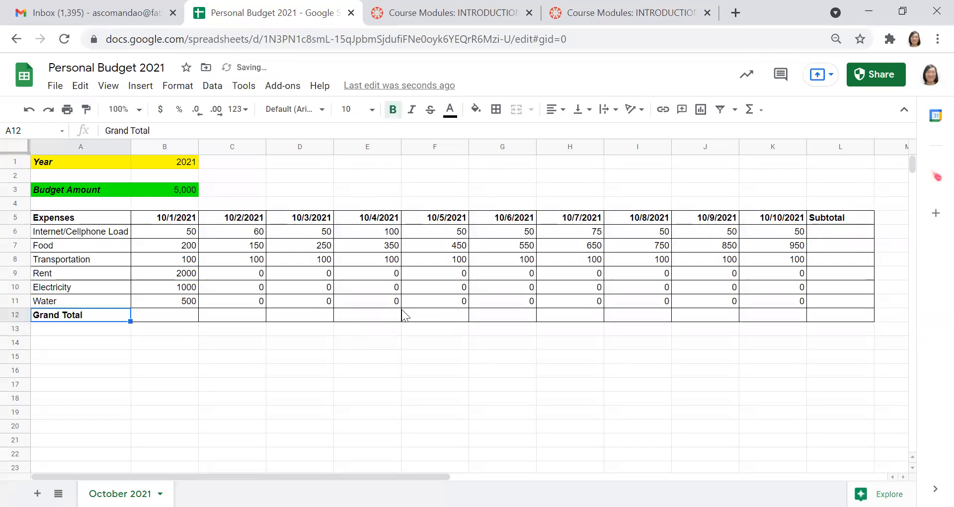
{"action": "left_click", "coordinate": [492, 341]}
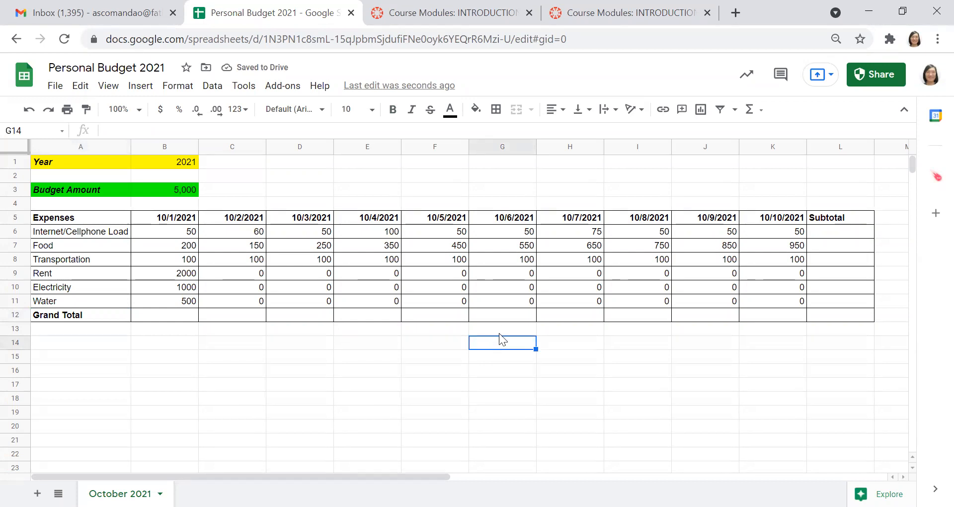
{"action": "left_click", "coordinate": [850, 231]}
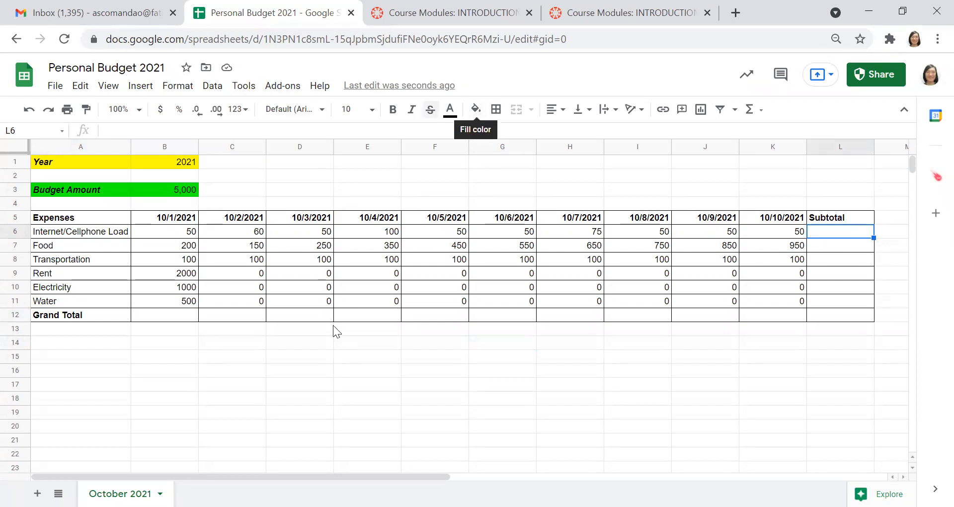
{"action": "left_click_drag", "start_coordinate": [333, 326], "coordinate": [348, 398]}
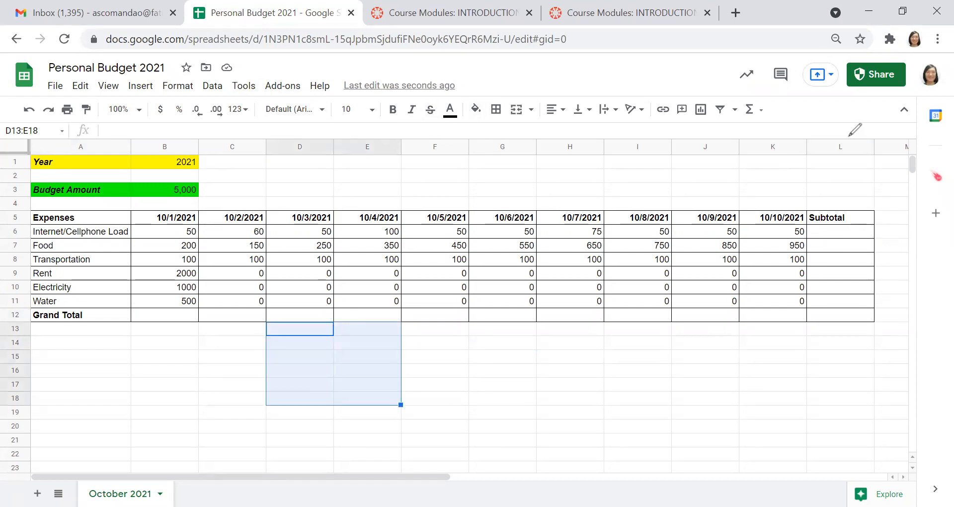
{"action": "left_click_drag", "start_coordinate": [852, 128], "coordinate": [856, 131]}
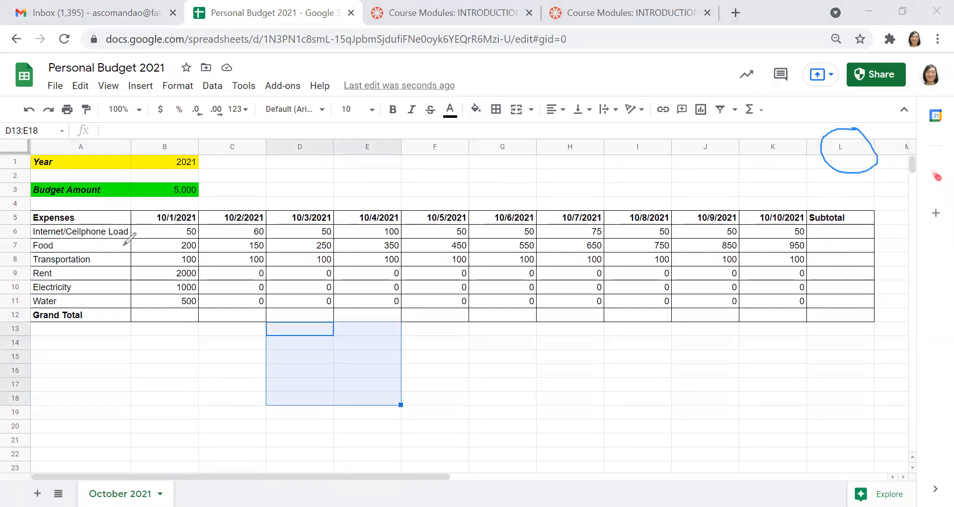
{"action": "mouse_move", "coordinate": [34, 218]}
{"action": "left_mouse_down"}
{"action": "mouse_move", "coordinate": [15, 224]}
{"action": "mouse_move", "coordinate": [22, 228]}
{"action": "left_mouse_up"}
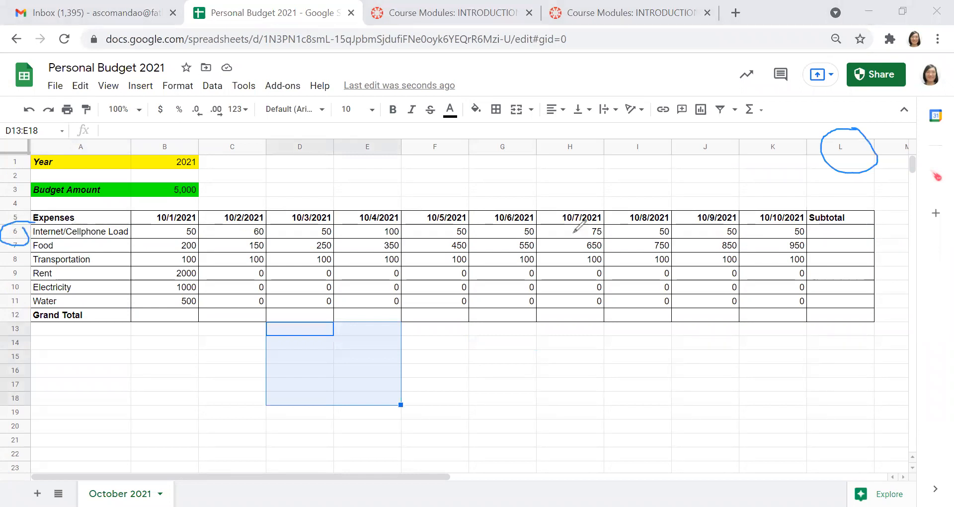
{"action": "mouse_move", "coordinate": [859, 222]}
{"action": "left_mouse_down"}
{"action": "mouse_move", "coordinate": [828, 237]}
{"action": "mouse_move", "coordinate": [883, 222]}
{"action": "left_mouse_up"}
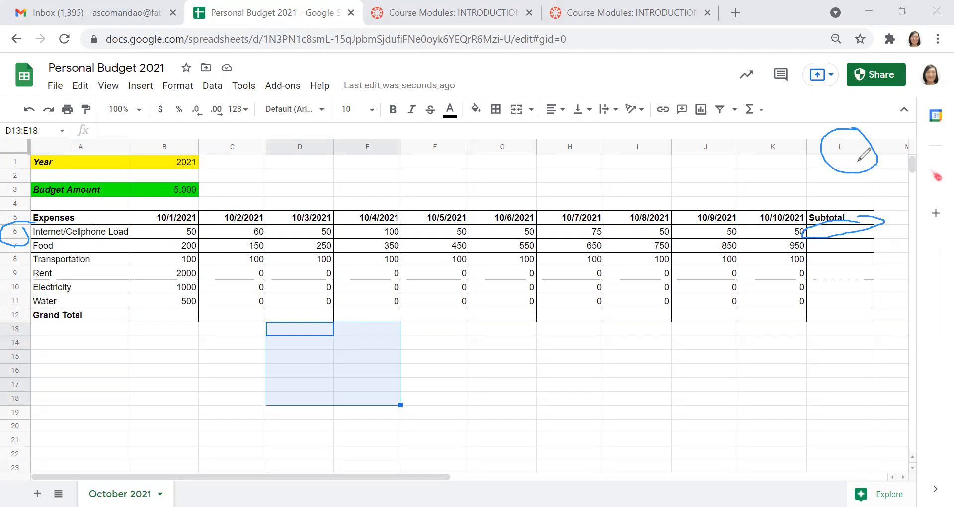
{"action": "left_click", "coordinate": [637, 108]}
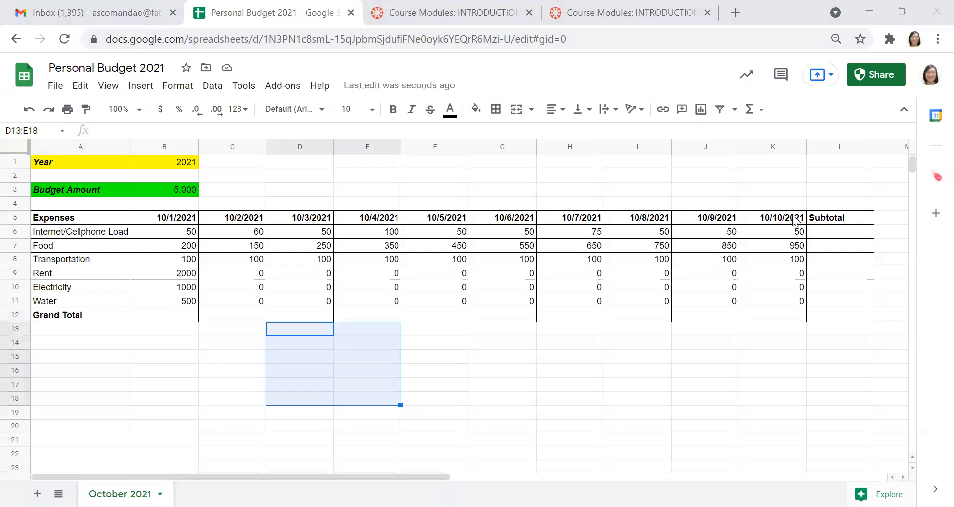
{"action": "left_click", "coordinate": [826, 233]}
{"action": "type", "text": "'L6"}
{"action": "key", "text": "Return"}
{"action": "left_click", "coordinate": [833, 232]}
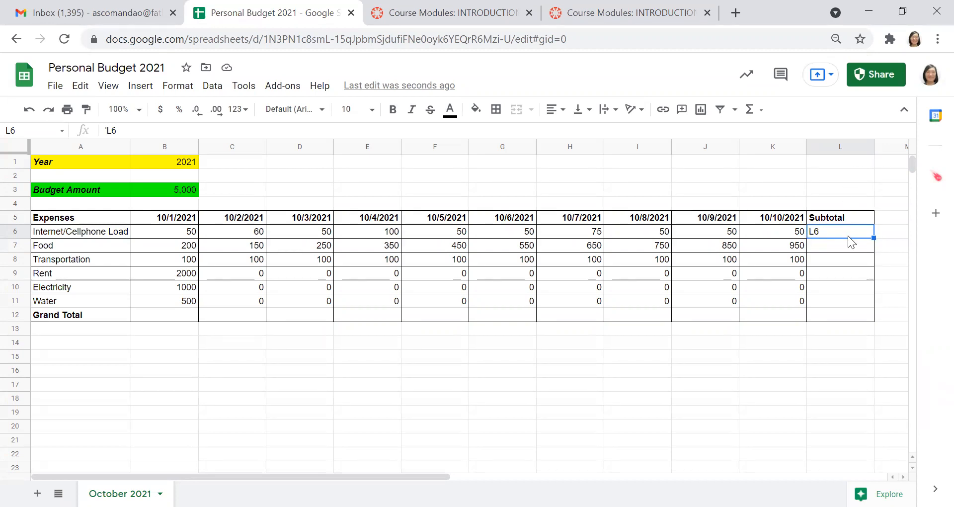
{"action": "key", "text": "Delete"}
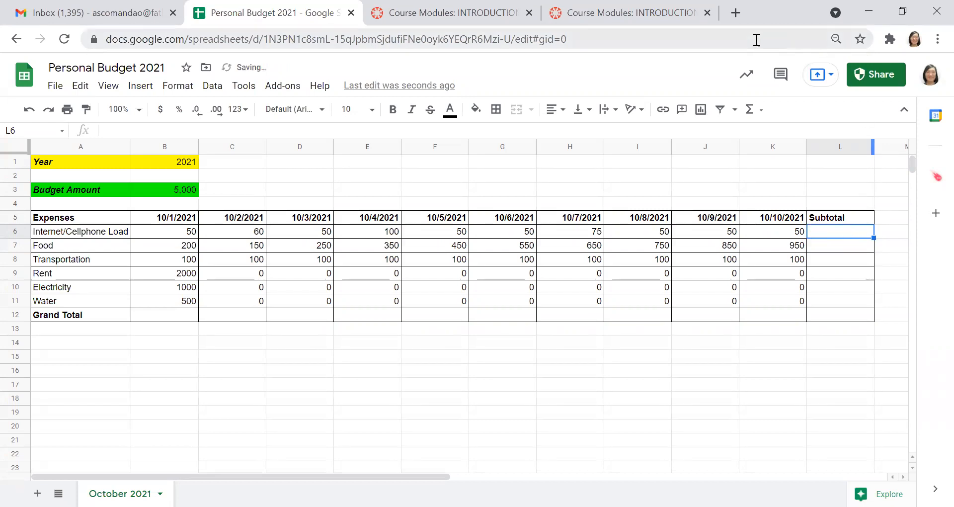
Step: Enter =SUM(B6:K6) in L6 as the Internet/Cellphone Load subtotal and accept the suggested autofill for L7:L12
{"action": "left_click", "coordinate": [759, 111]}
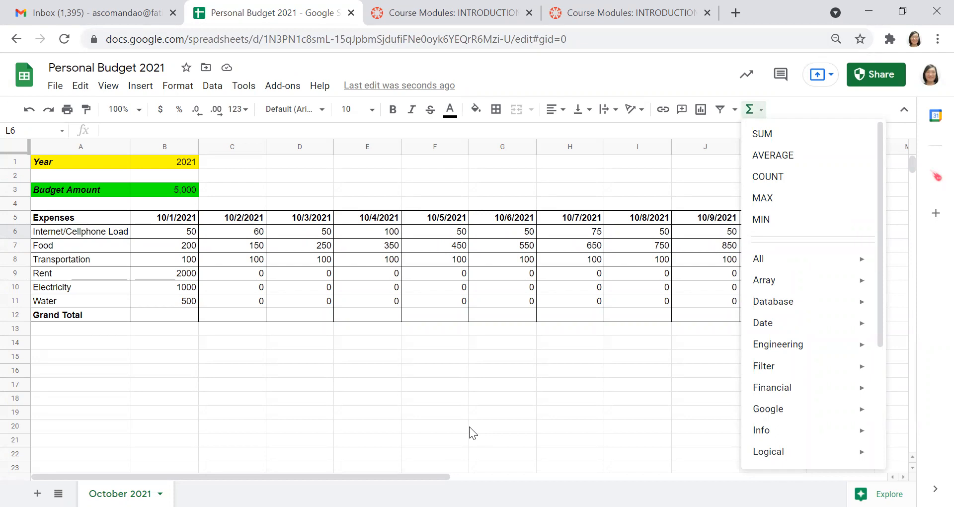
{"action": "left_click", "coordinate": [760, 114]}
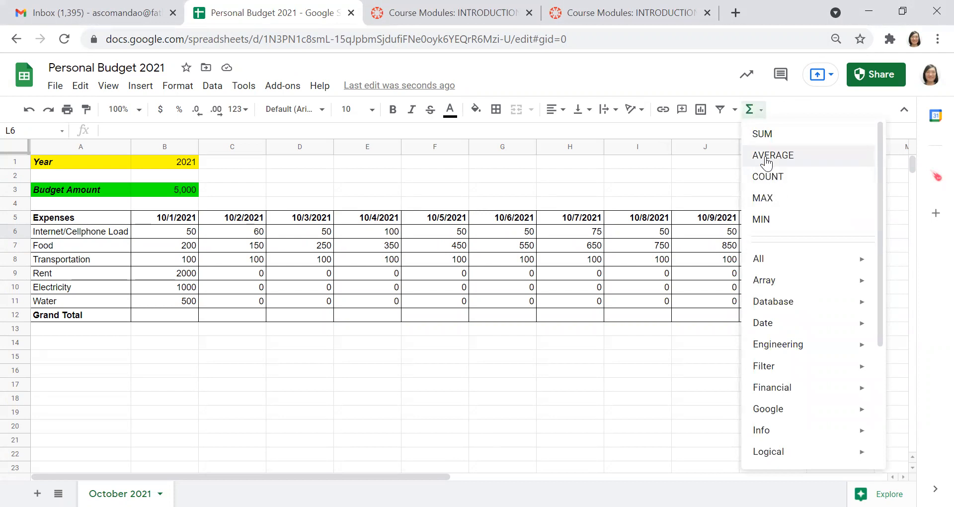
{"action": "left_click", "coordinate": [765, 135]}
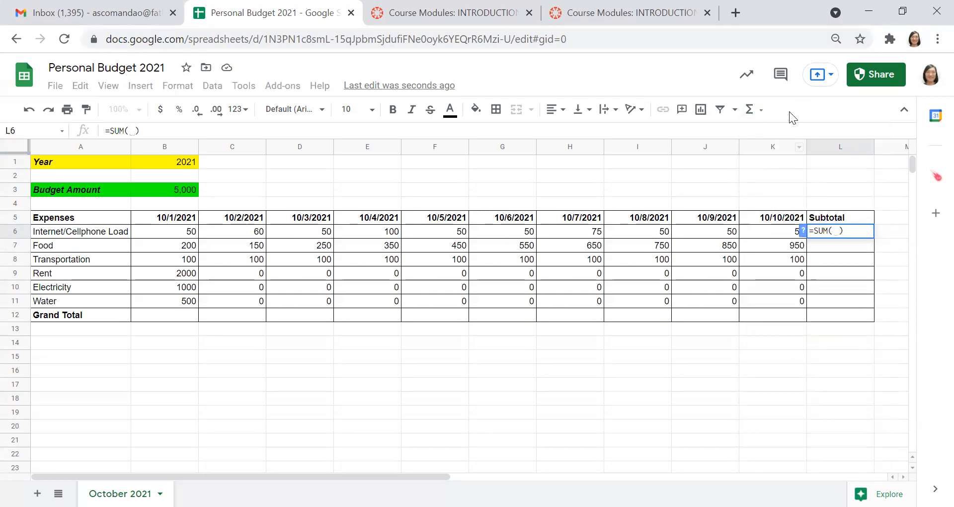
{"action": "left_click_drag", "start_coordinate": [174, 230], "coordinate": [775, 236]}
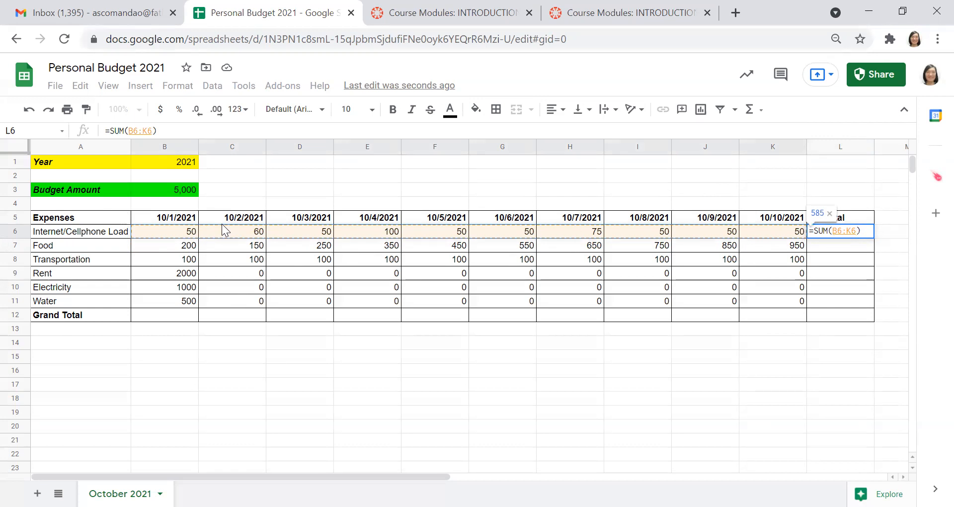
{"action": "key", "text": "Return"}
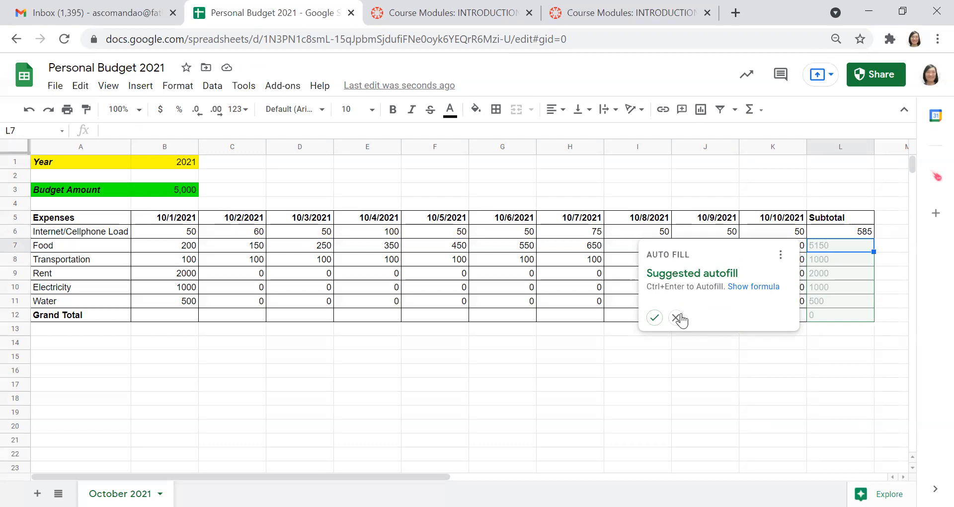
{"action": "left_click", "coordinate": [654, 318]}
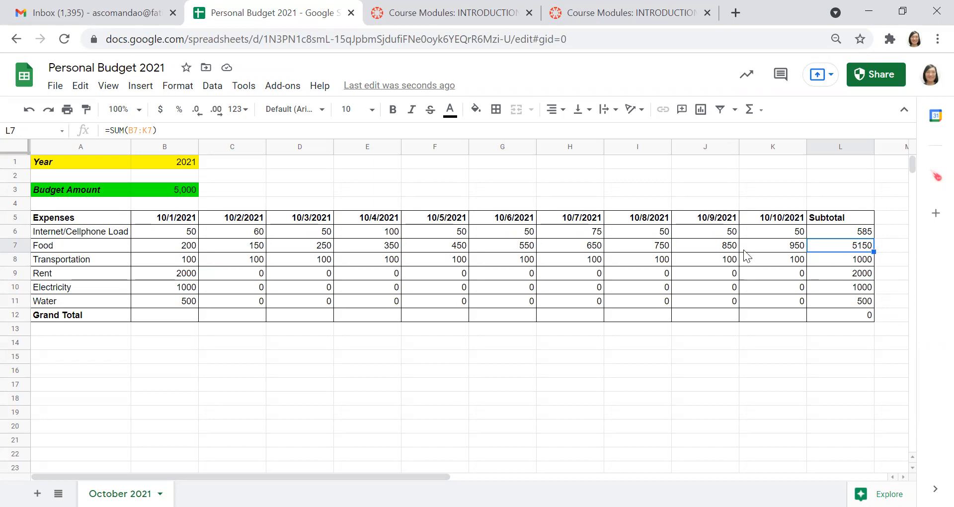
{"action": "left_click", "coordinate": [778, 302]}
{"action": "left_click", "coordinate": [863, 232]}
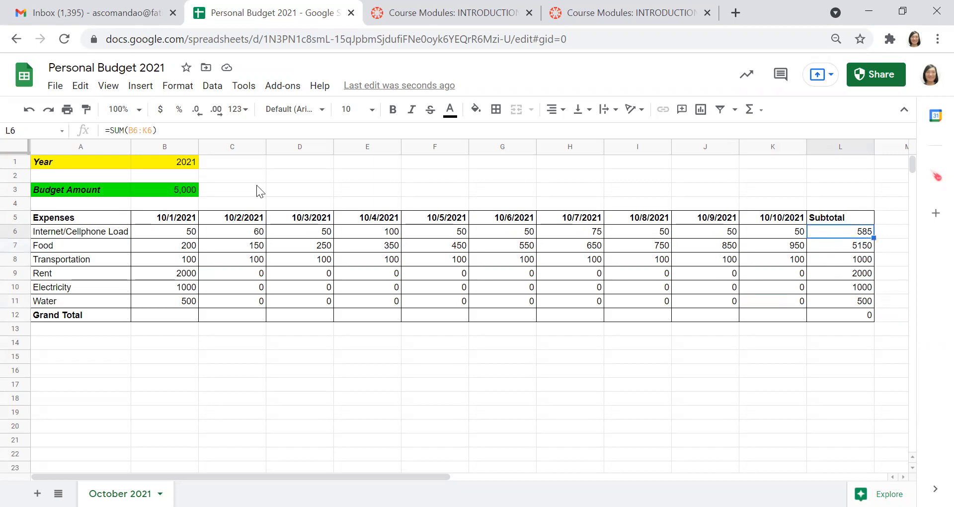
{"action": "left_click", "coordinate": [69, 245]}
{"action": "left_click", "coordinate": [67, 259]}
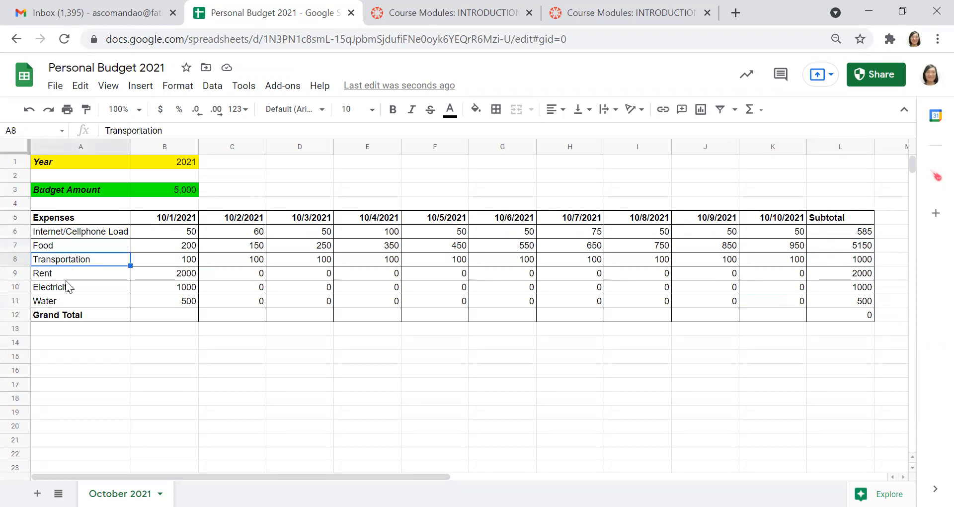
Step: Clear the autofilled SUM formula from cell L12 in the Grand Total row
{"action": "left_click", "coordinate": [856, 314]}
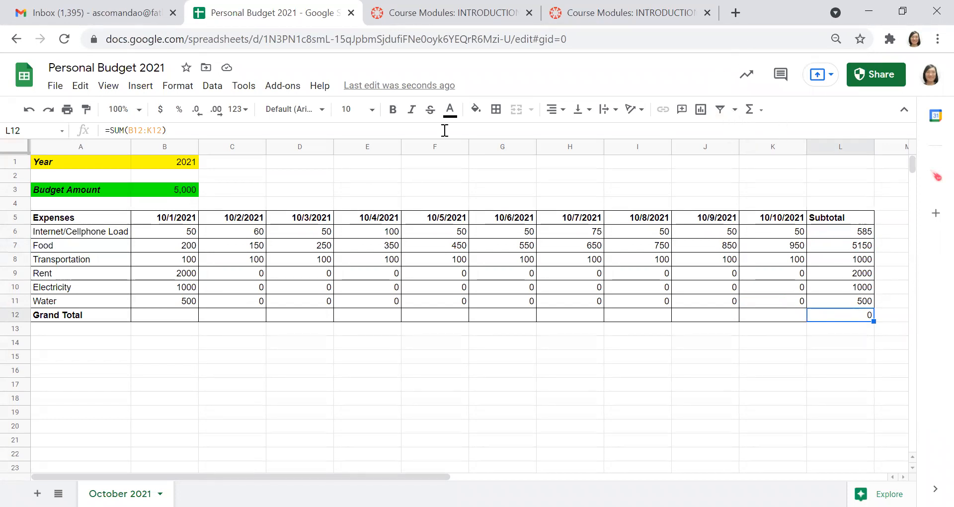
{"action": "left_click_drag", "start_coordinate": [221, 130], "coordinate": [3, 137]}
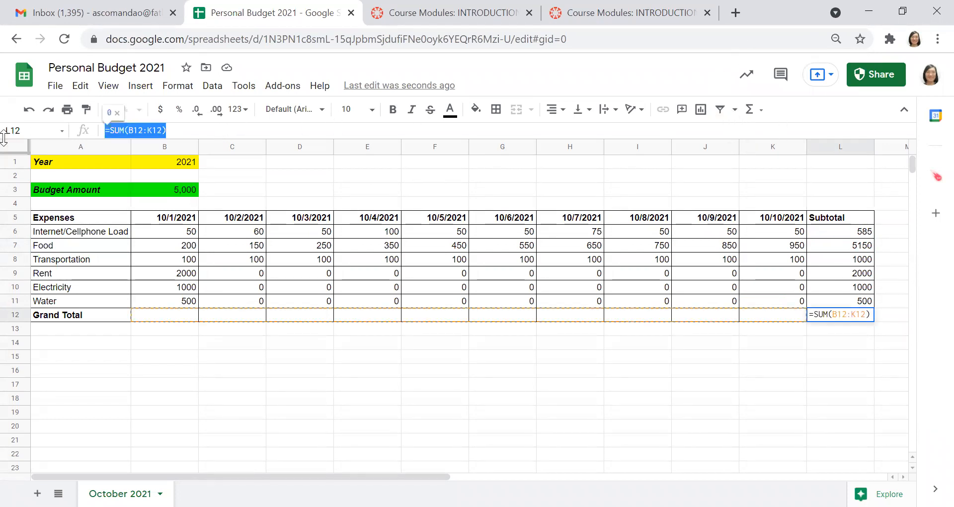
{"action": "key", "text": "BackSpace"}
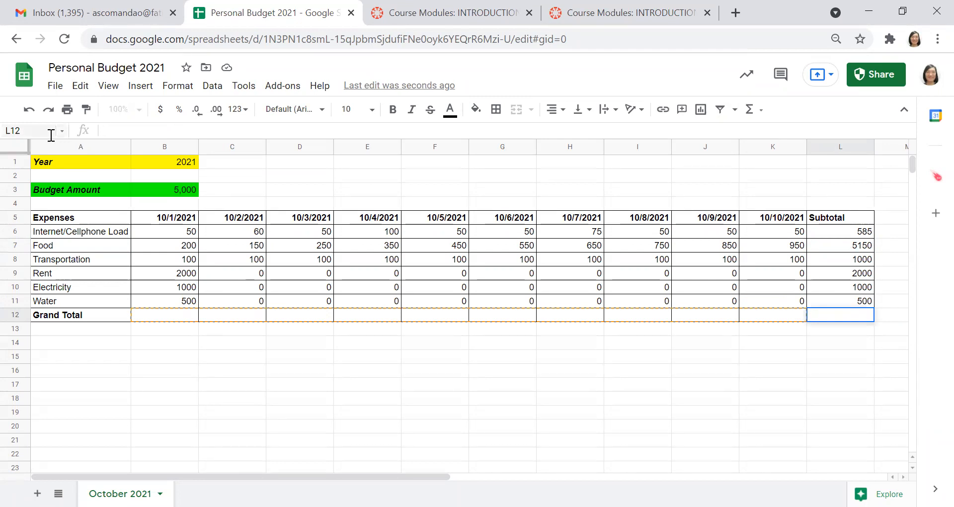
{"action": "left_click", "coordinate": [570, 384]}
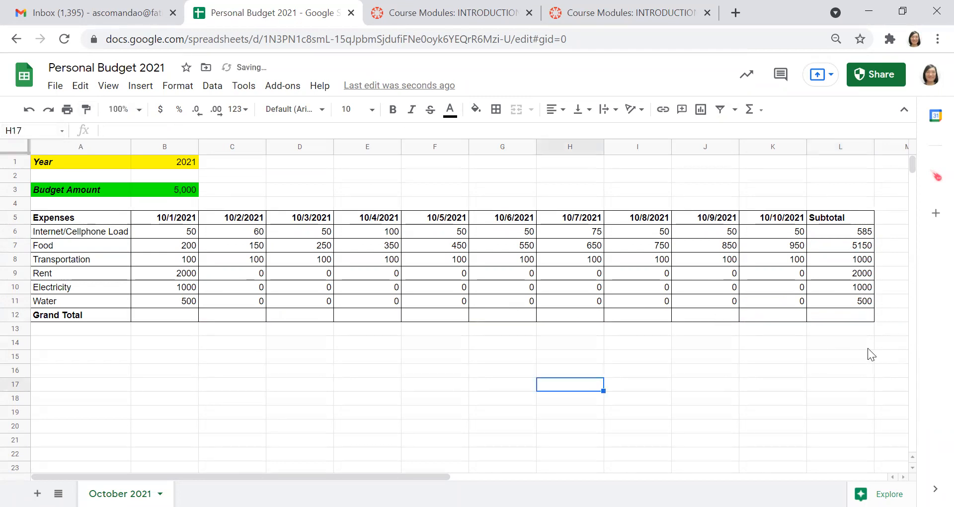
Step: Enter the formula =SUM(L6:L11) in cell L12 to add up all the expense subtotals
{"action": "left_click", "coordinate": [848, 320]}
{"action": "left_click", "coordinate": [216, 133]}
{"action": "type", "text": "="}
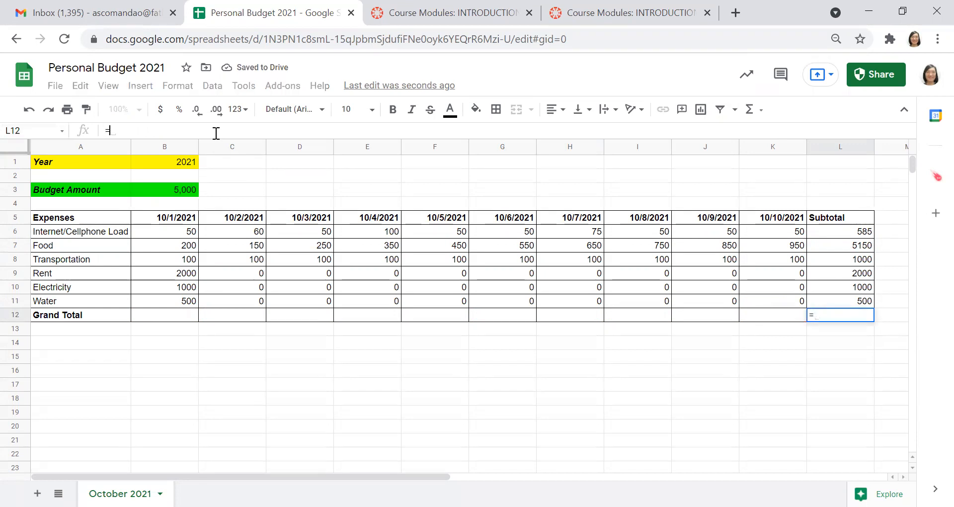
{"action": "type", "text": "SUM"}
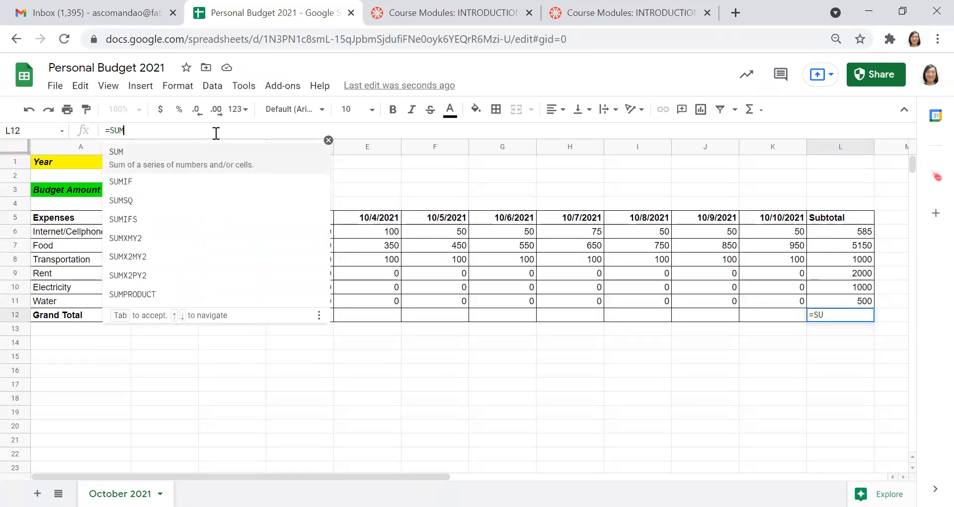
{"action": "type", "text": "("}
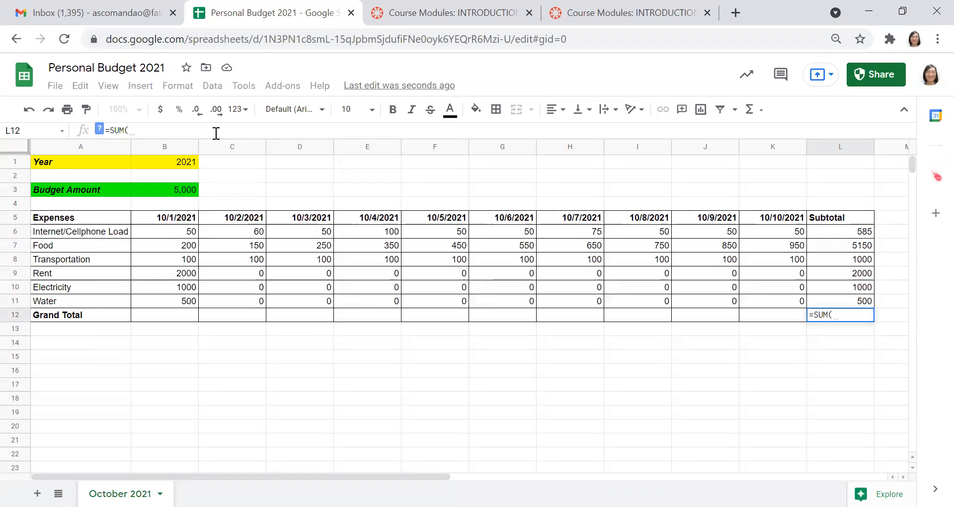
{"action": "left_click_drag", "start_coordinate": [864, 235], "coordinate": [864, 298]}
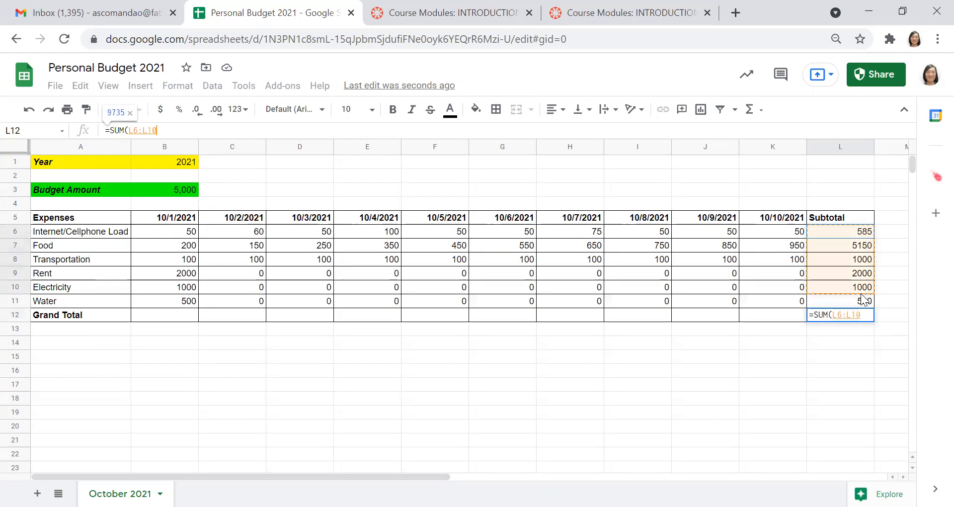
{"action": "left_click_drag", "start_coordinate": [864, 300], "coordinate": [868, 305]}
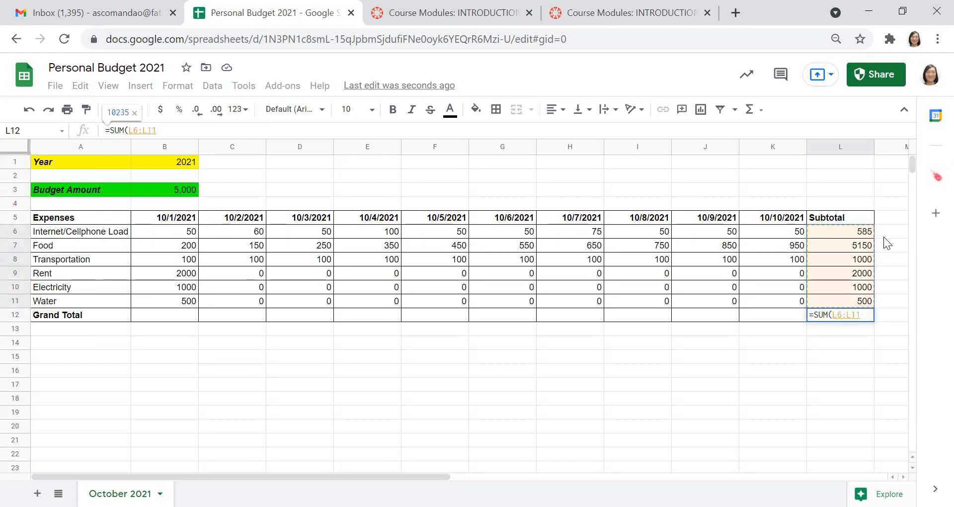
{"action": "type", "text": ")"}
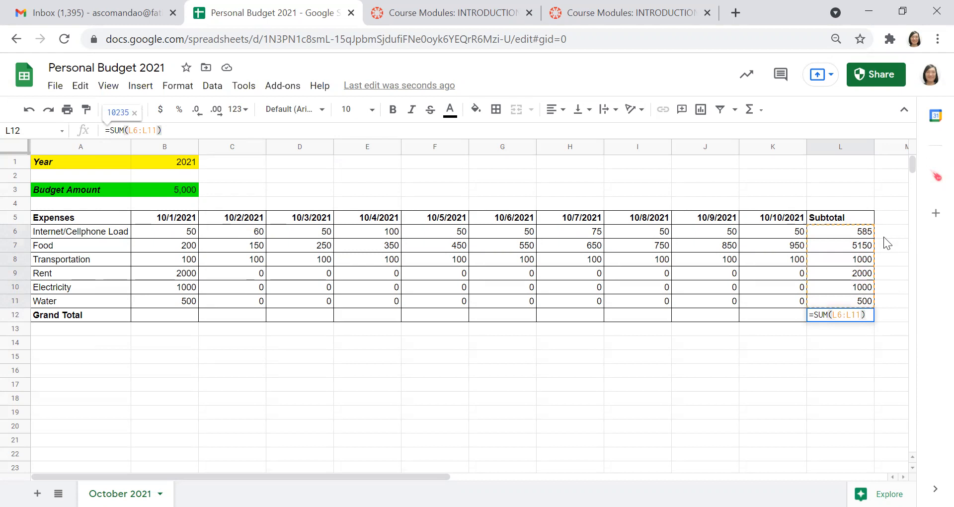
{"action": "key", "text": "Return"}
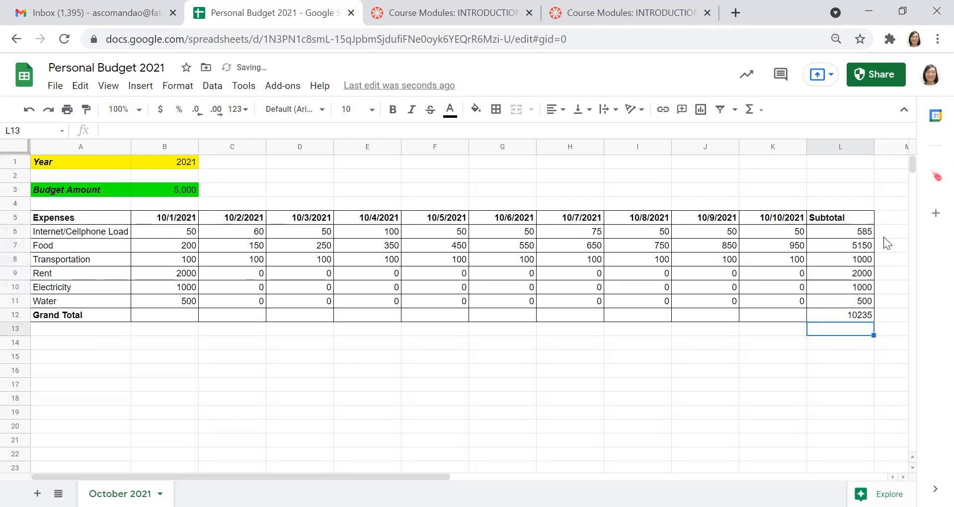
{"action": "left_click", "coordinate": [867, 314]}
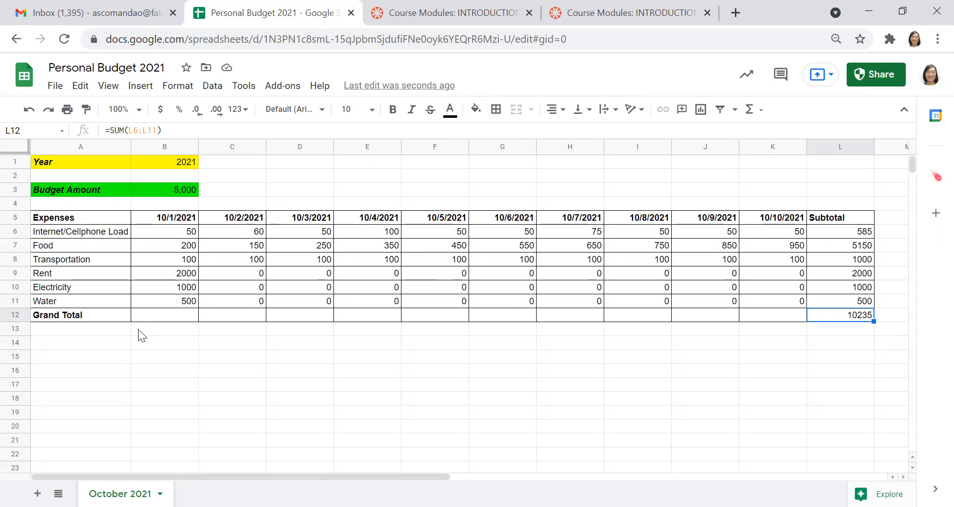
Step: Merge A12:K12 horizontally and center the Grand Total label in the merged cell
{"action": "left_click", "coordinate": [96, 314]}
{"action": "left_click_drag", "start_coordinate": [110, 318], "coordinate": [784, 314]}
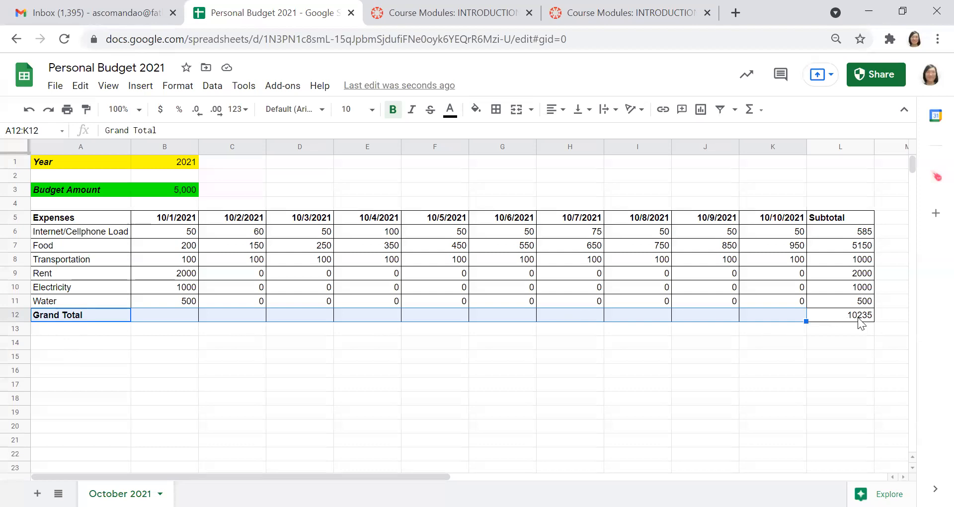
{"action": "left_click", "coordinate": [181, 88]}
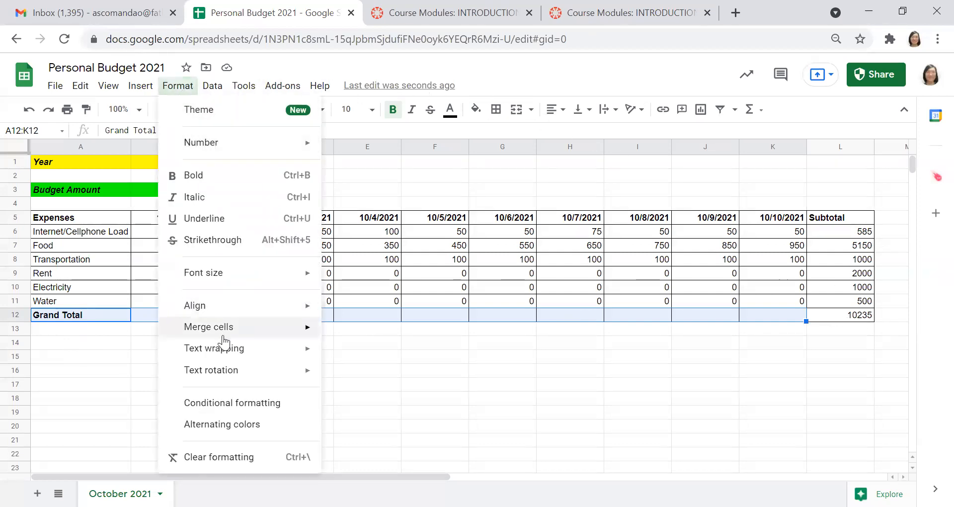
{"action": "mouse_move", "coordinate": [236, 339]}
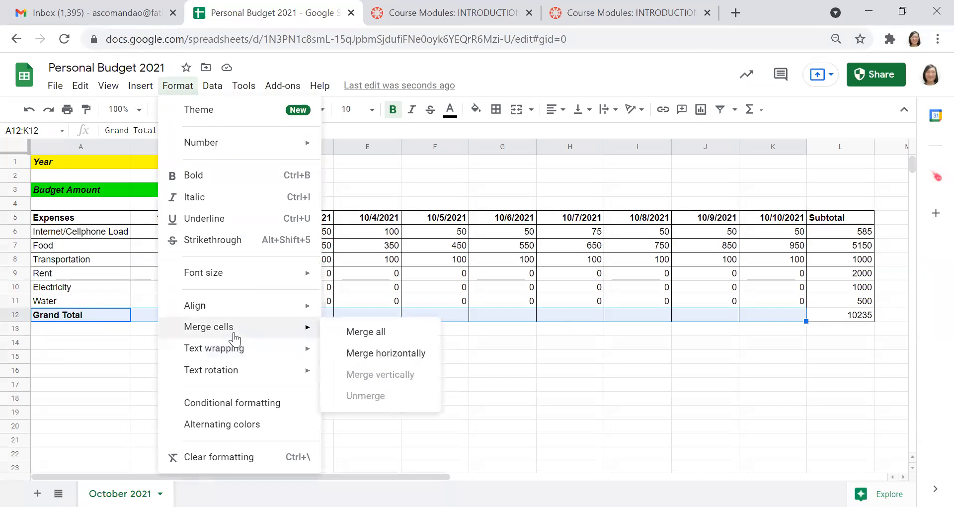
{"action": "left_click", "coordinate": [393, 353]}
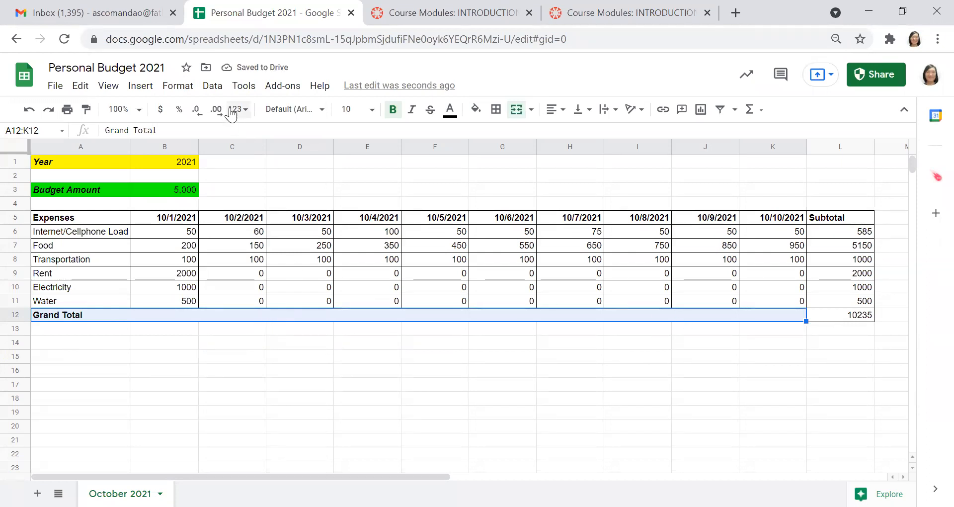
{"action": "left_click", "coordinate": [563, 110]}
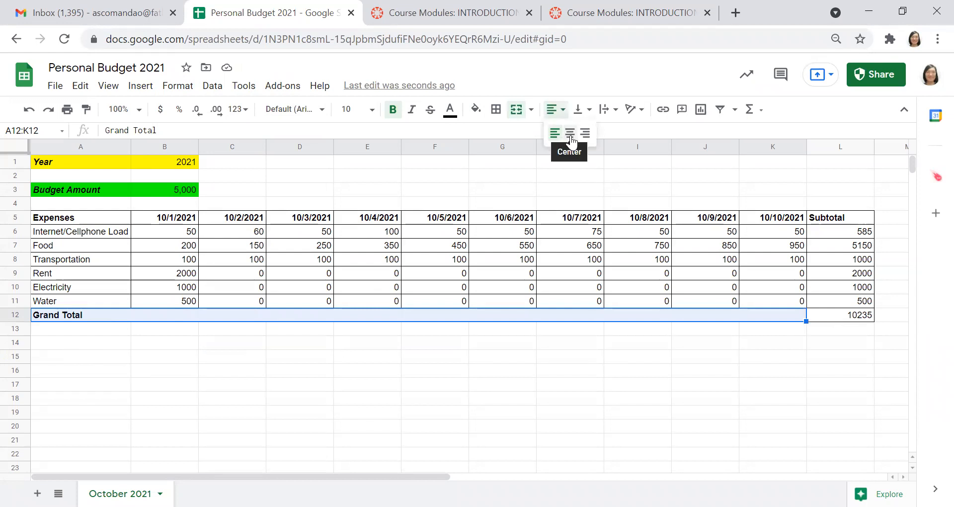
{"action": "left_click", "coordinate": [571, 134]}
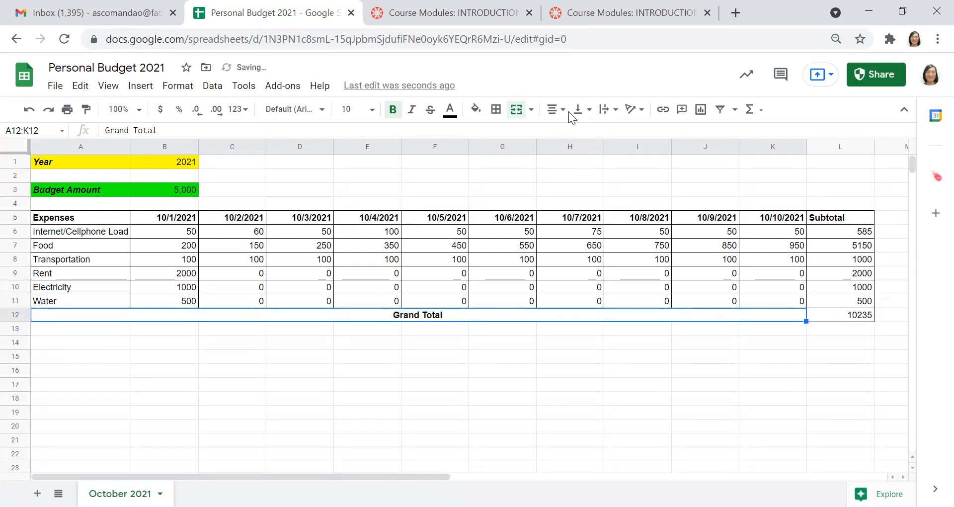
Step: Try right alignment on the merged Grand Total label and return it to center alignment
{"action": "left_click", "coordinate": [564, 110]}
{"action": "left_click", "coordinate": [584, 133]}
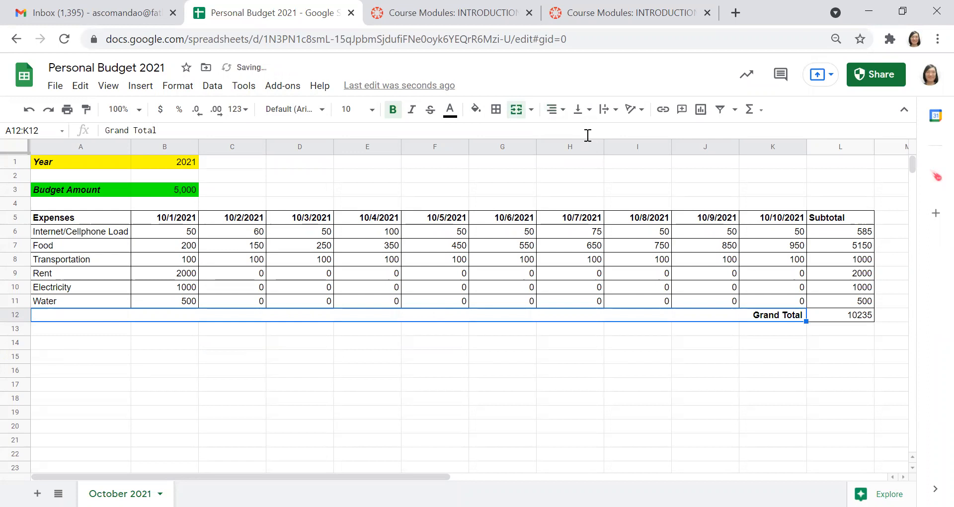
{"action": "left_click", "coordinate": [555, 110]}
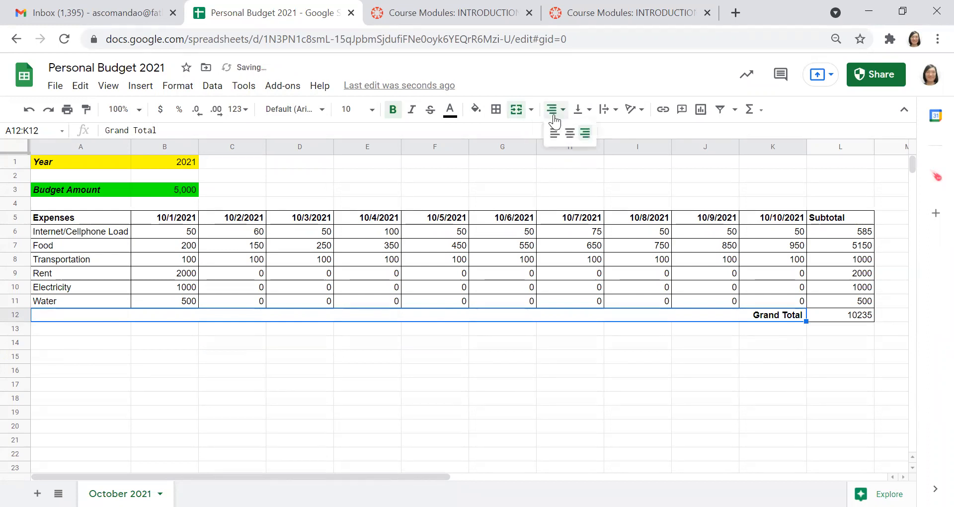
{"action": "left_click", "coordinate": [570, 134]}
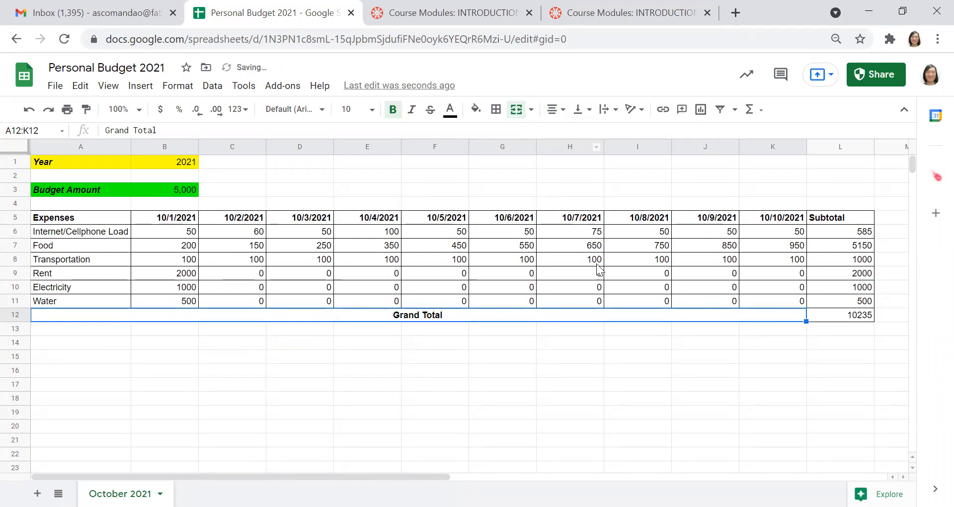
{"action": "left_click", "coordinate": [568, 368]}
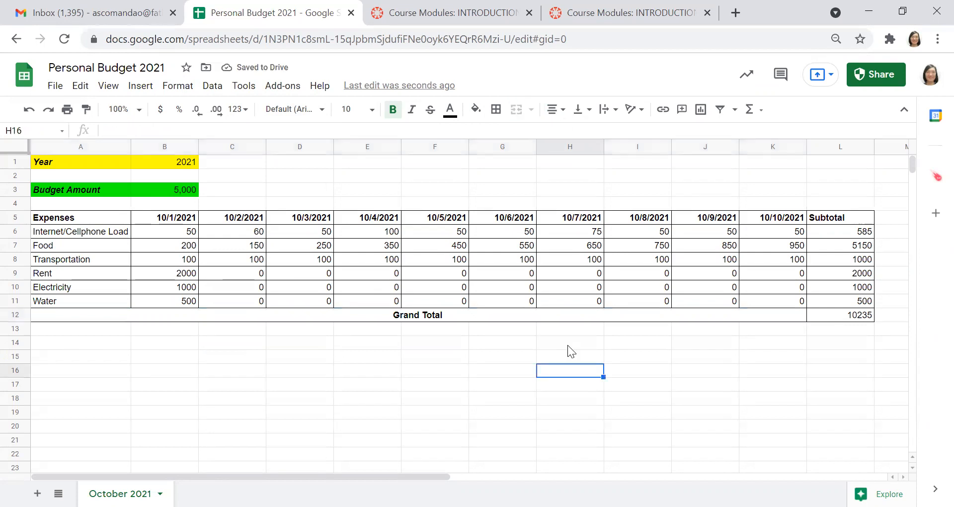
Step: Fill the Grand Total amount cell L12 with orange
{"action": "left_click", "coordinate": [862, 317]}
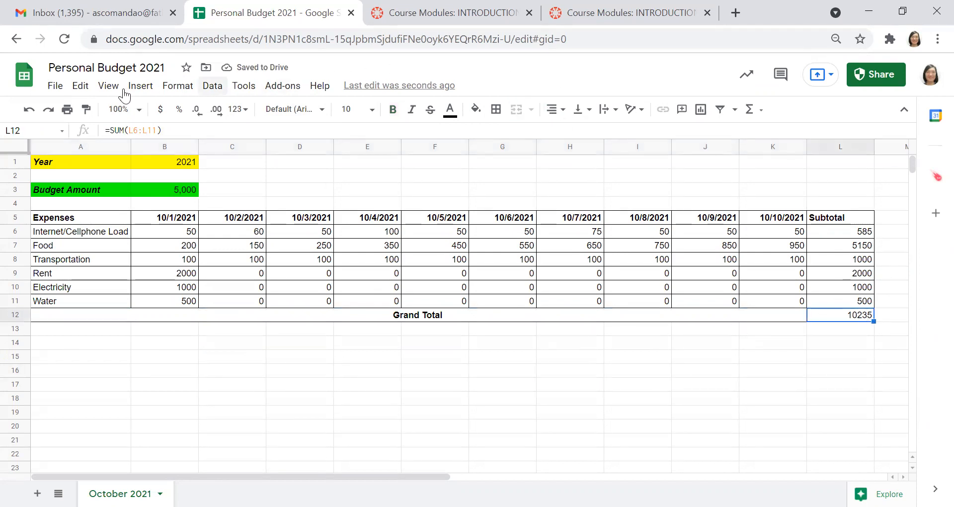
{"action": "left_click", "coordinate": [475, 109]}
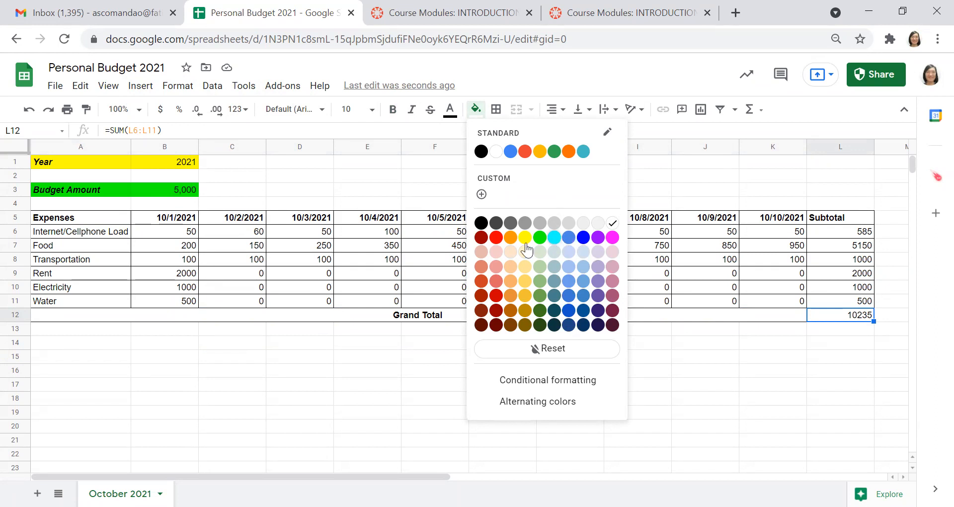
{"action": "left_click", "coordinate": [510, 237]}
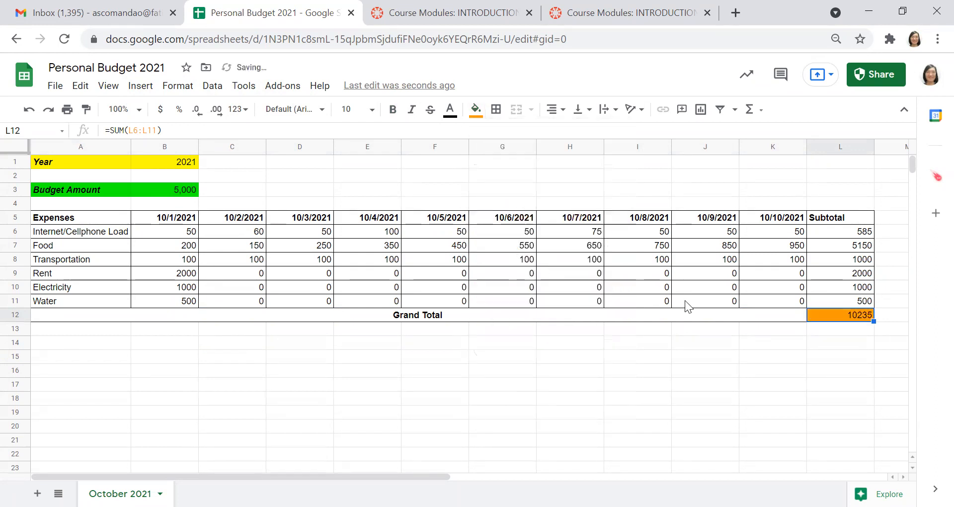
Step: Try a dark yellow fill on the empty cell I14, undo and redo it once, and undo it again
{"action": "left_click", "coordinate": [669, 345]}
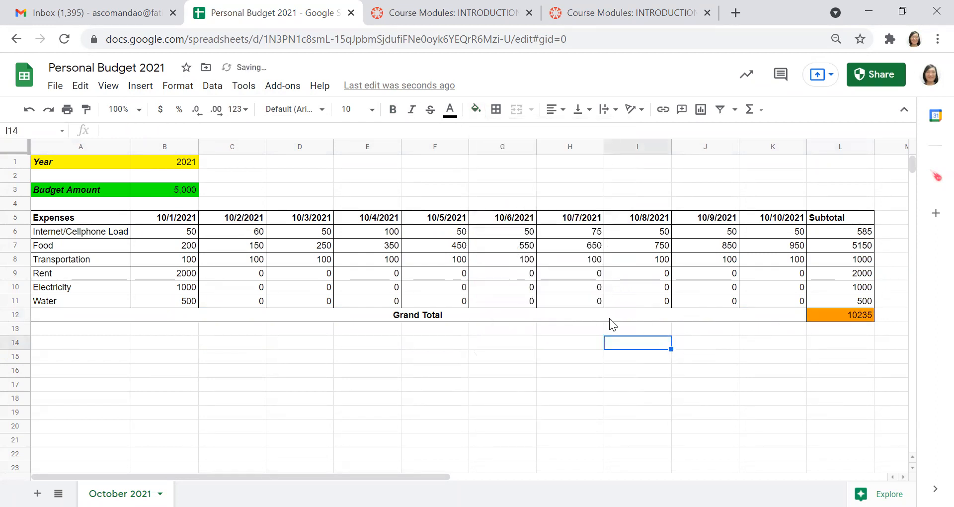
{"action": "left_click", "coordinate": [475, 108]}
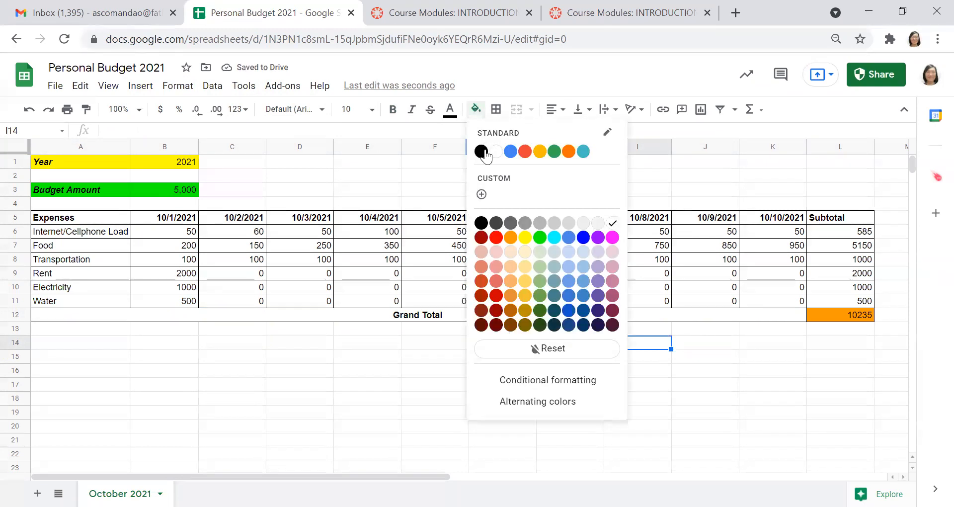
{"action": "left_click", "coordinate": [524, 295]}
{"action": "key", "text": "ctrl+z"}
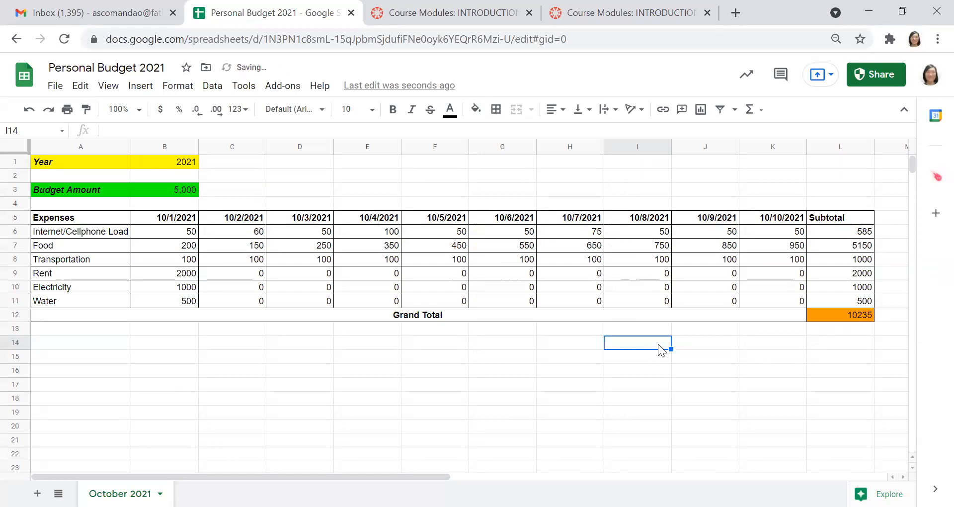
{"action": "key", "text": "ctrl+y"}
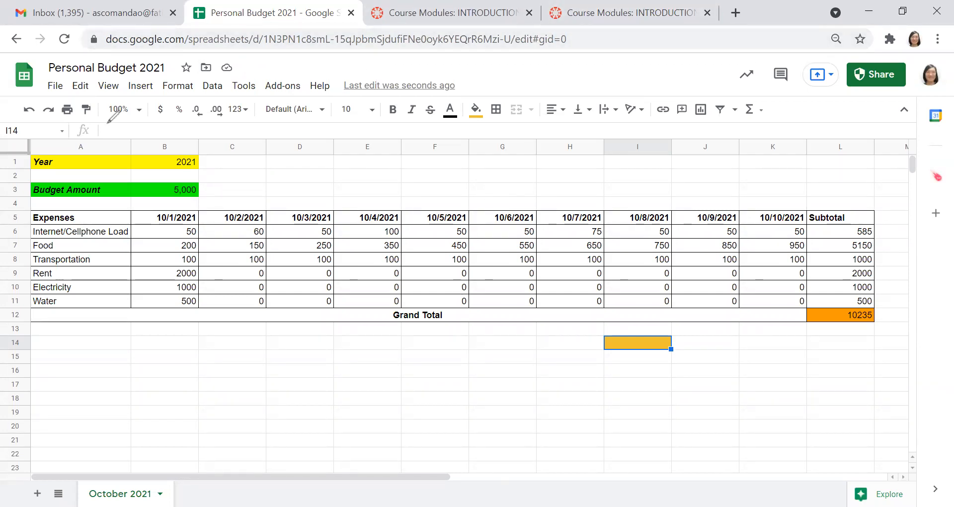
{"action": "left_click_drag", "start_coordinate": [33, 98], "coordinate": [35, 103]}
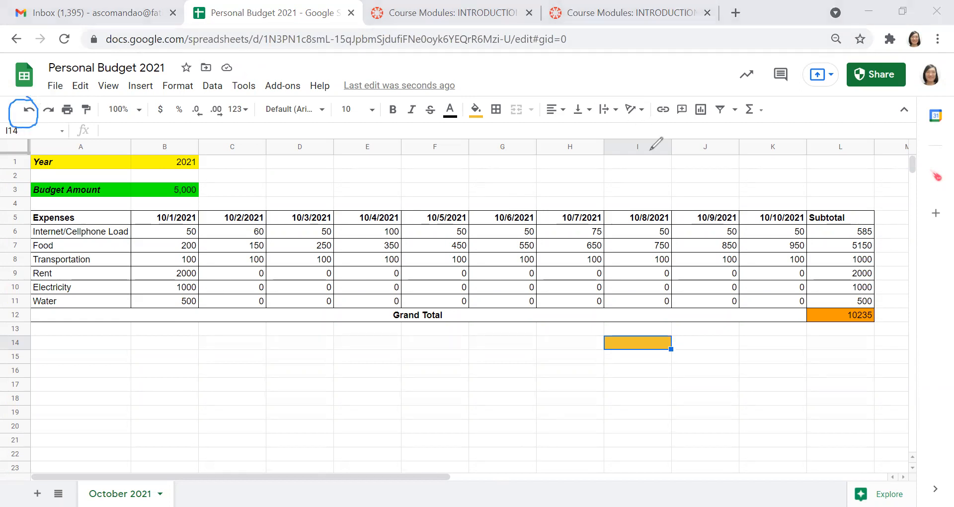
{"action": "left_click", "coordinate": [29, 109]}
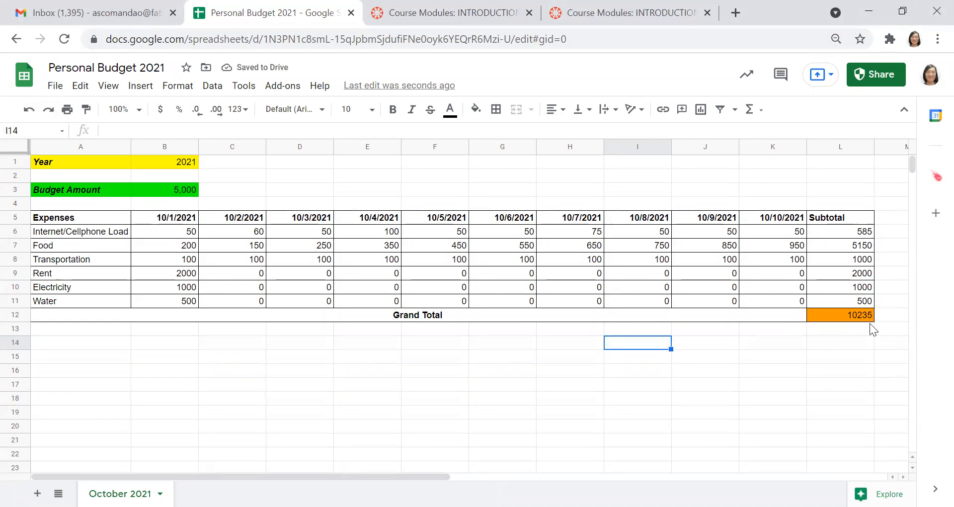
Step: Give the Grand Total amount in L12 a light orange fill and make its text bold and italic
{"action": "left_click", "coordinate": [846, 318]}
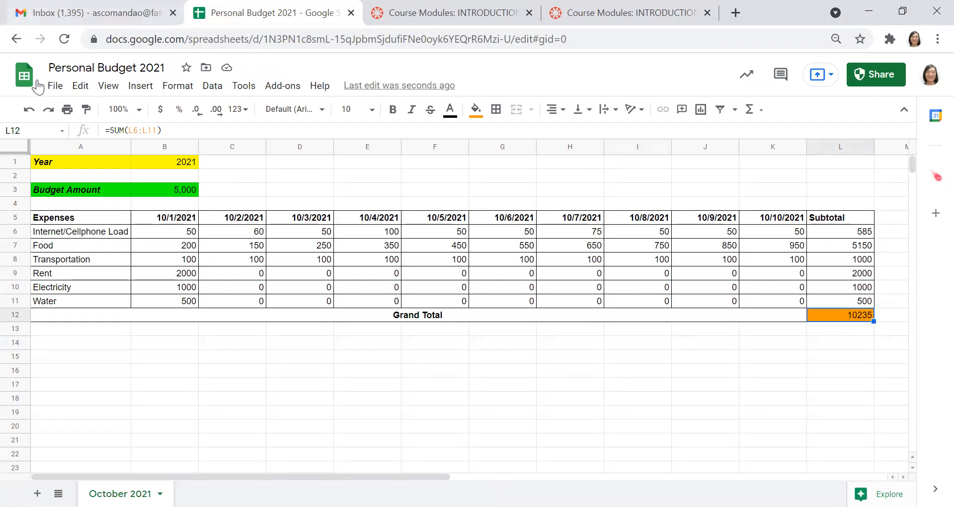
{"action": "left_click", "coordinate": [475, 110]}
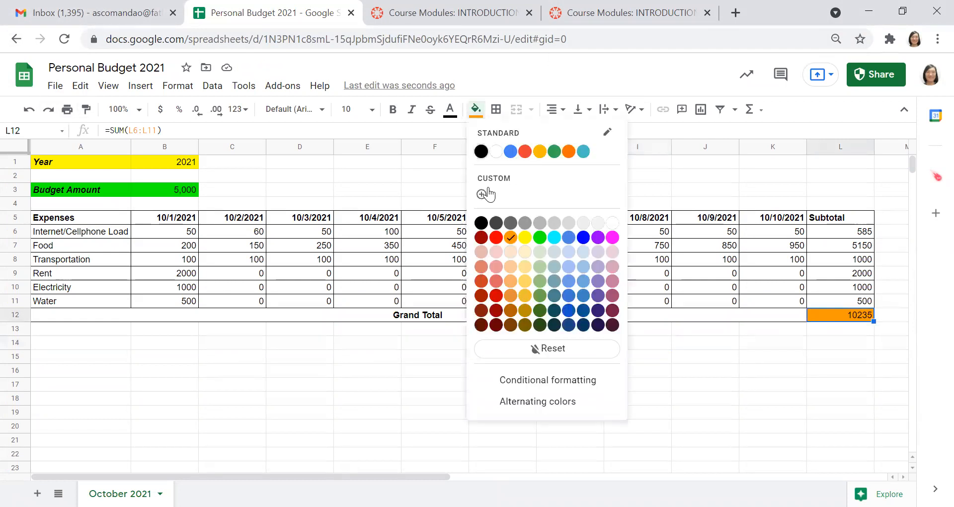
{"action": "left_click", "coordinate": [511, 281]}
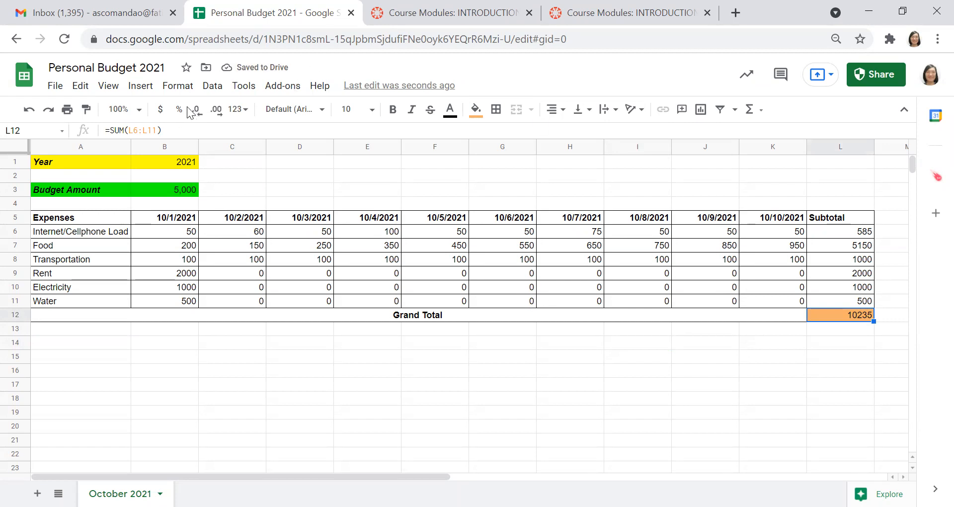
{"action": "left_click", "coordinate": [392, 109]}
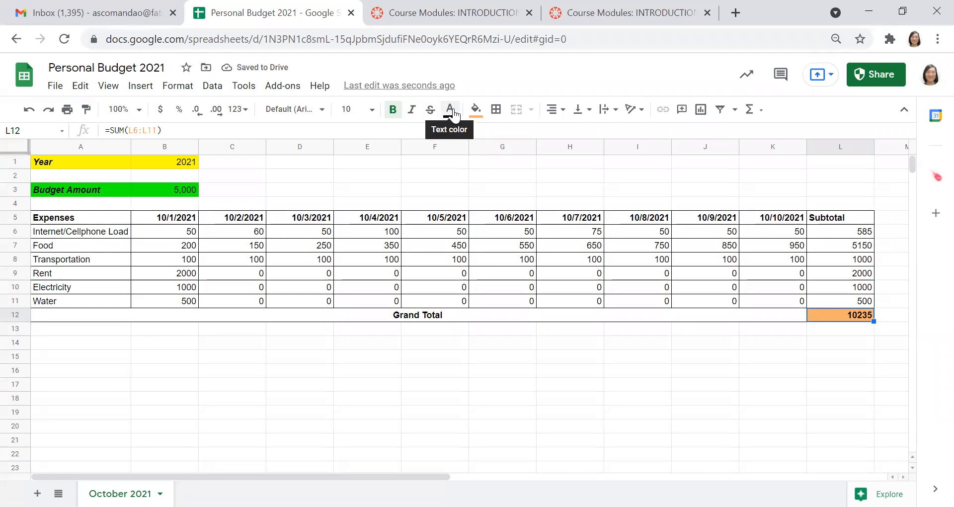
{"action": "left_click", "coordinate": [412, 109]}
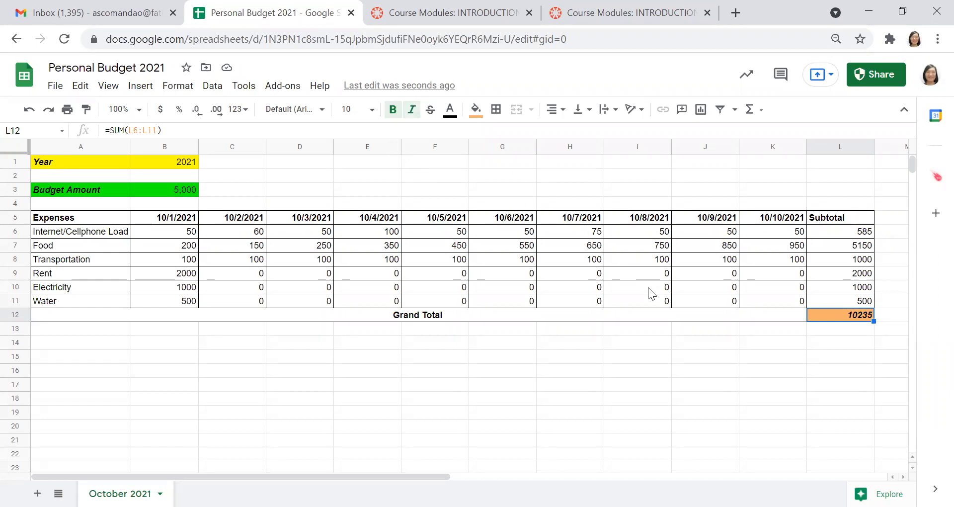
{"action": "left_click", "coordinate": [460, 356]}
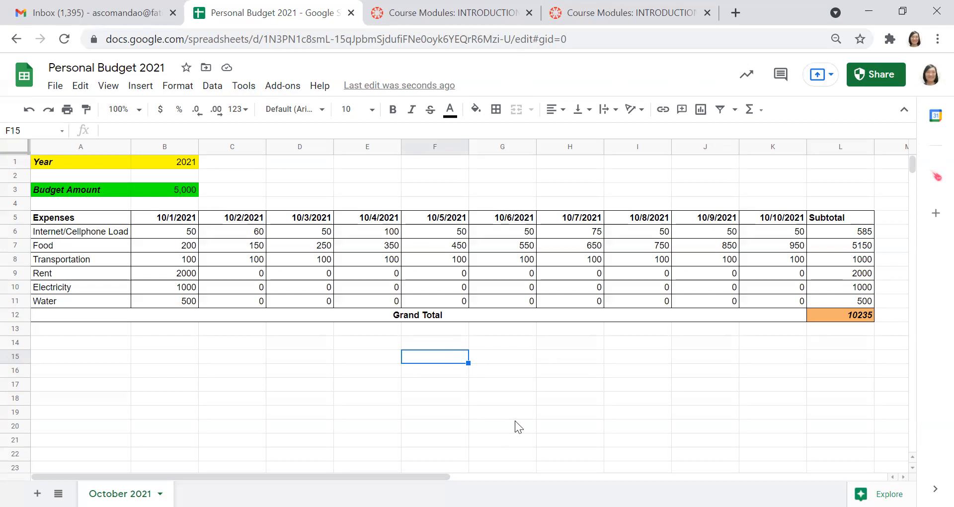
Step: Copy the spreadsheet's sharing link from the sharing settings and close them
{"action": "mouse_move", "coordinate": [877, 50]}
{"action": "left_mouse_down"}
{"action": "mouse_move", "coordinate": [850, 87]}
{"action": "mouse_move", "coordinate": [880, 49]}
{"action": "left_mouse_up"}
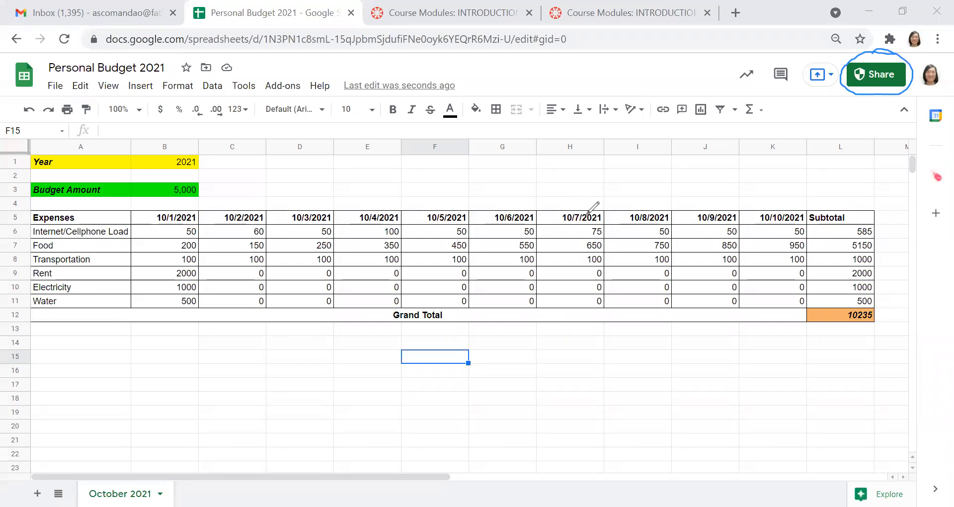
{"action": "left_click", "coordinate": [884, 81]}
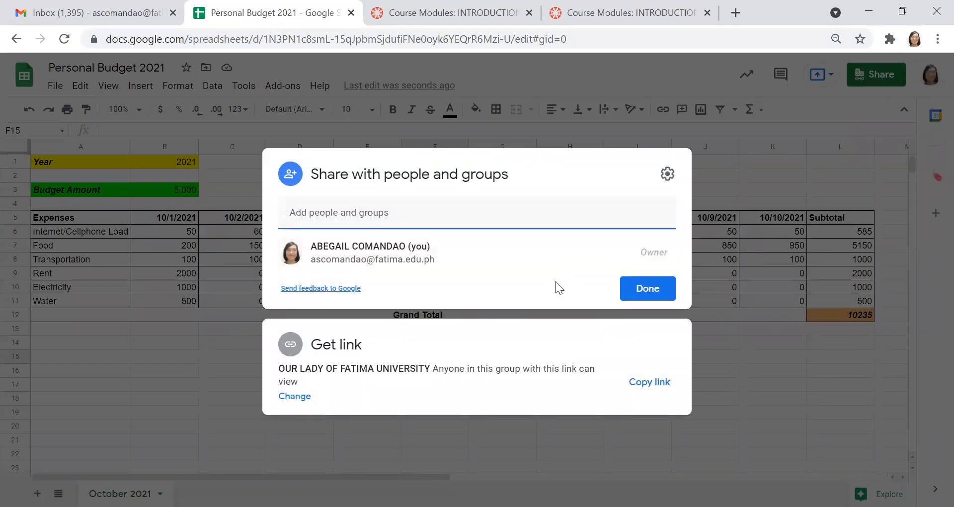
{"action": "left_click", "coordinate": [661, 390]}
{"action": "left_click", "coordinate": [647, 288]}
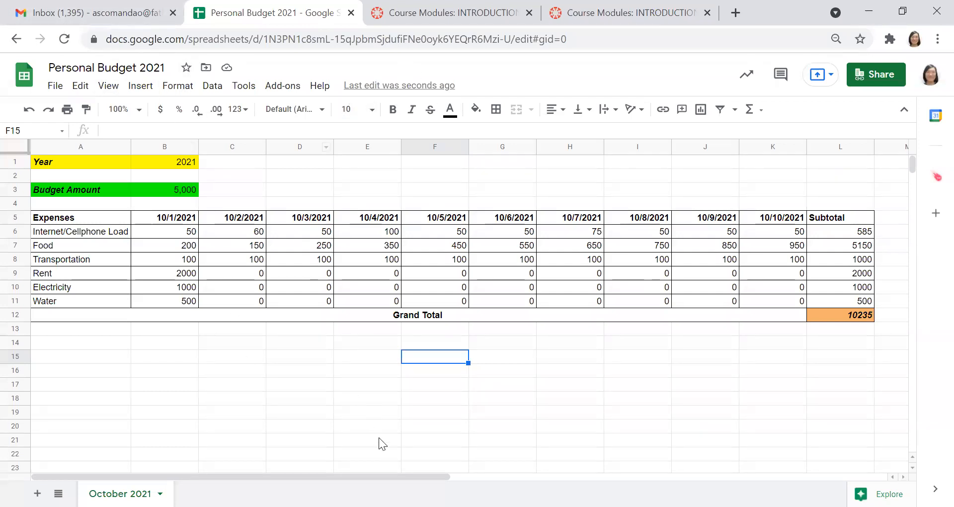
Step: Switch to Gmail, start a new message and add the student as recipient from the suggested contacts
{"action": "left_click", "coordinate": [87, 9]}
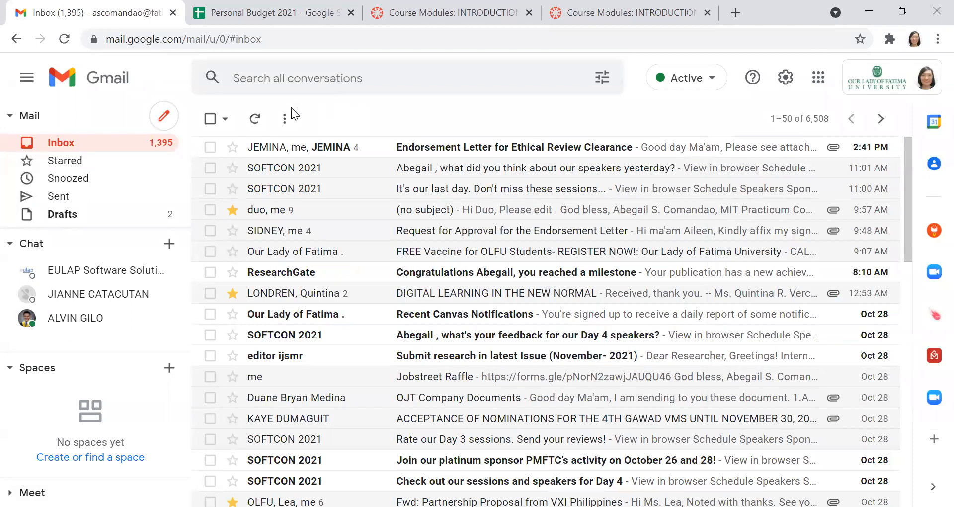
{"action": "left_click", "coordinate": [168, 120]}
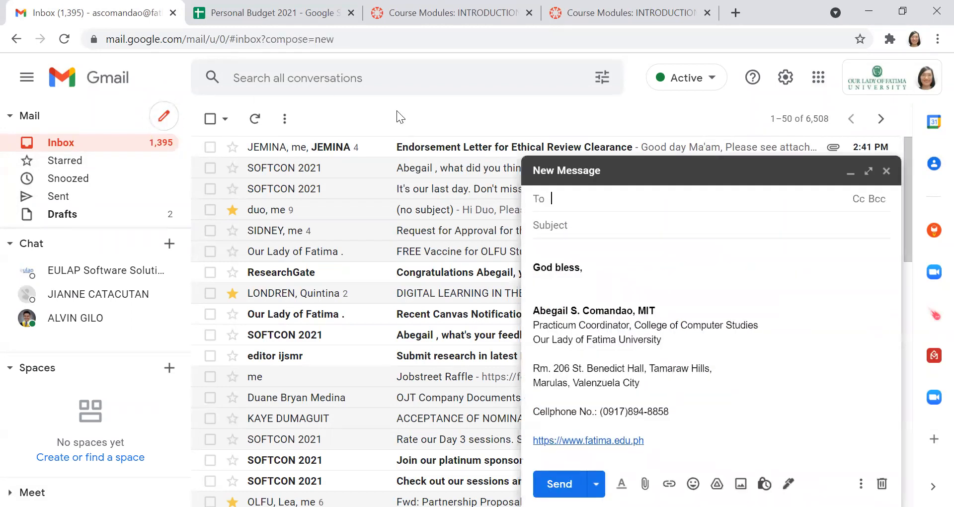
{"action": "type", "text": "A"}
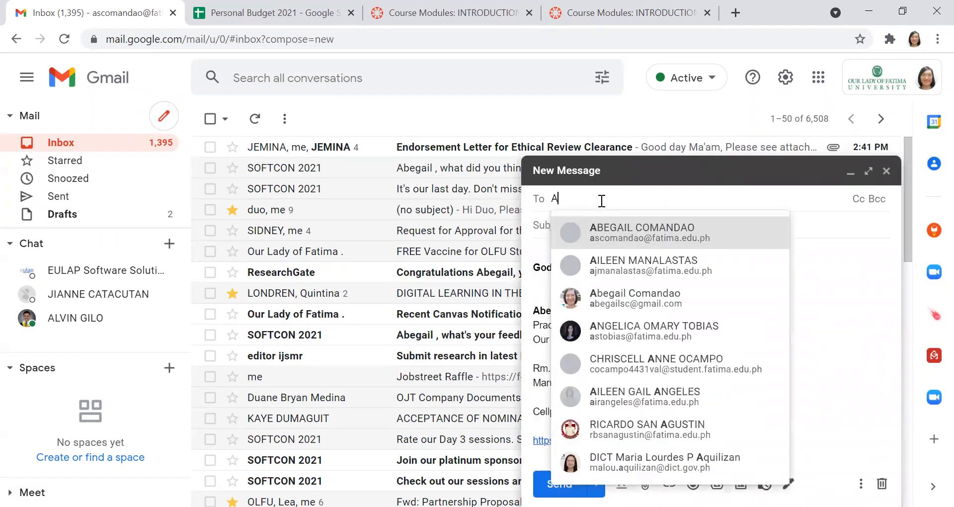
{"action": "key", "text": "BackSpace"}
{"action": "type", "text": "JEM"}
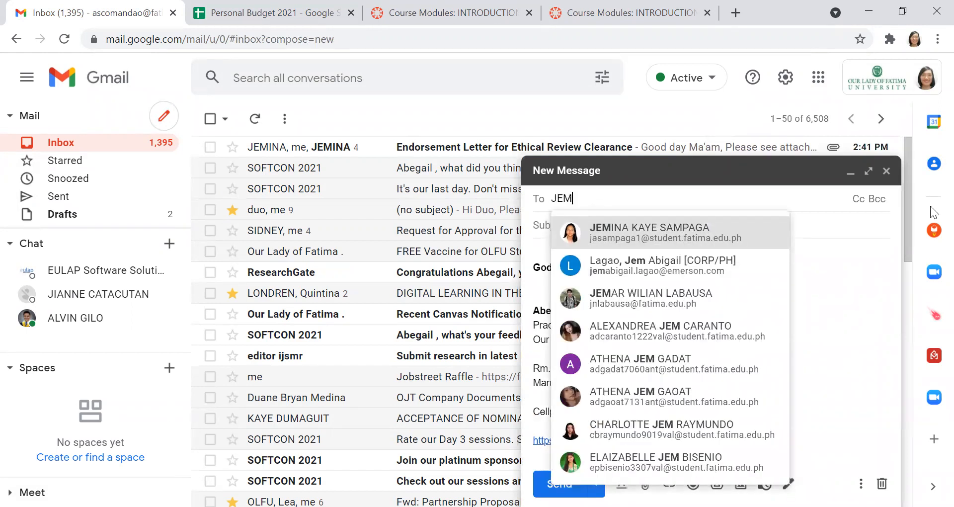
{"action": "left_click", "coordinate": [656, 233]}
Step: Enter "GSheet Link for the Personal Budget" as the subject of the message
{"action": "left_click", "coordinate": [582, 243]}
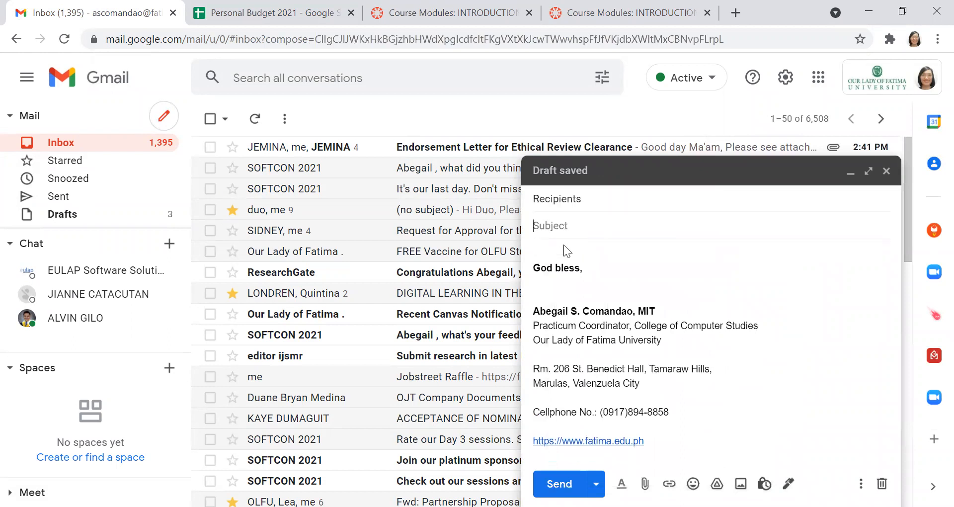
{"action": "type", "text": "gOGG"}
{"action": "key", "text": "BackSpace"}
{"action": "key", "text": "BackSpace"}
{"action": "key", "text": "BackSpace"}
{"action": "key", "text": "BackSpace"}
{"action": "type", "text": "G"}
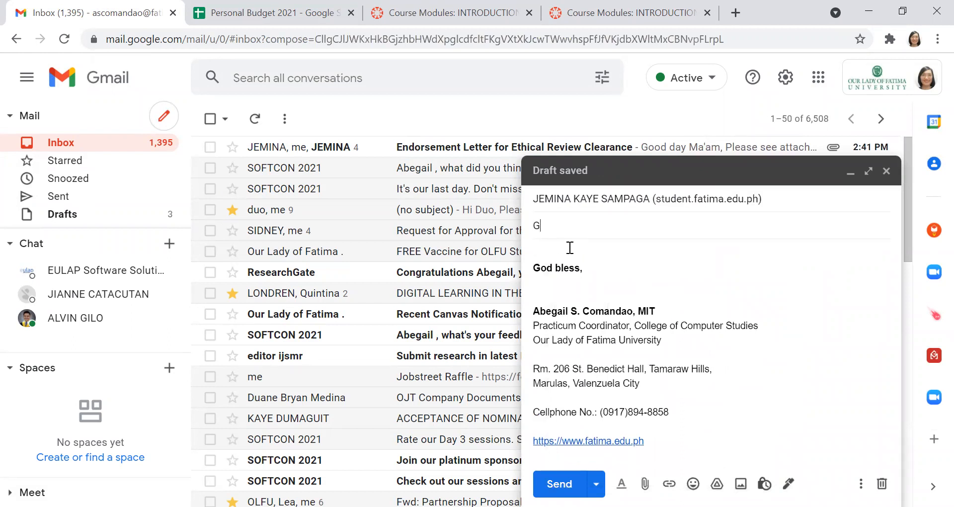
{"action": "type", "text": "Sheet Link"}
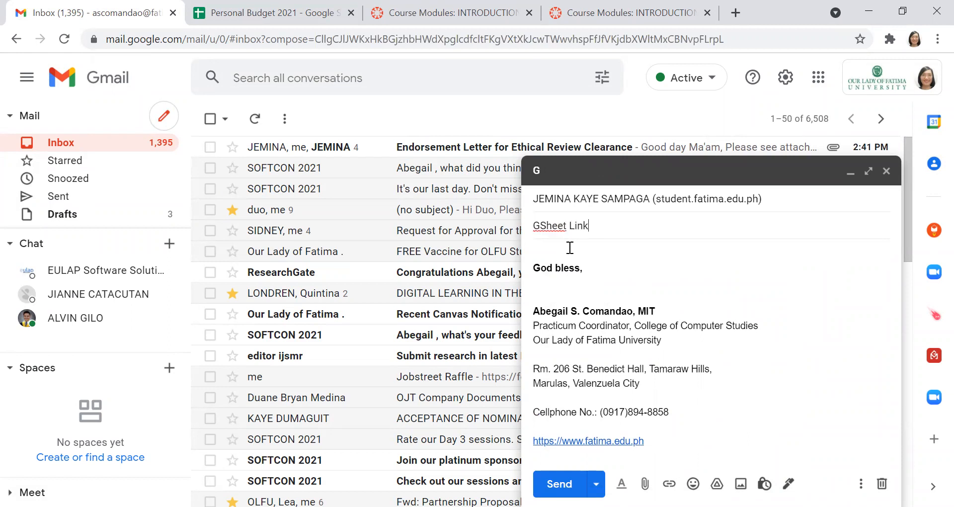
{"action": "type", "text": " for the Personal Budget"}
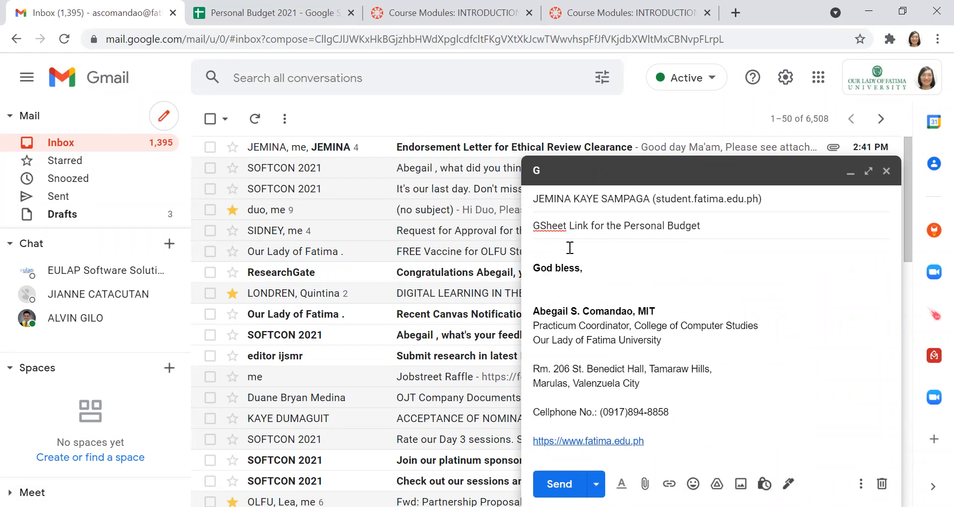
Step: Write a greeting with the recipient's first name in the message body, followed by the line "Here is the link"
{"action": "left_click", "coordinate": [570, 248]}
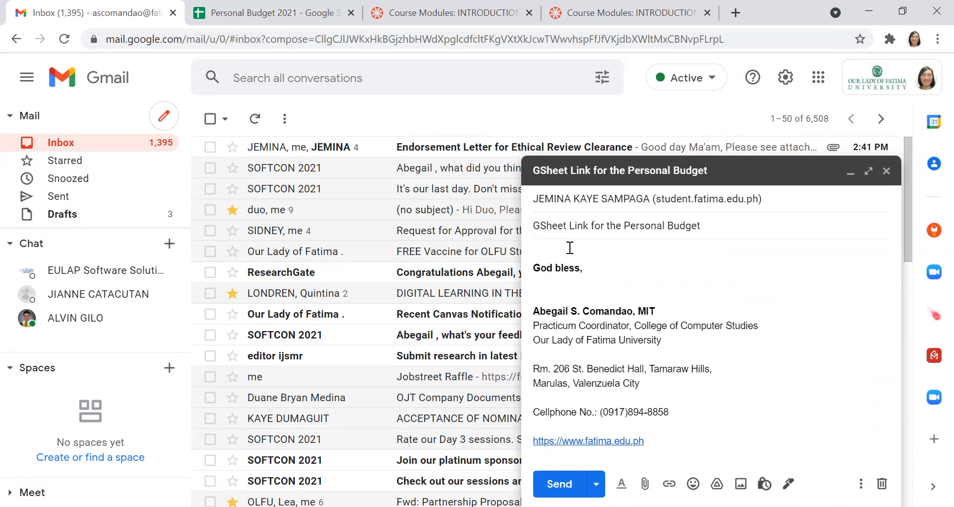
{"action": "type", "text": "Hi Jemina,"}
{"action": "key", "text": "Return"}
{"action": "key", "text": "Return"}
{"action": "type", "text": "HEr"}
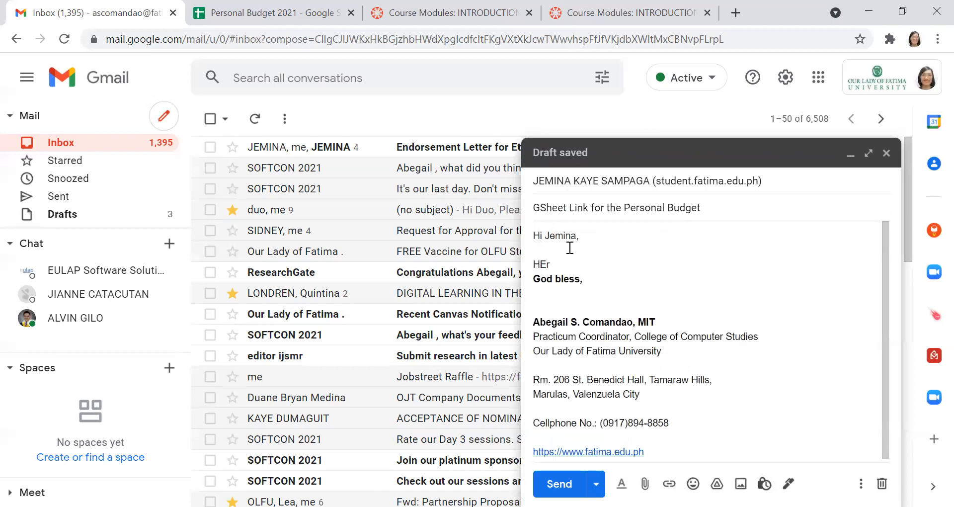
{"action": "type", "text": "e is the "}
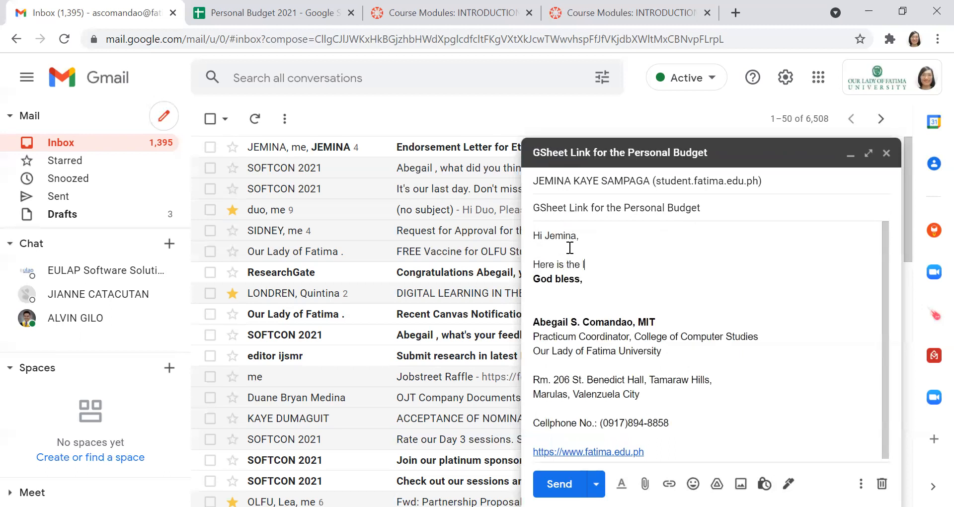
{"action": "type", "text": "link"}
Step: Paste the copied spreadsheet link below the "Here is the link" line and add blank lines after it
{"action": "key", "text": "Return"}
{"action": "key", "text": "Return"}
{"action": "key", "text": "ctrl+v"}
{"action": "key", "text": "Return"}
{"action": "key", "text": "Return"}
{"action": "key", "text": "Return"}
{"action": "scroll", "coordinate": [570, 247], "scroll_direction": "down", "scroll_amount": 2}
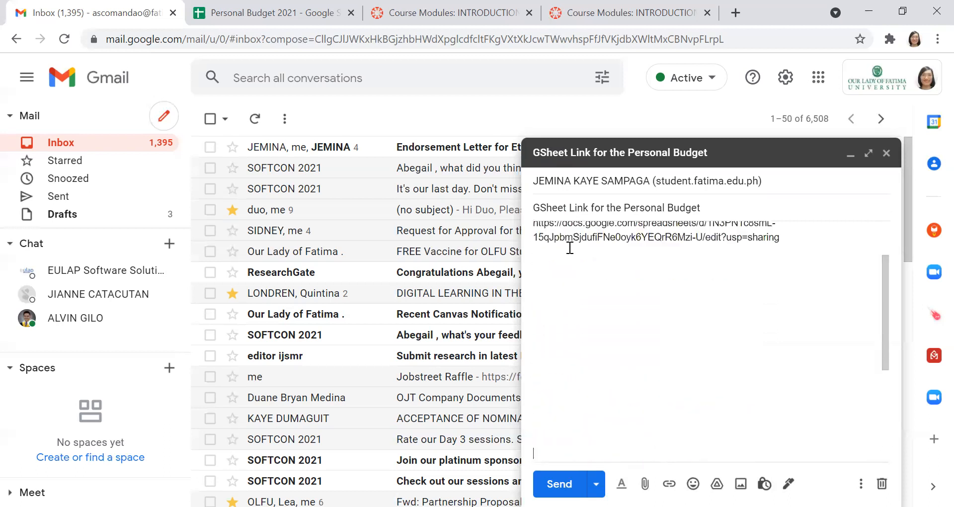
{"action": "scroll", "coordinate": [762, 279], "scroll_direction": "up", "scroll_amount": 2}
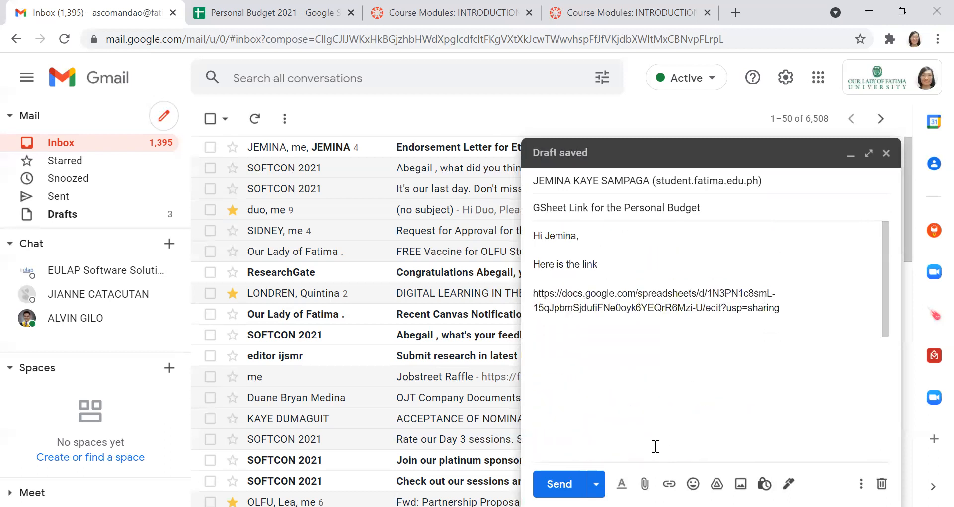